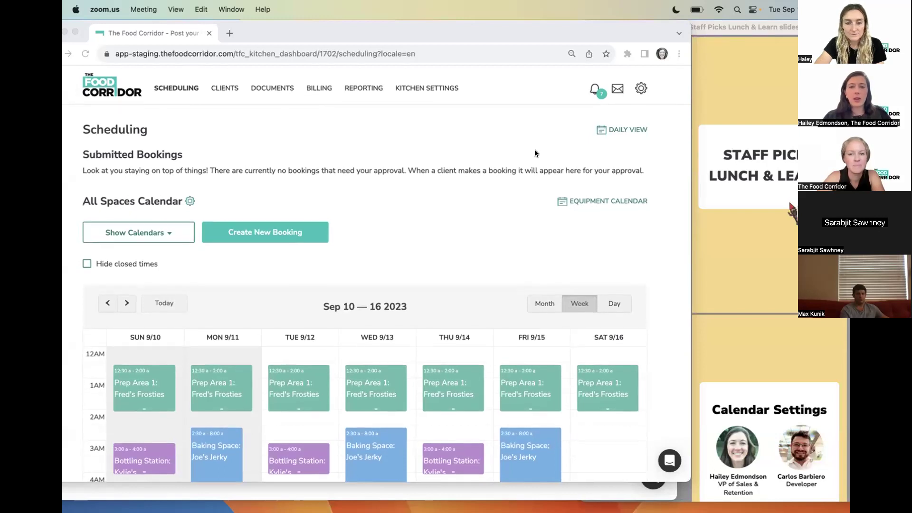
scroll(776, 303, down, 5)
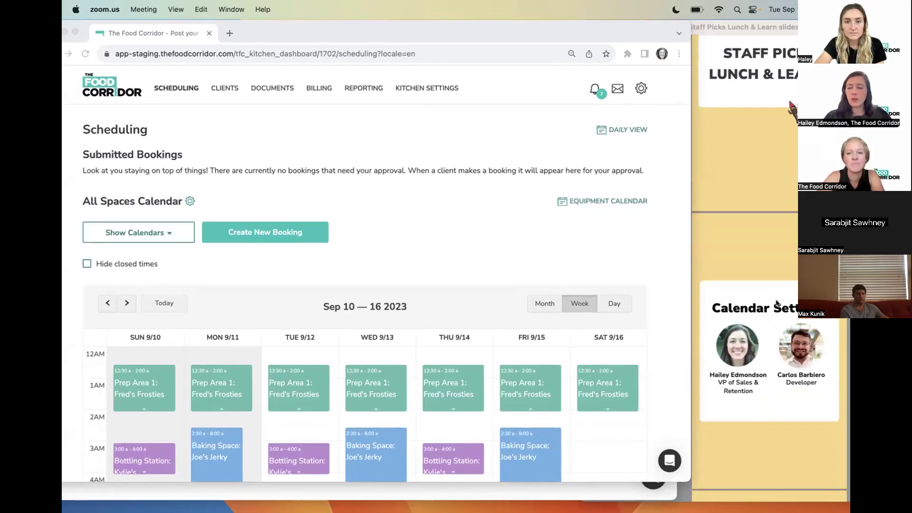
scroll(776, 302, down, 1)
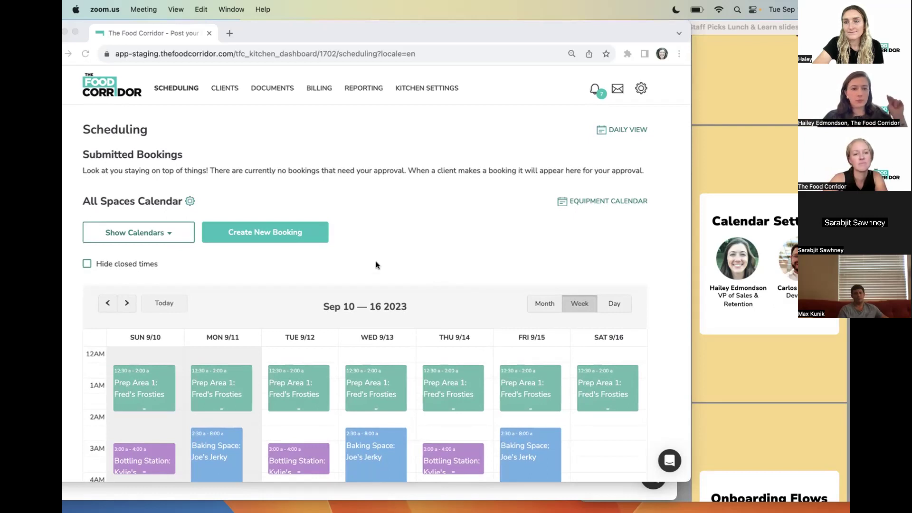
Open the Pop-up Event Space for editing from the space calendar settings.
click(237, 196)
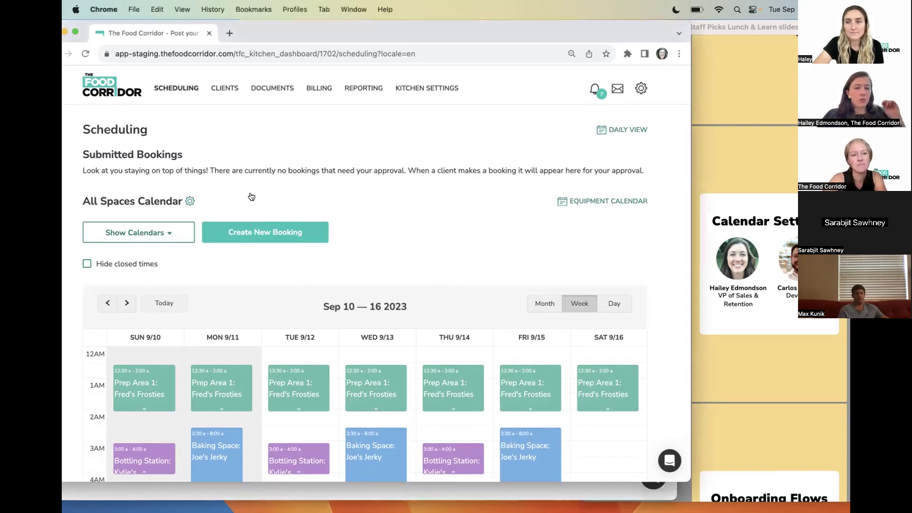
click(186, 202)
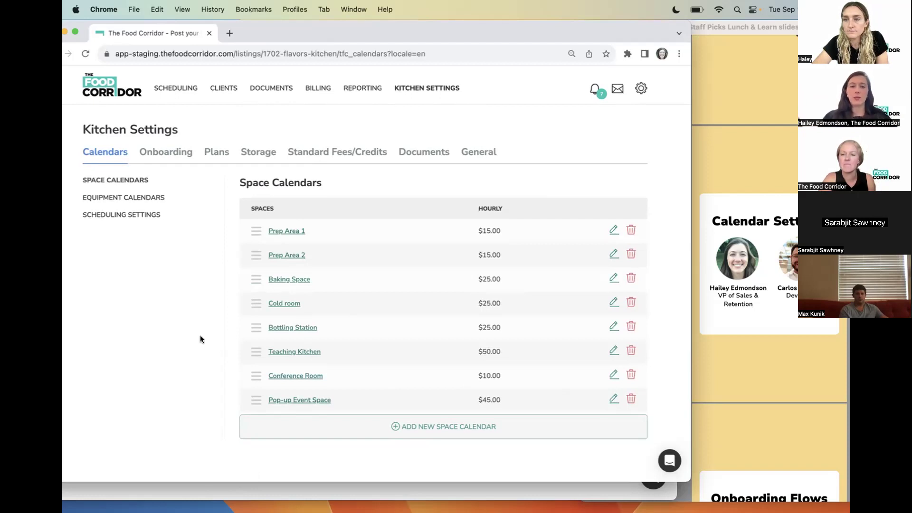
click(613, 401)
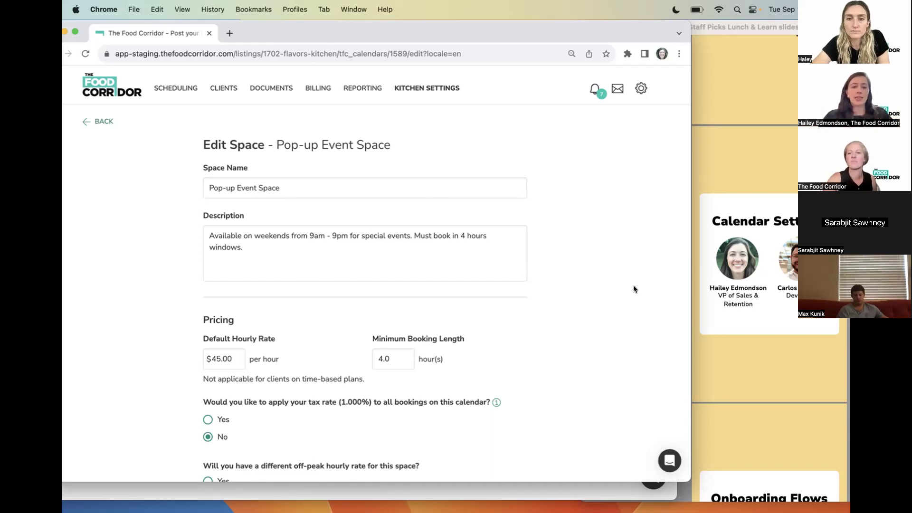
Set the Pop-up Event Space's Sunday hours of operation to Open Times from 9:00 AM to 9:00 PM.
scroll(634, 287, down, 1)
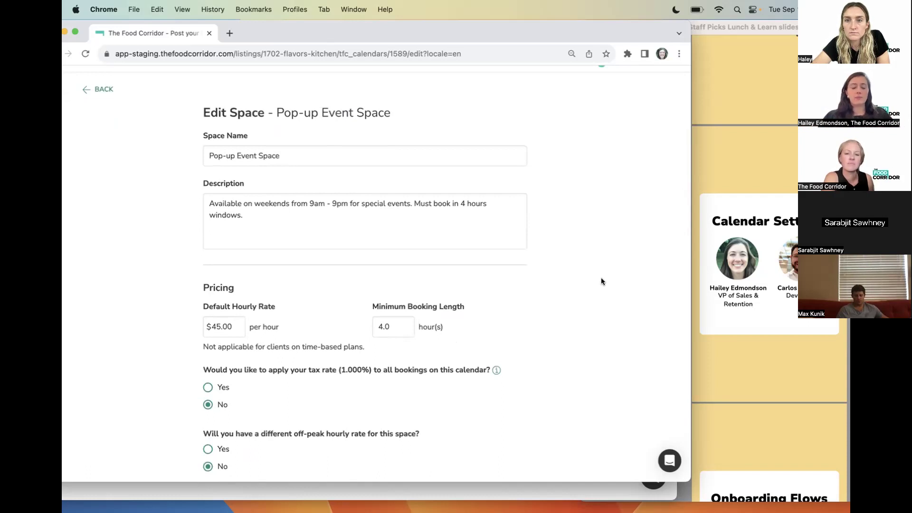
scroll(602, 281, down, 5)
scroll(601, 282, down, 4)
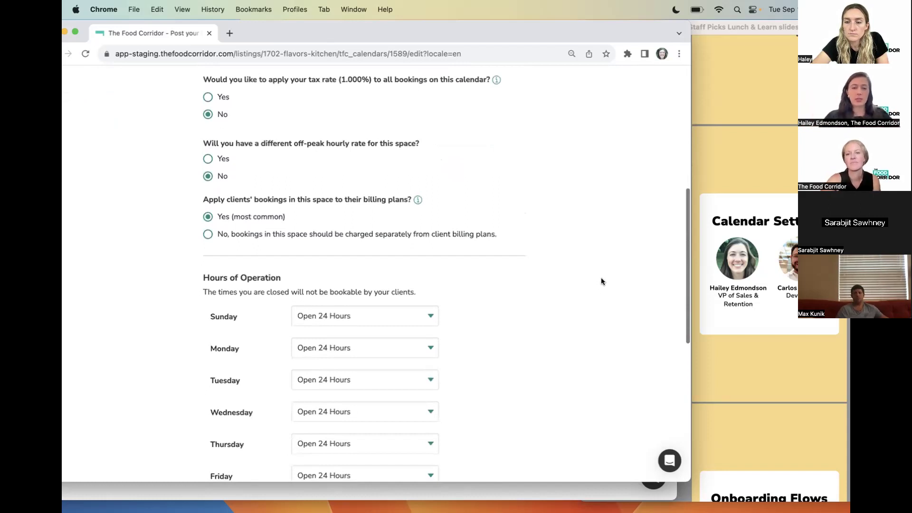
scroll(403, 173, down, 5)
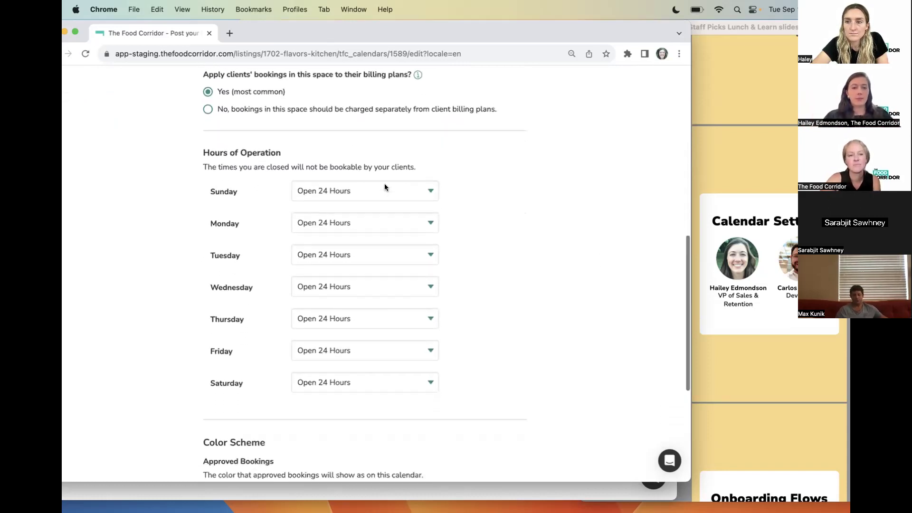
scroll(380, 189, down, 1)
click(373, 176)
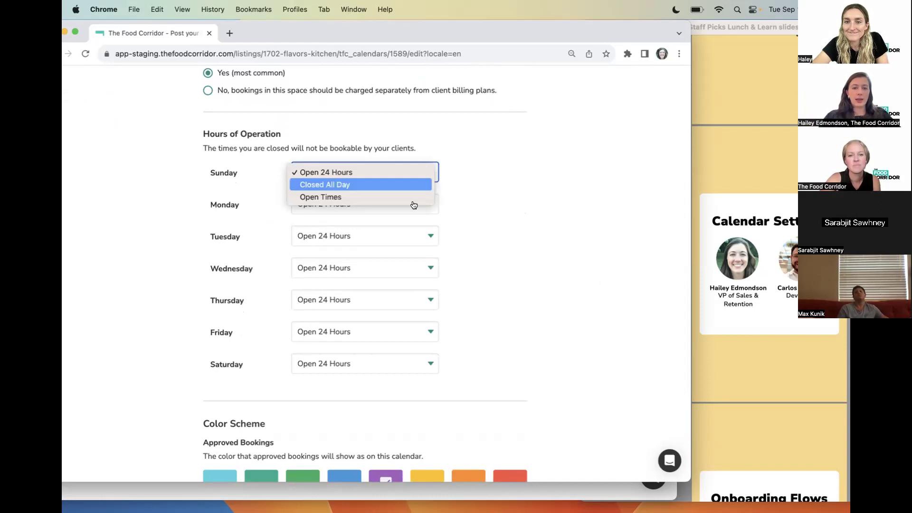
click(412, 197)
click(380, 203)
scroll(367, 266, down, 1)
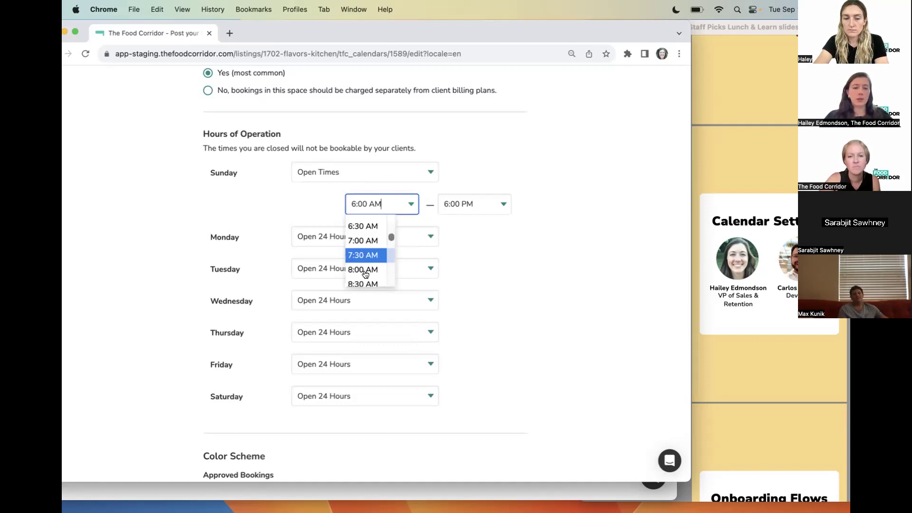
text(9)
key(Tab)
text(9)
key(Tab)
Set the Saturday hours of operation to Open Times from 9:00 AM to 9:00 PM.
key(Tab)
key(Tab)
key(Tab)
key(Tab)
key(Tab)
key(space)
key(Return)
key(Tab)
text(9)
key(Tab)
text(9)
Set Monday through Friday to Closed All Day and save the Pop-up Event Space calendar.
key(shift+Tab)
key(shift+Tab)
key(shift+Tab)
key(shift+Tab)
key(shift+Tab)
key(shift+Tab)
key(shift+Tab)
key(c)
key(Tab)
key(space)
key(Down)
key(Return)
key(Tab)
key(space)
key(Down)
key(Return)
key(Tab)
key(c)
key(Tab)
key(c)
scroll(569, 316, down, 6)
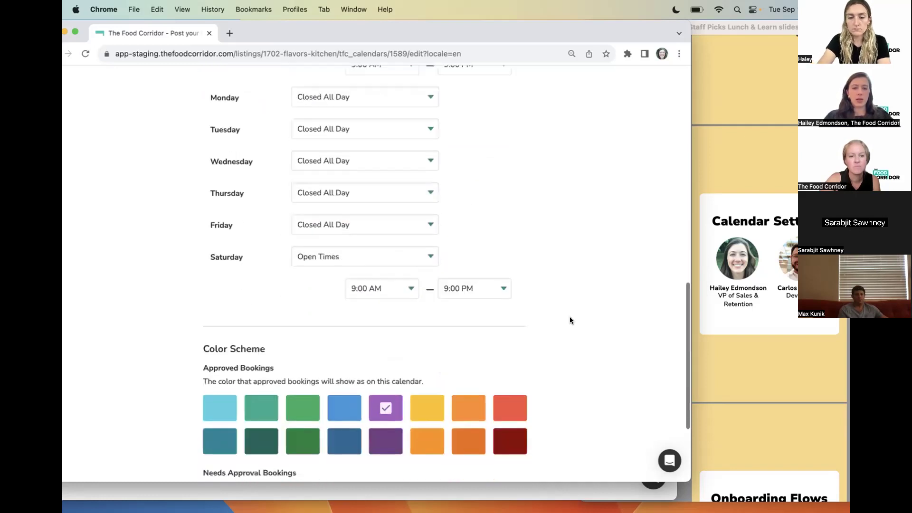
click(417, 449)
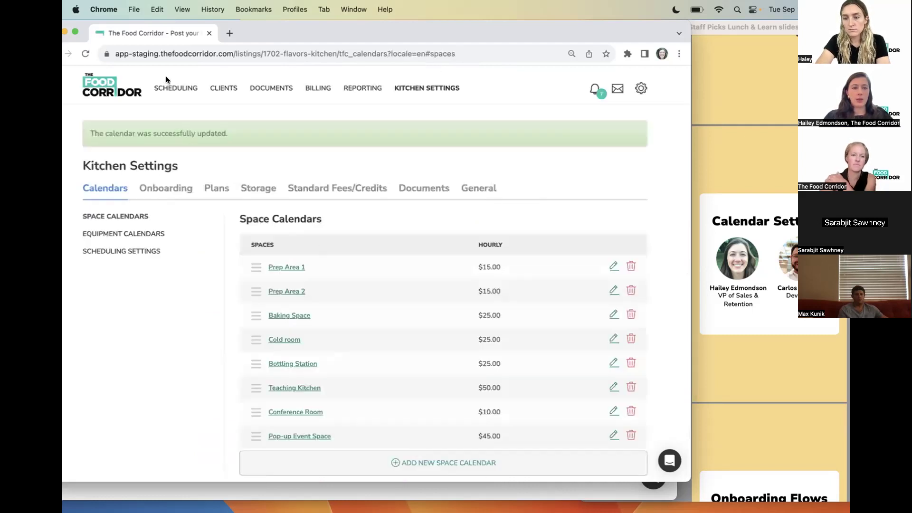
Open the scheduling calendar and switch hiding of closed times on and off to check the week's closed periods.
click(160, 89)
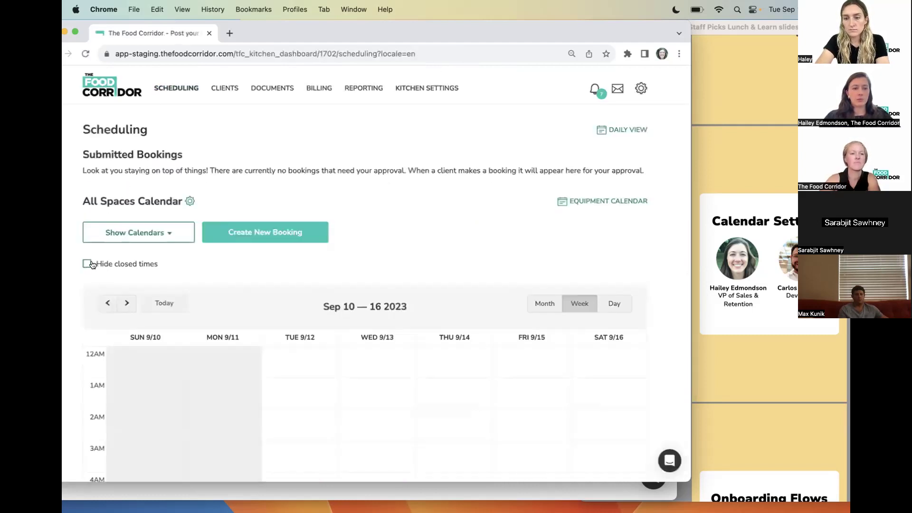
click(88, 264)
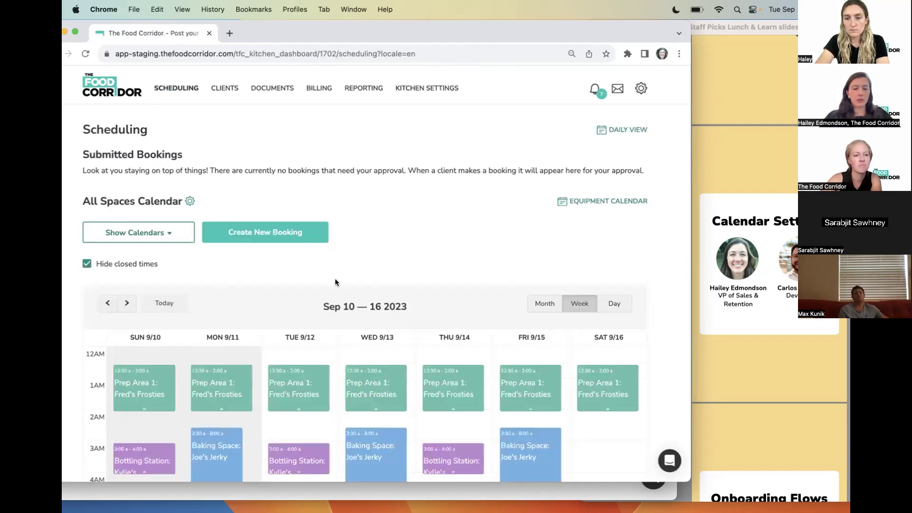
scroll(67, 227, down, 2)
click(87, 210)
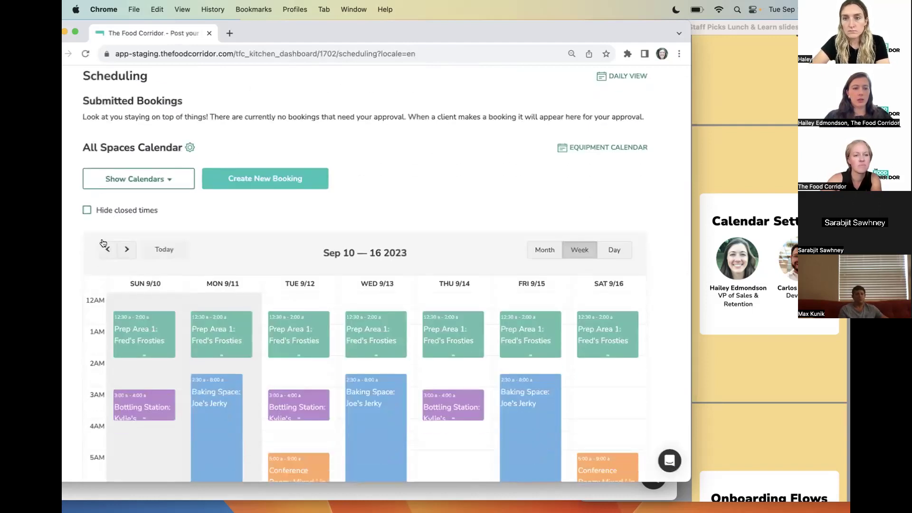
click(87, 212)
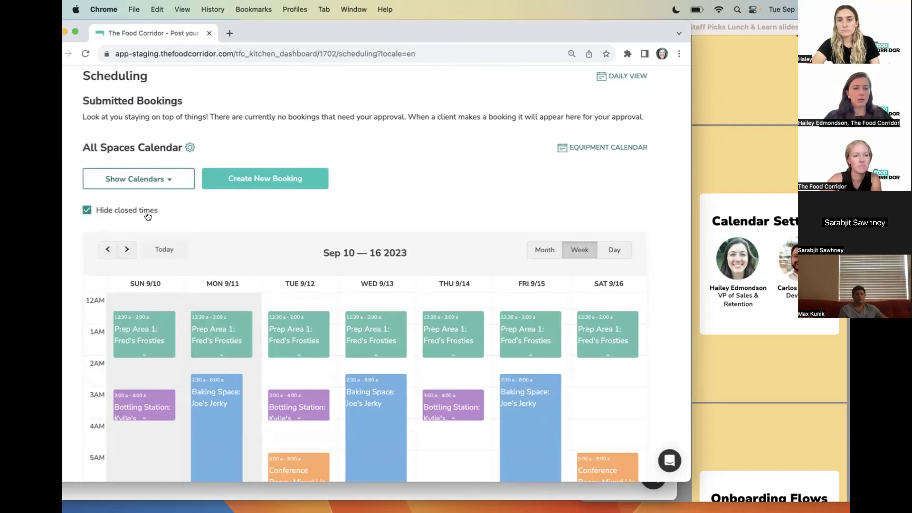
scroll(158, 213, down, 1)
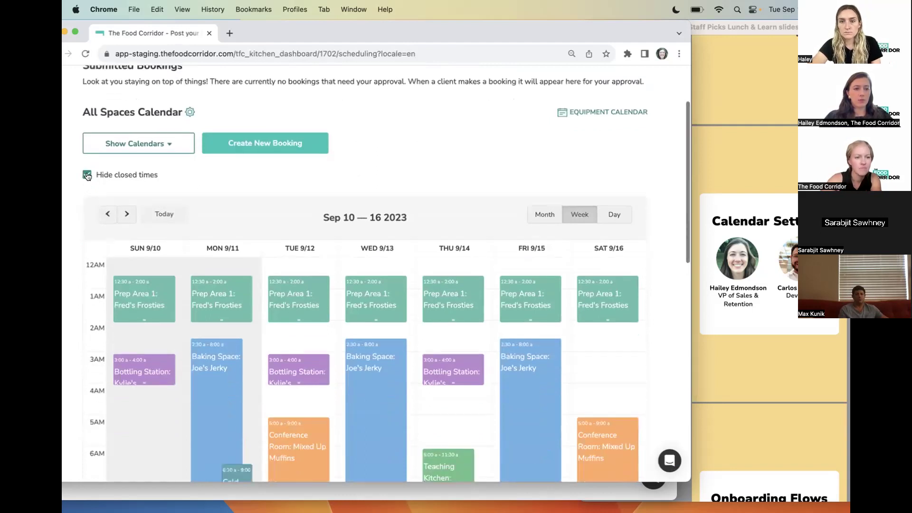
scroll(186, 311, down, 10)
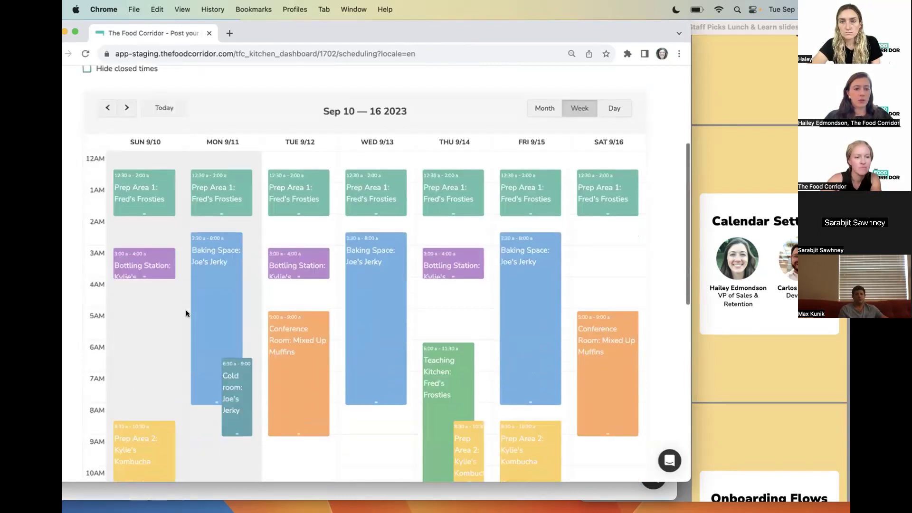
scroll(186, 314, up, 10)
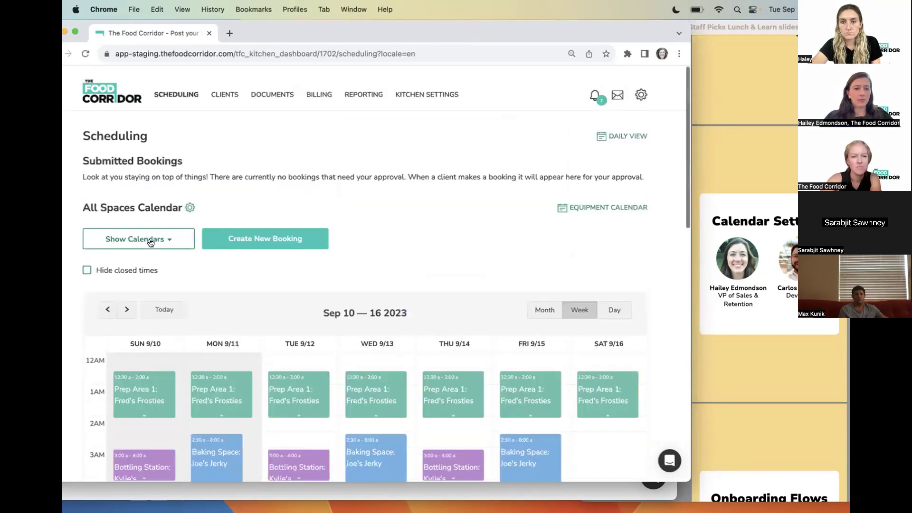
Check the list of space calendars, close it, and hide closed times on the calendar.
click(149, 239)
scroll(195, 373, down, 5)
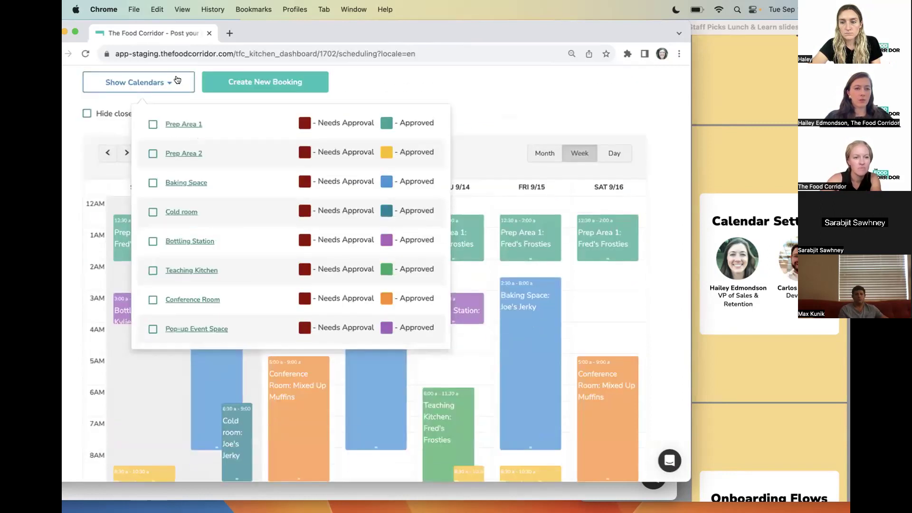
click(175, 82)
click(87, 114)
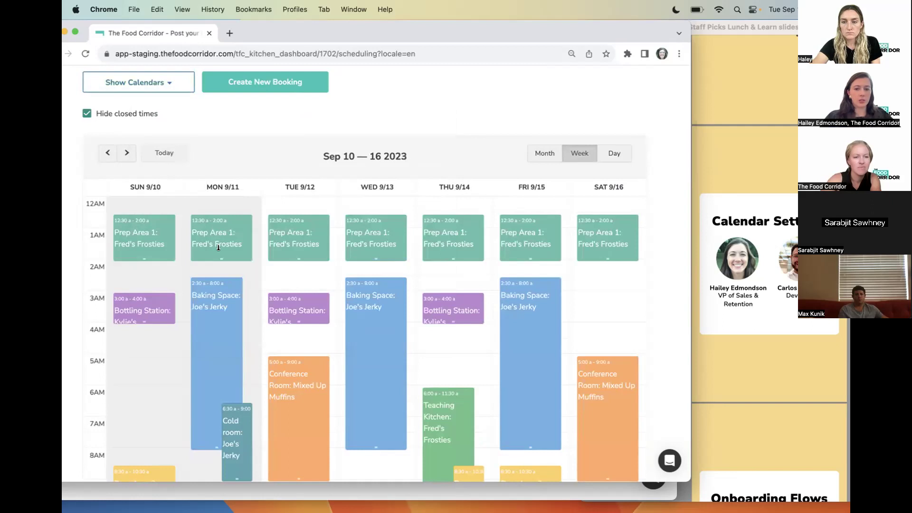
scroll(219, 247, down, 5)
scroll(218, 247, up, 10)
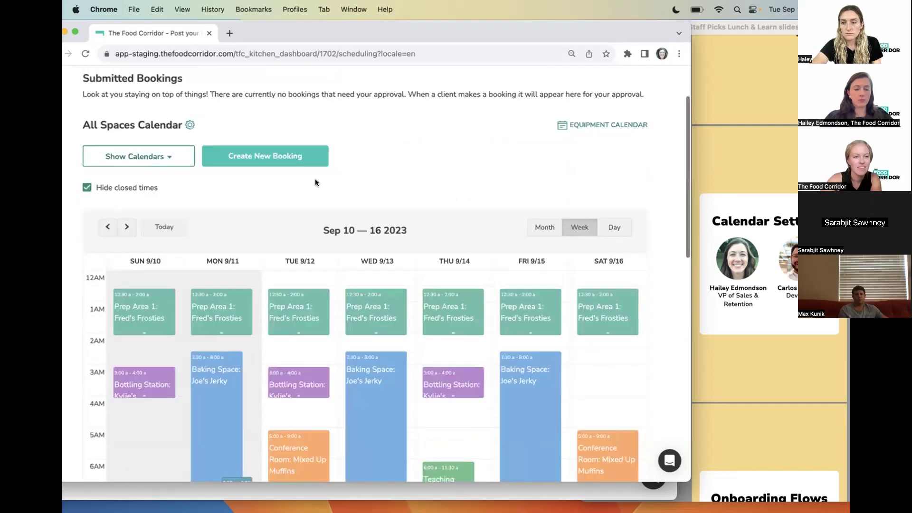
Reload the scheduling calendar, show closed times, and examine the Pop-up Event Space closures across the week.
click(433, 90)
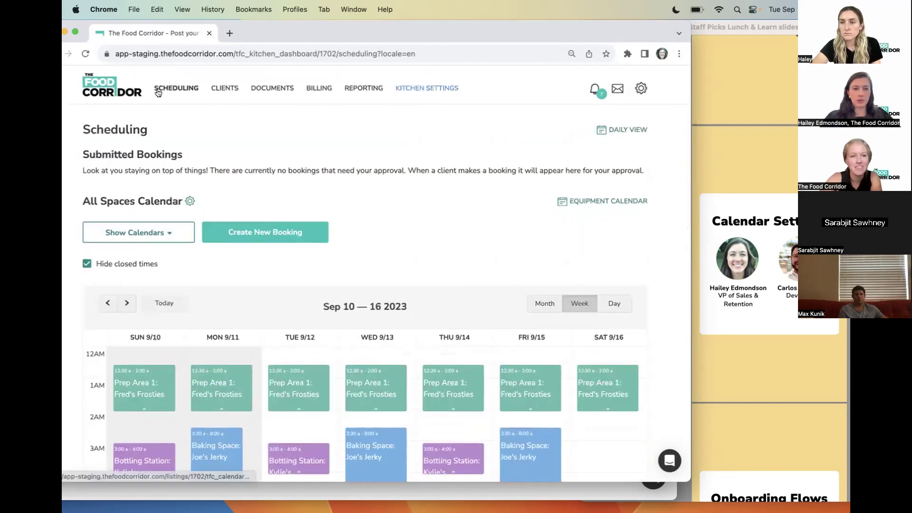
click(110, 86)
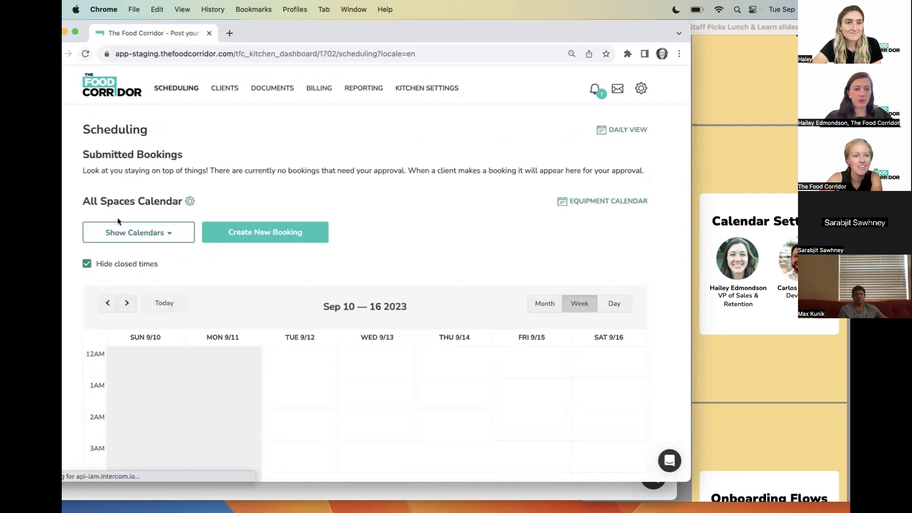
click(86, 264)
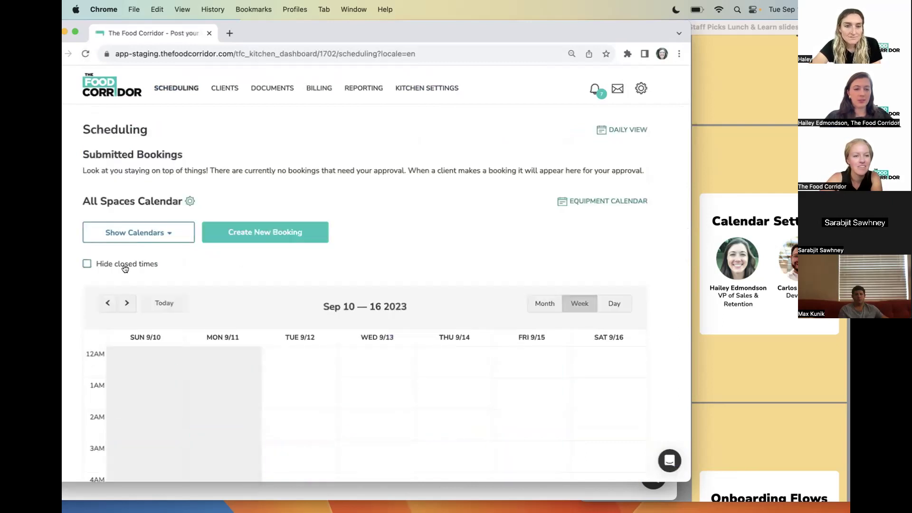
scroll(227, 286, down, 3)
scroll(227, 286, down, 1)
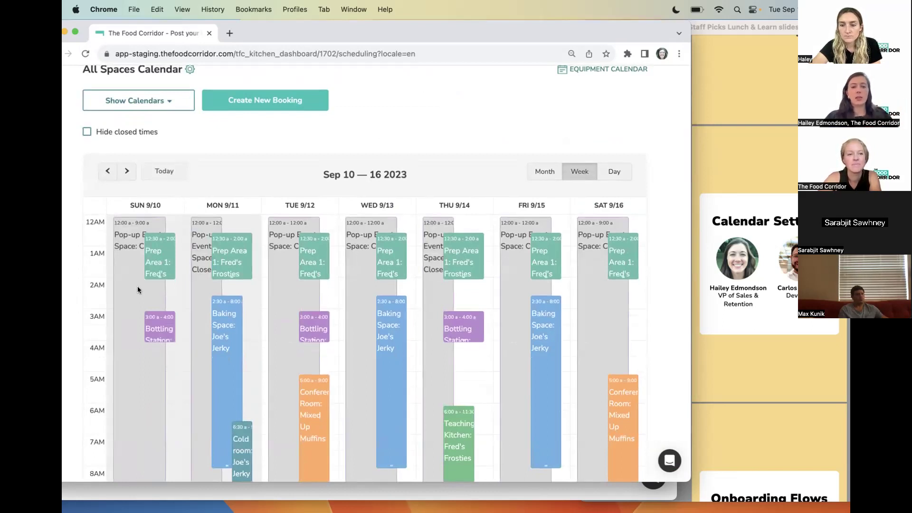
scroll(137, 291, down, 5)
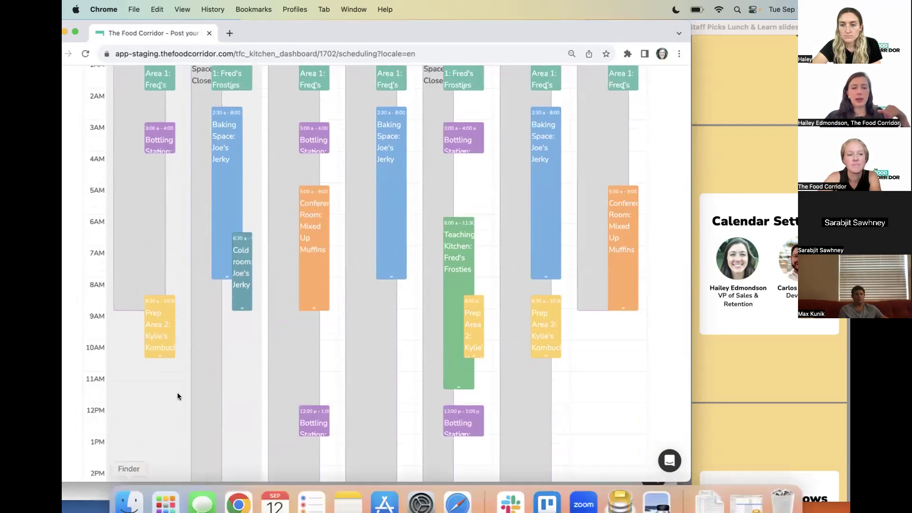
scroll(146, 325, up, 2)
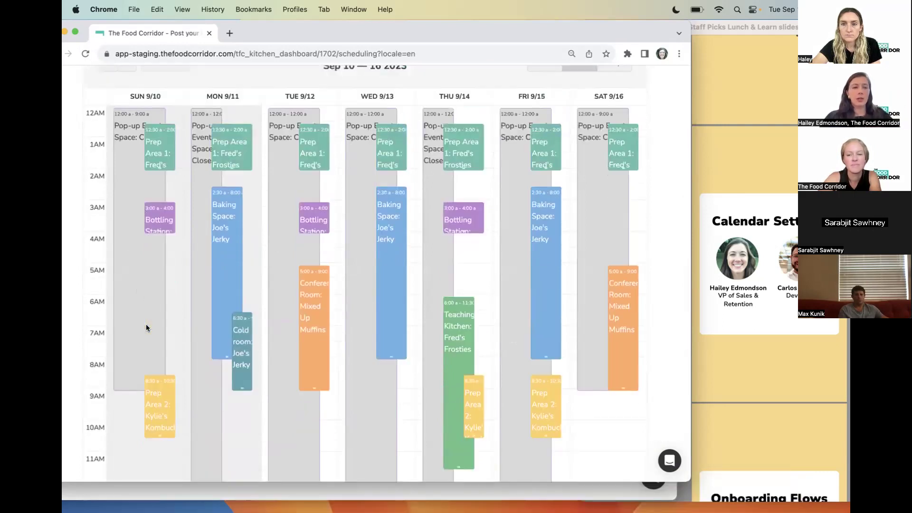
scroll(298, 264, up, 2)
scroll(298, 263, up, 1)
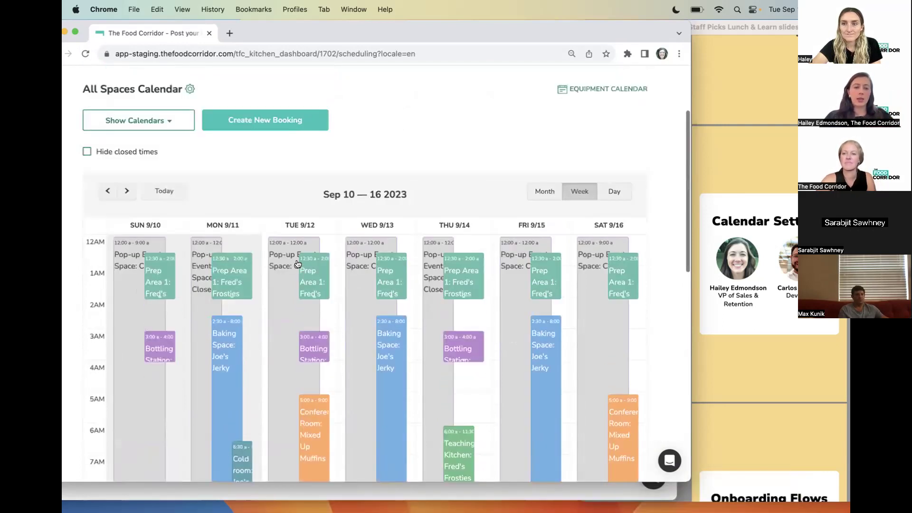
scroll(333, 228, down, 1)
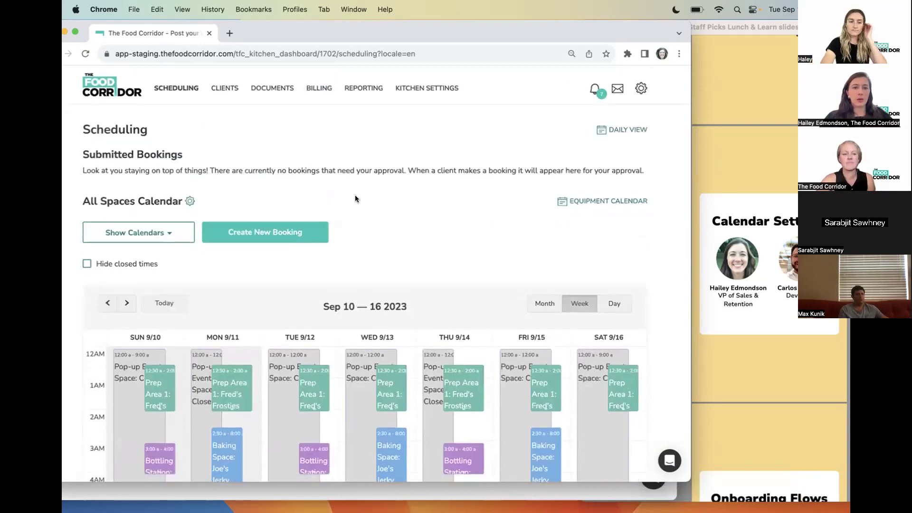
Reopen the Pop-up Event Space for editing and choose to charge its bookings separately from client billing plans.
click(437, 91)
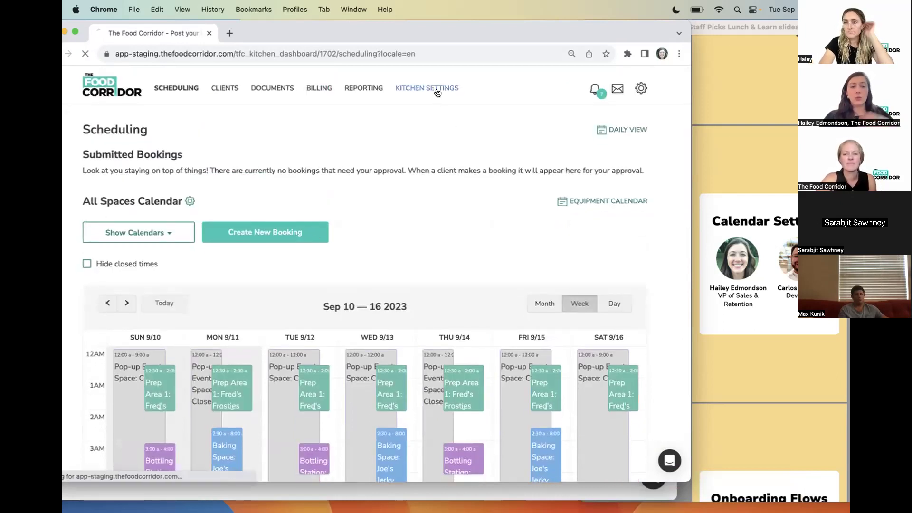
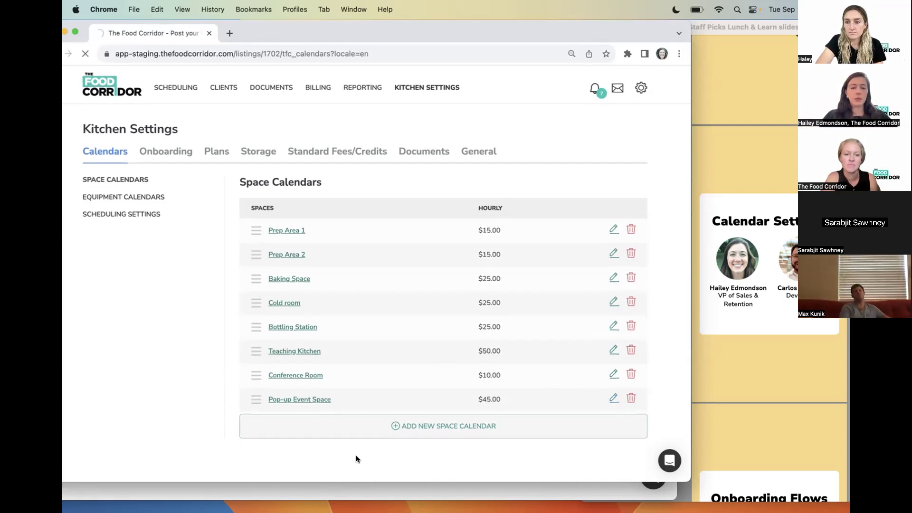
click(614, 398)
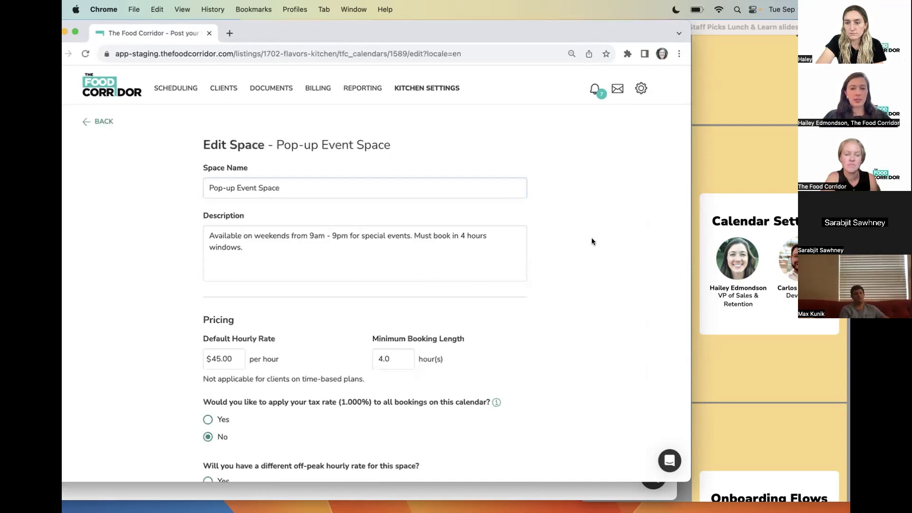
scroll(597, 244, down, 3)
scroll(597, 244, down, 6)
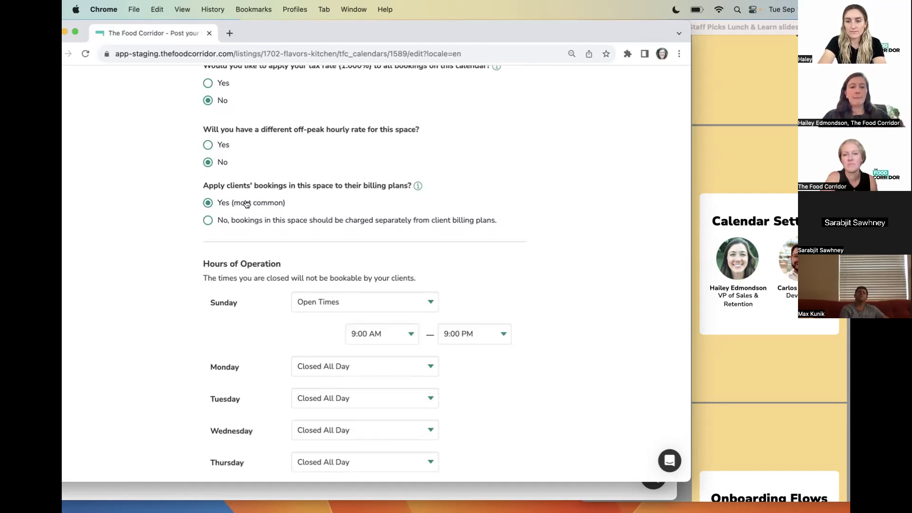
click(208, 222)
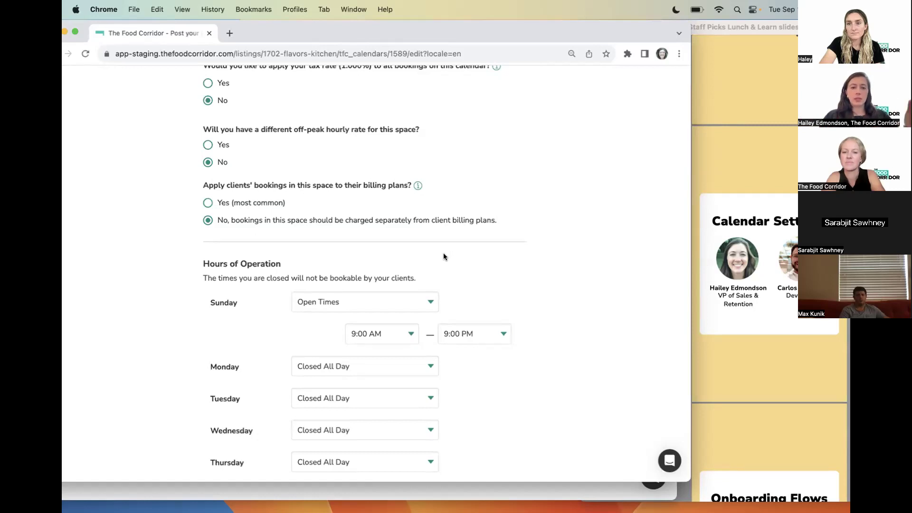
Review the hours of operation and color scheme of the Pop-up Event Space, and save its calendar settings.
scroll(444, 256, down, 3)
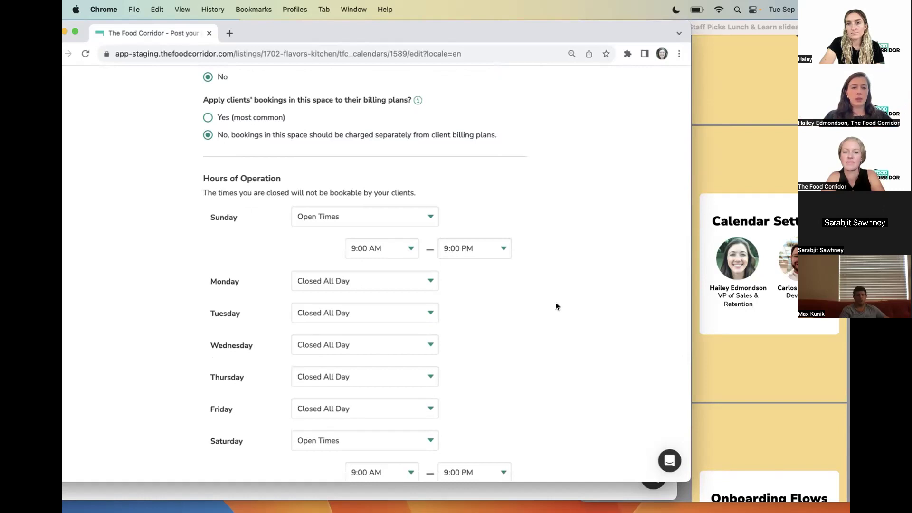
scroll(556, 303, down, 10)
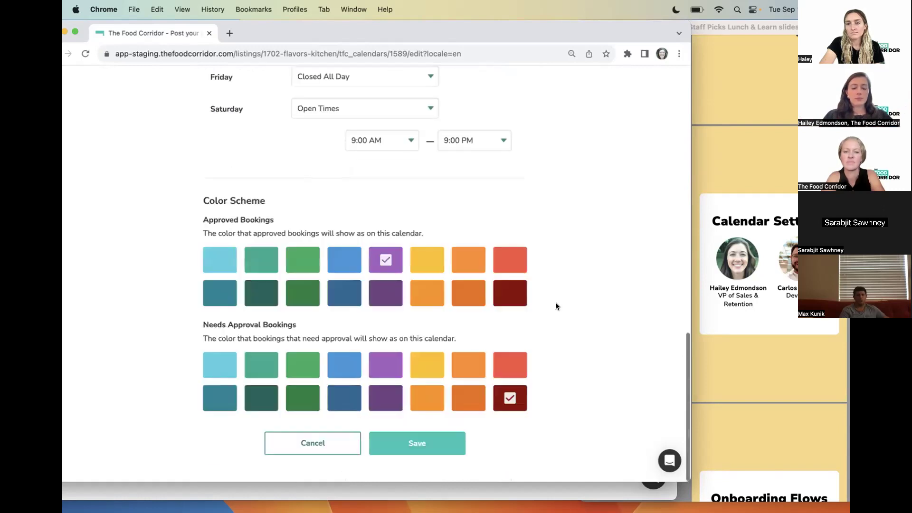
click(416, 444)
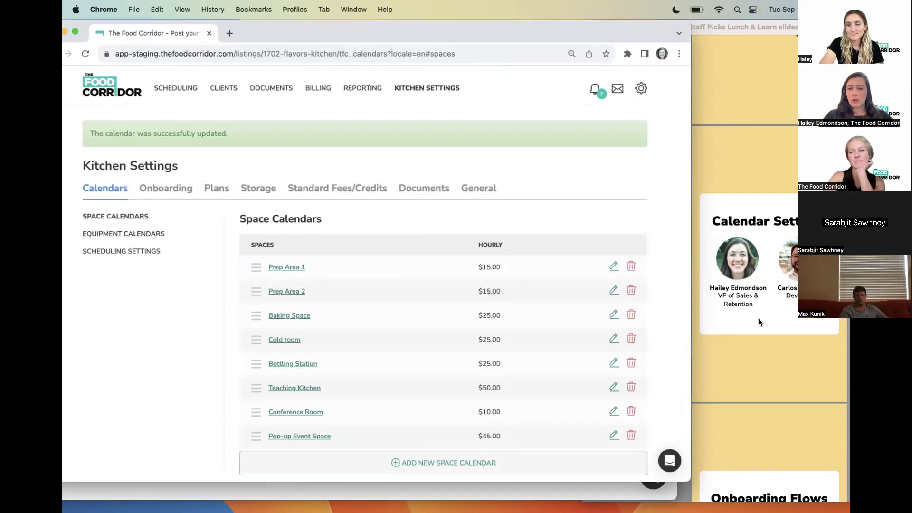
Bring up the Onboarding Flows slide in the Staff Picks Lunch & Learn slides.
scroll(760, 321, down, 1)
scroll(759, 322, down, 5)
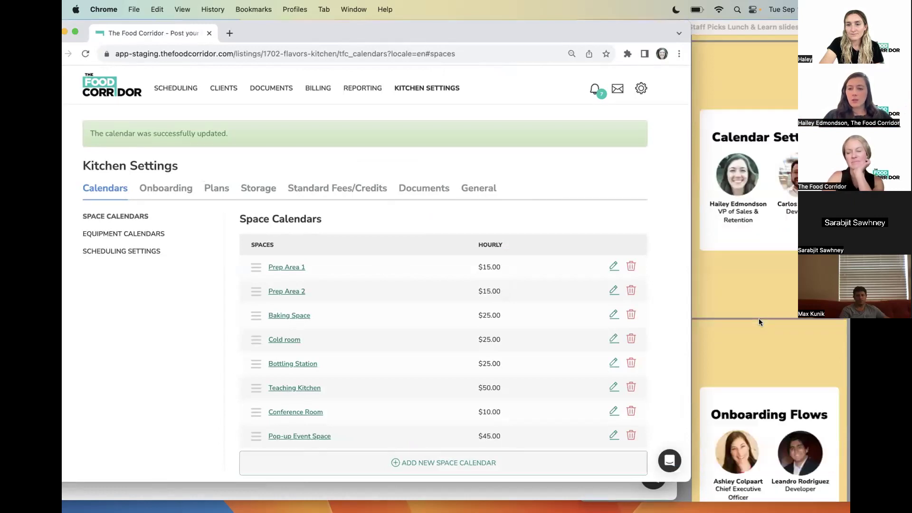
scroll(759, 321, down, 2)
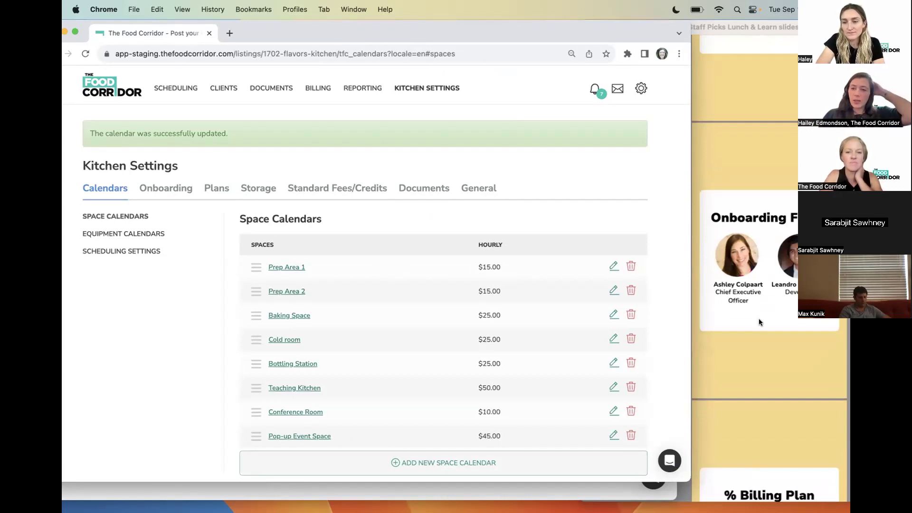
scroll(758, 320, down, 1)
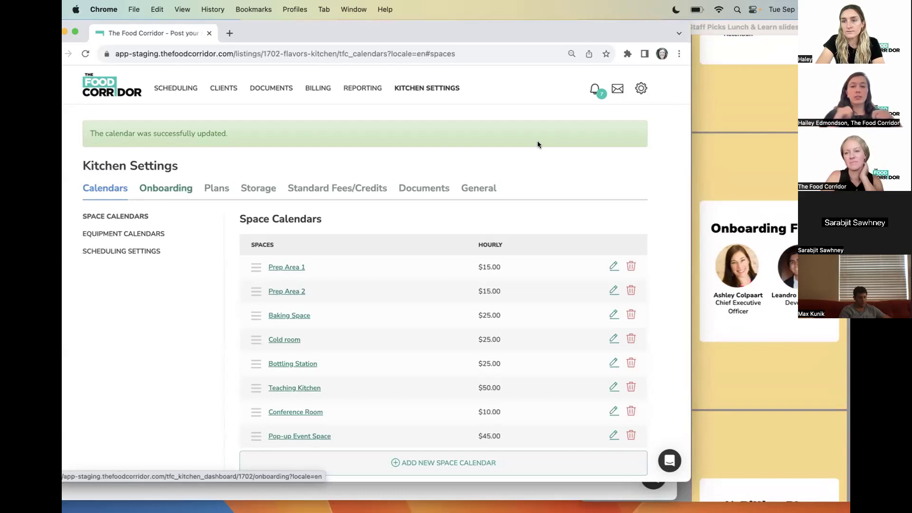
Create an onboarding checklist from the New Prospect template in the kitchen settings and add the predefined Watch TFC Tutorials task.
key(Return)
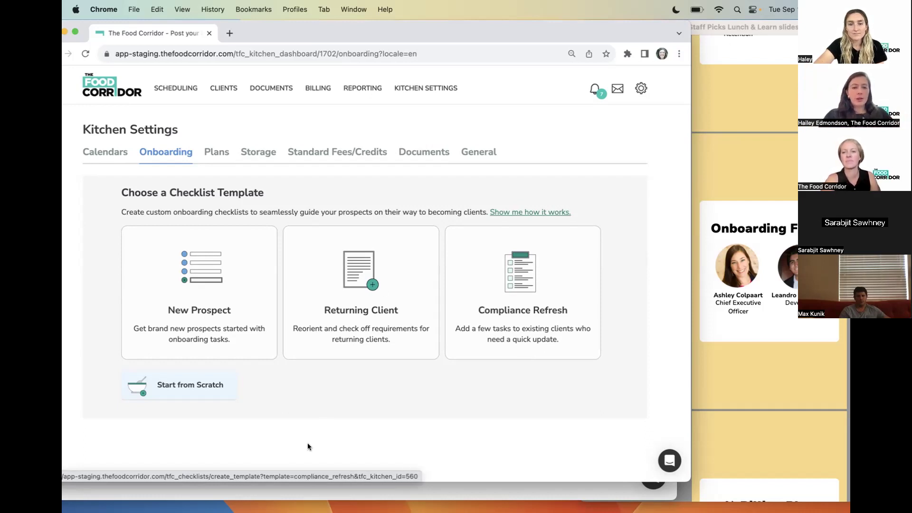
click(210, 277)
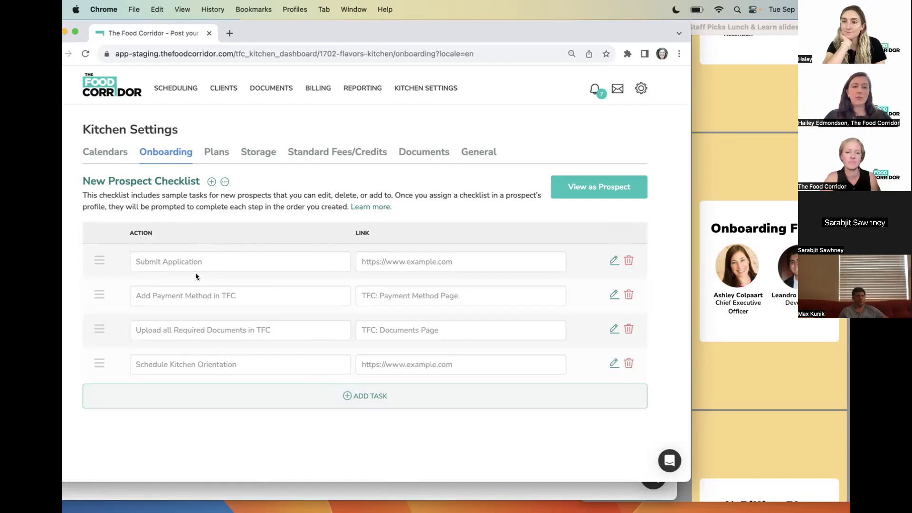
click(358, 394)
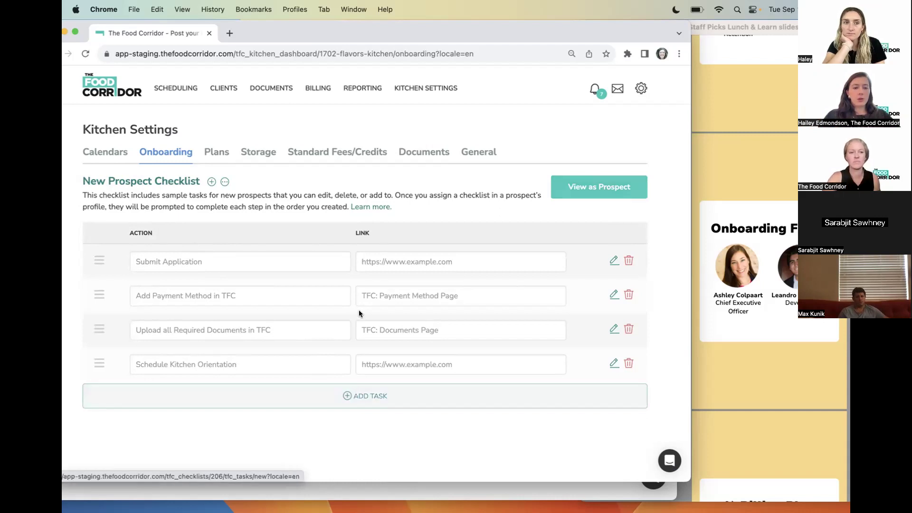
click(370, 231)
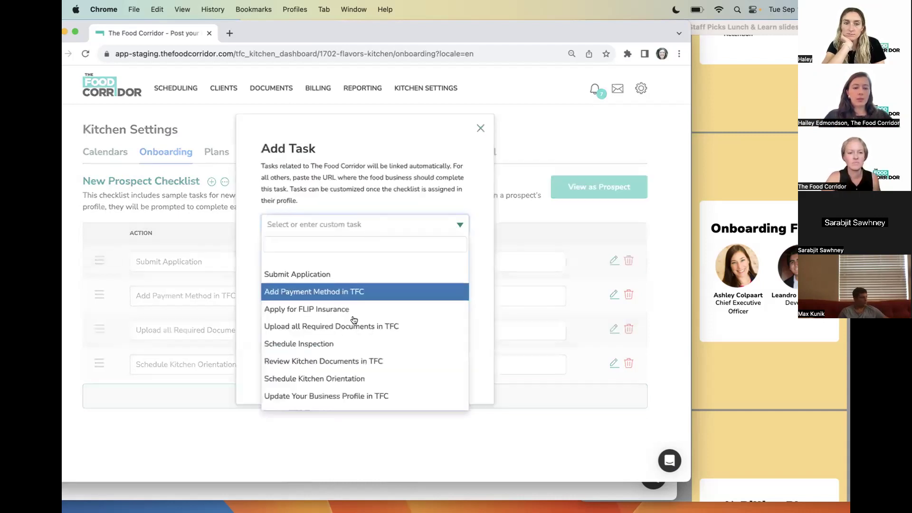
scroll(354, 319, down, 3)
click(351, 367)
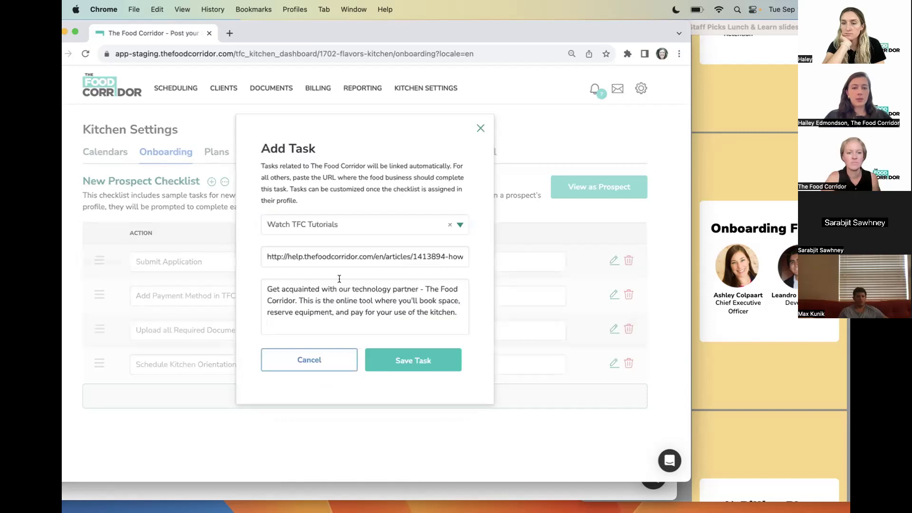
click(417, 361)
click(348, 428)
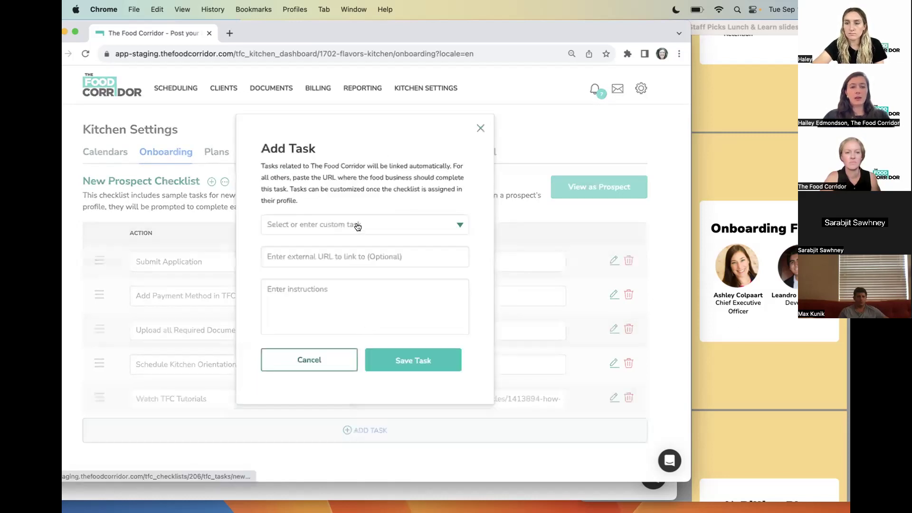
click(358, 225)
text(Welcome)
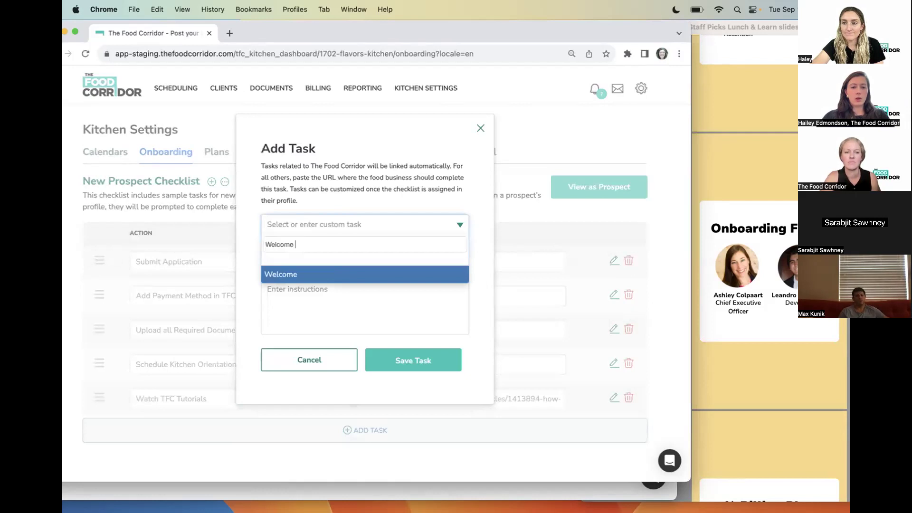
text(Video)
key(Return)
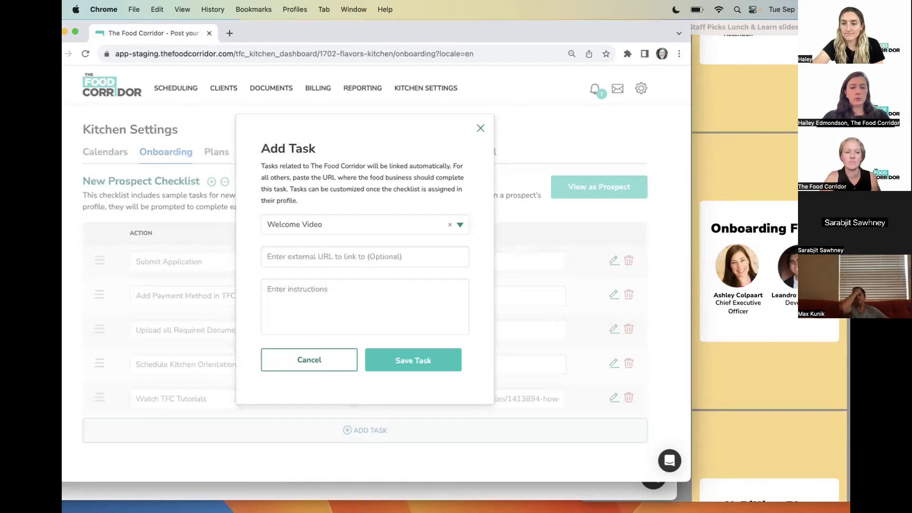
click(365, 257)
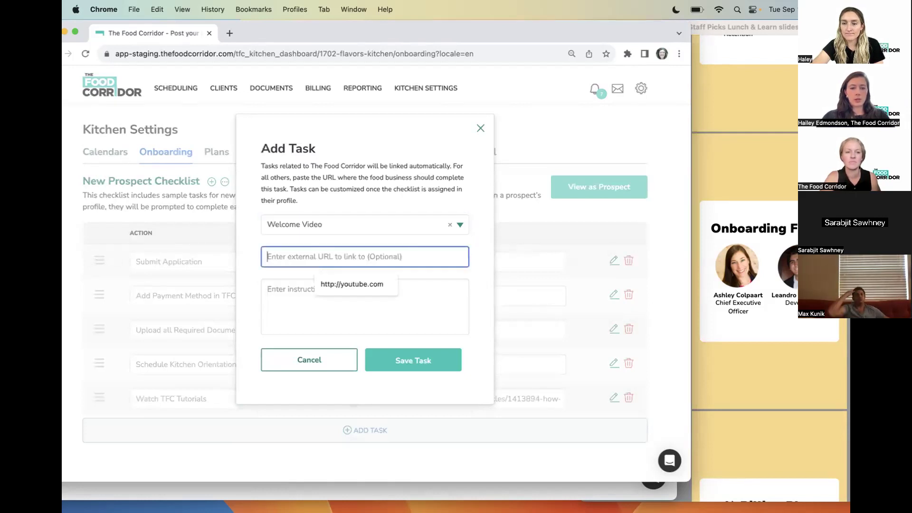
text(http://youtube.com)
click(320, 325)
text(Watch welcome video on Youtube before kitchen tour.)
click(399, 359)
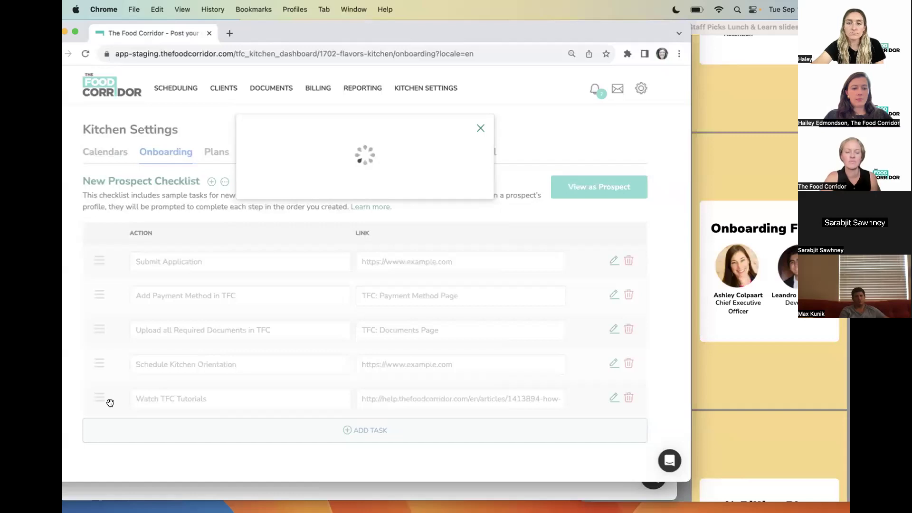
Try to reorder the Watch TFC Tutorials task in the checklist, and go back to the checklist template choices.
drag(99, 399, 118, 390)
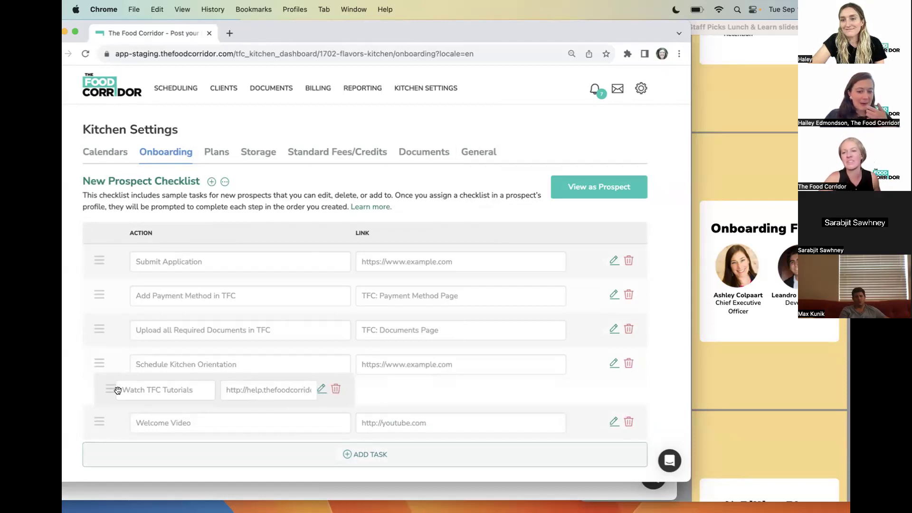
right_click(119, 392)
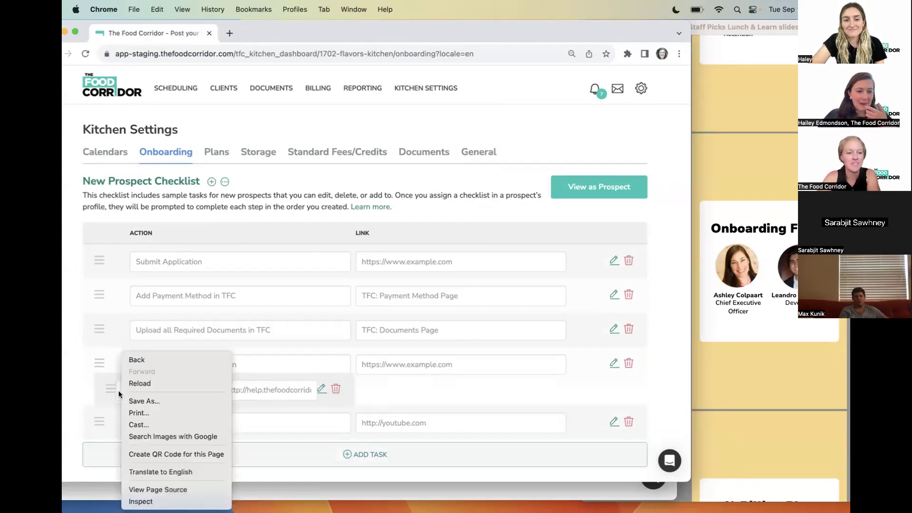
click(135, 360)
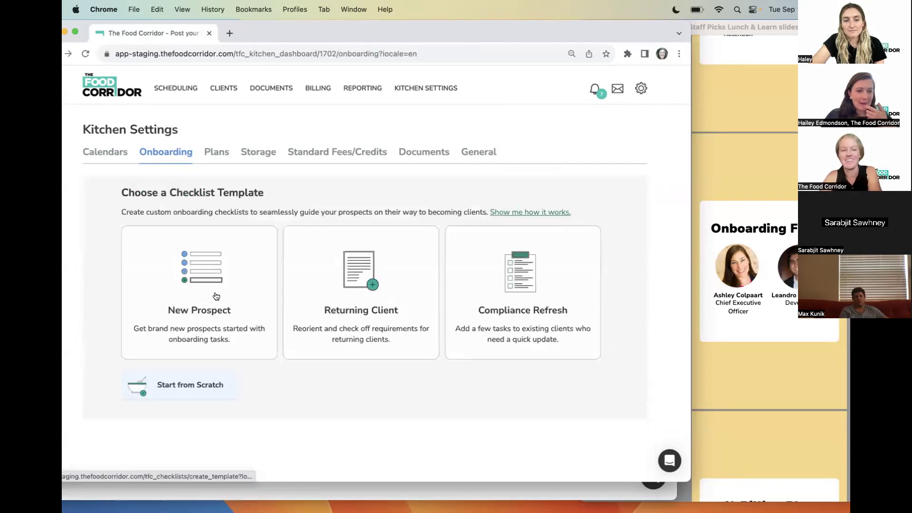
Create another checklist from the New Prospect template and add the predefined Watch TFC Tutorials task to it.
click(216, 297)
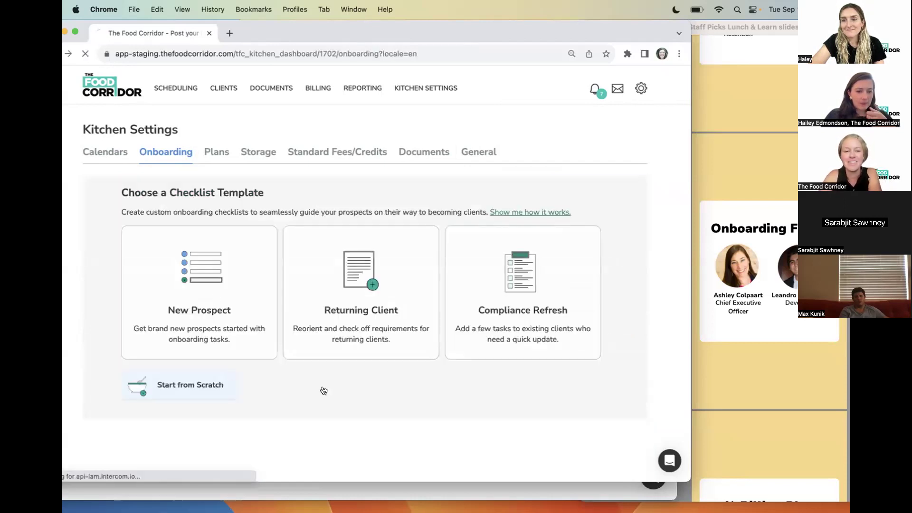
click(346, 395)
click(345, 227)
scroll(345, 329, down, 2)
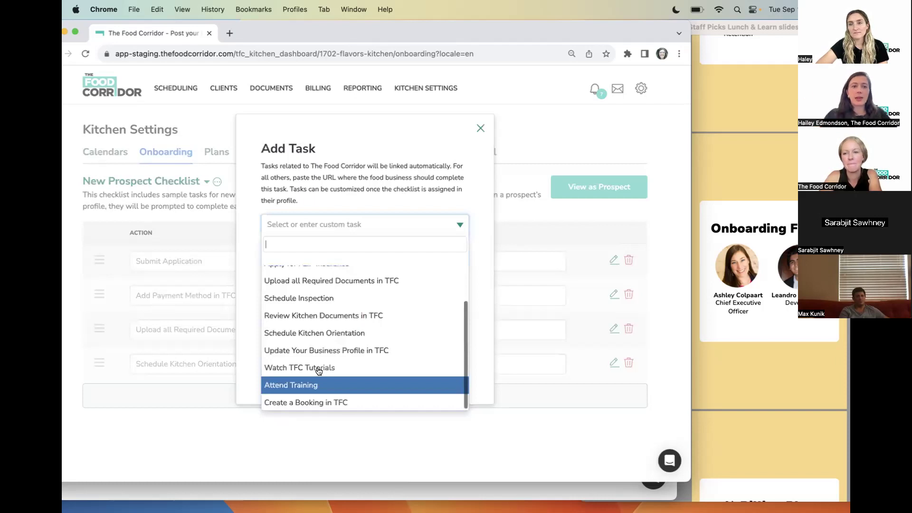
click(318, 371)
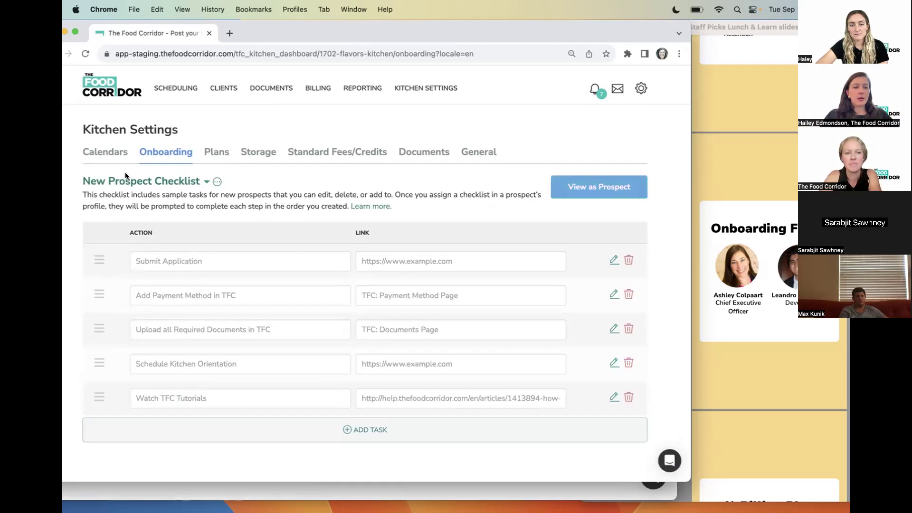
Preview the checklist as a prospect and check the help article linked from its Watch TFC Tutorials task.
click(343, 202)
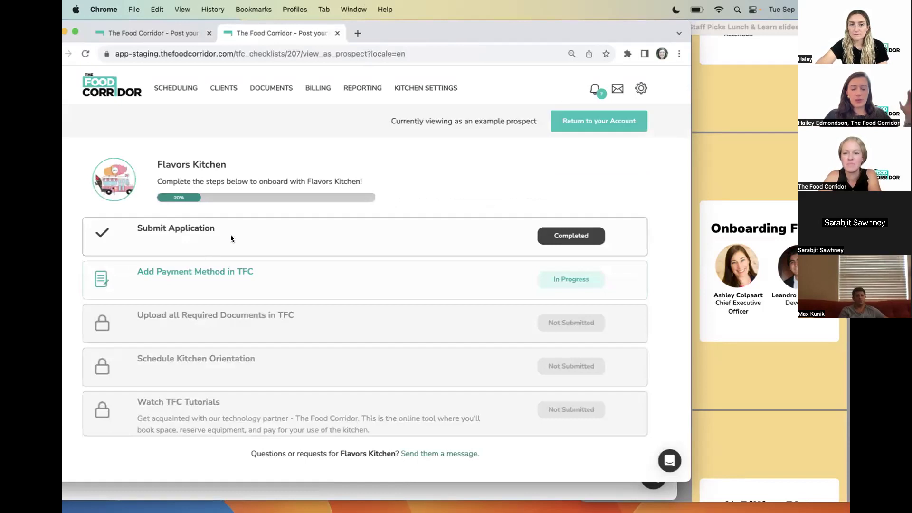
click(556, 285)
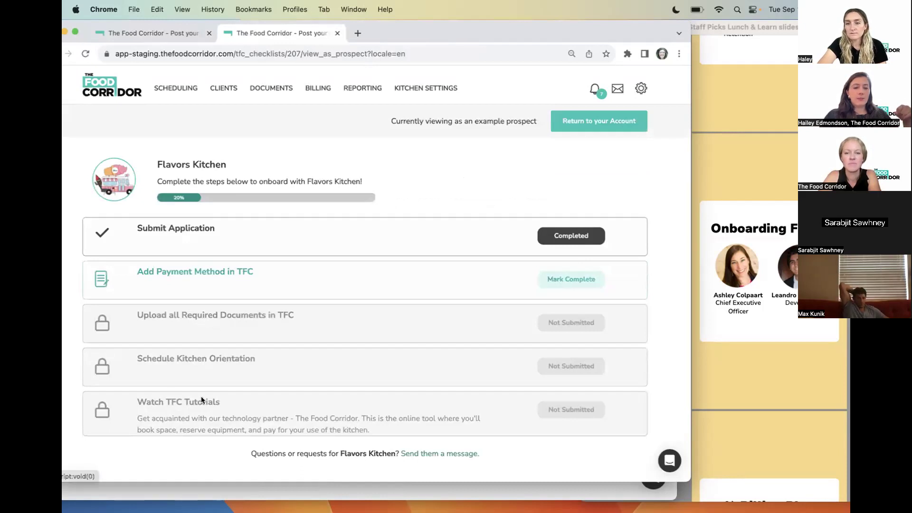
click(276, 402)
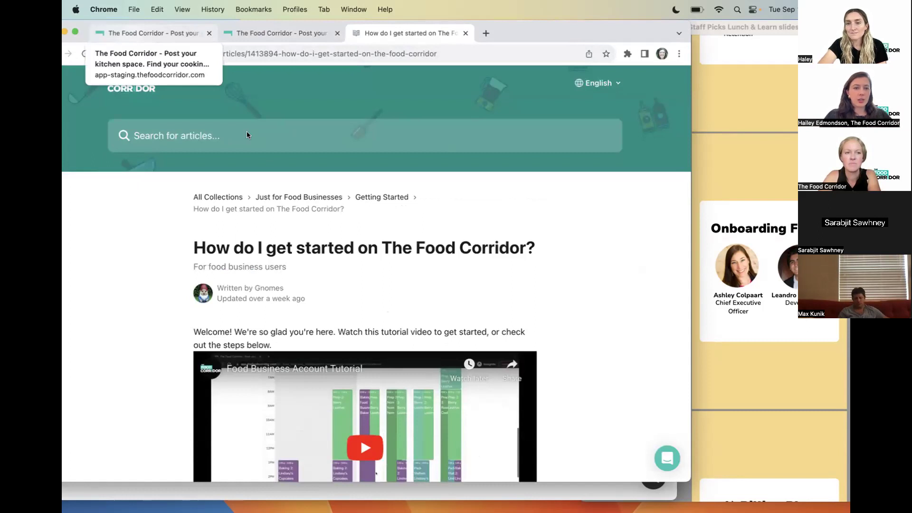
click(240, 24)
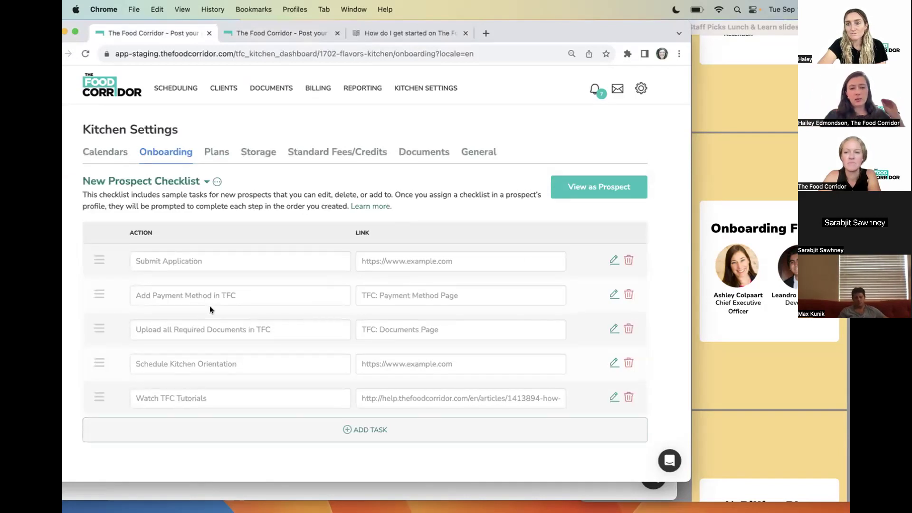
Assign the first New Prospect Checklist to Honey Buns Bakery in the list of prospects.
click(228, 89)
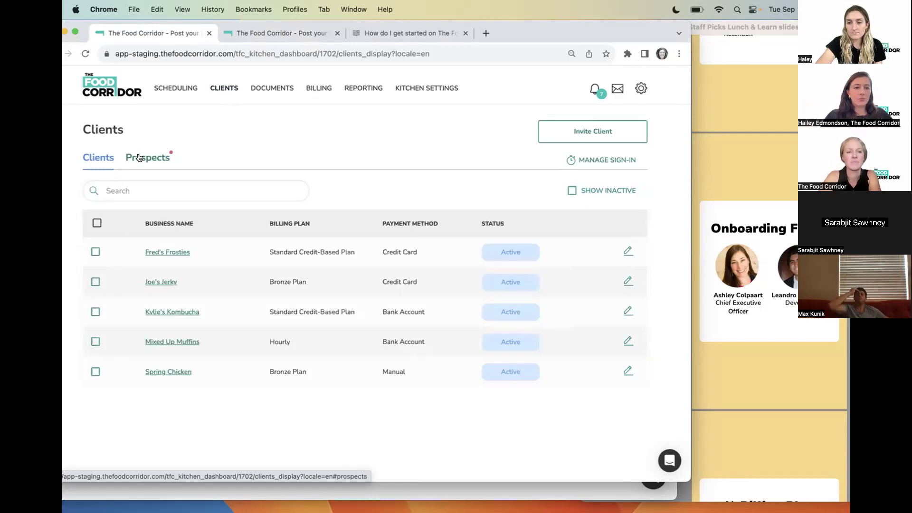
click(139, 158)
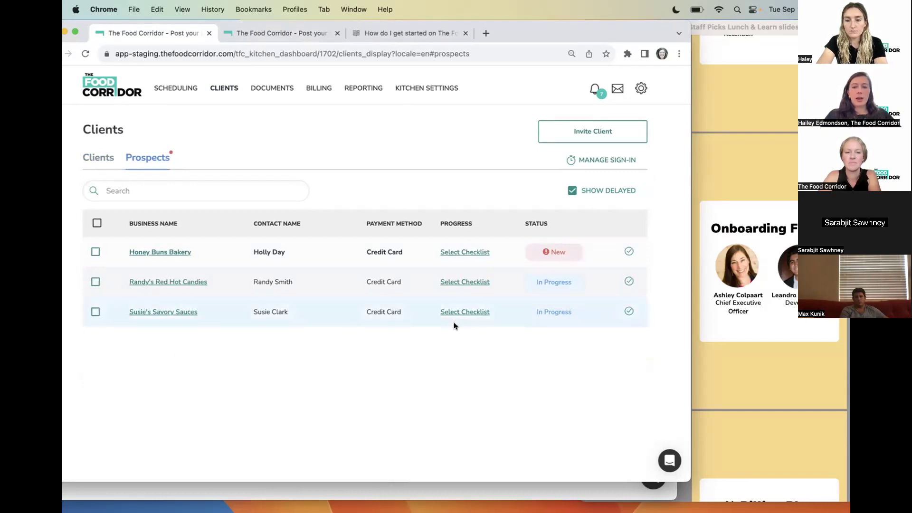
click(458, 253)
click(349, 168)
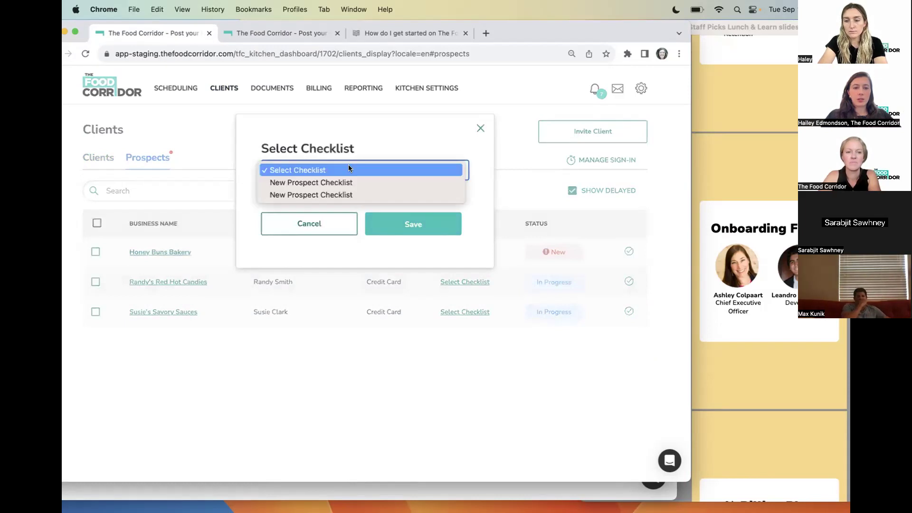
click(338, 180)
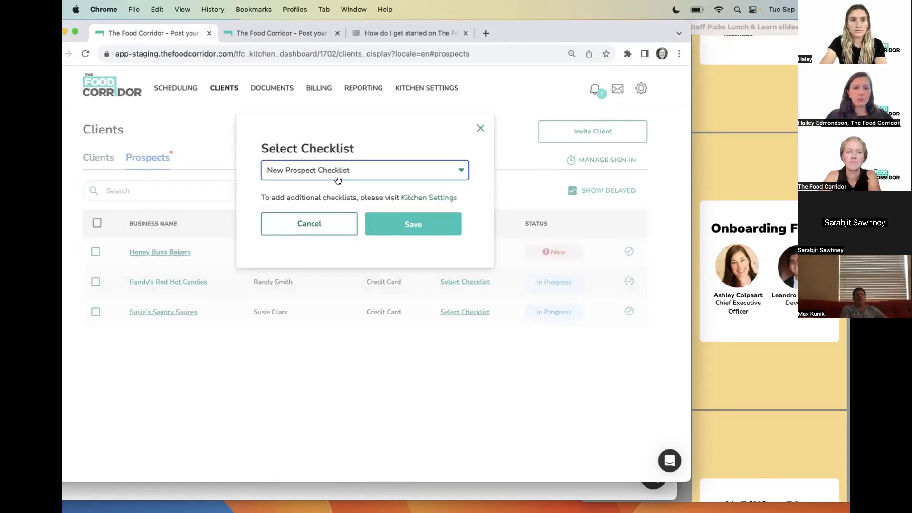
click(421, 226)
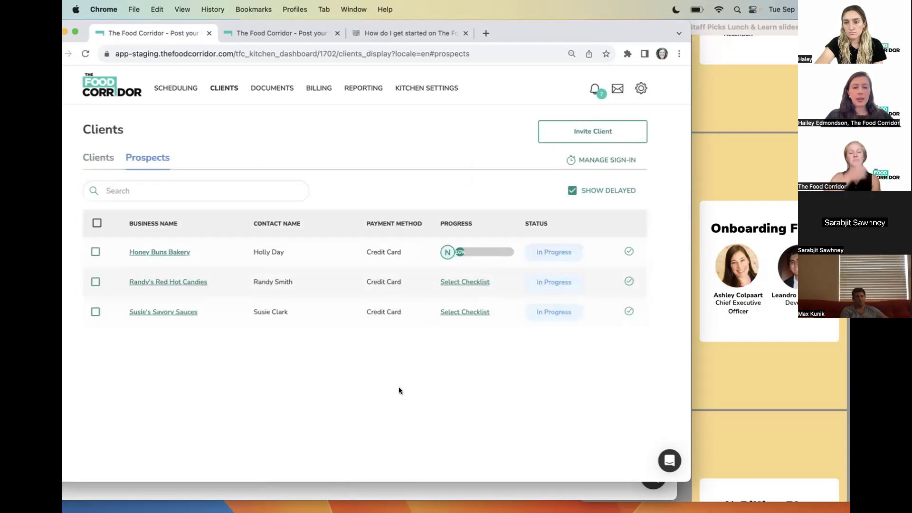
Open Honey Buns Bakery's onboarding progress and examine the status of its checklist tasks.
click(459, 254)
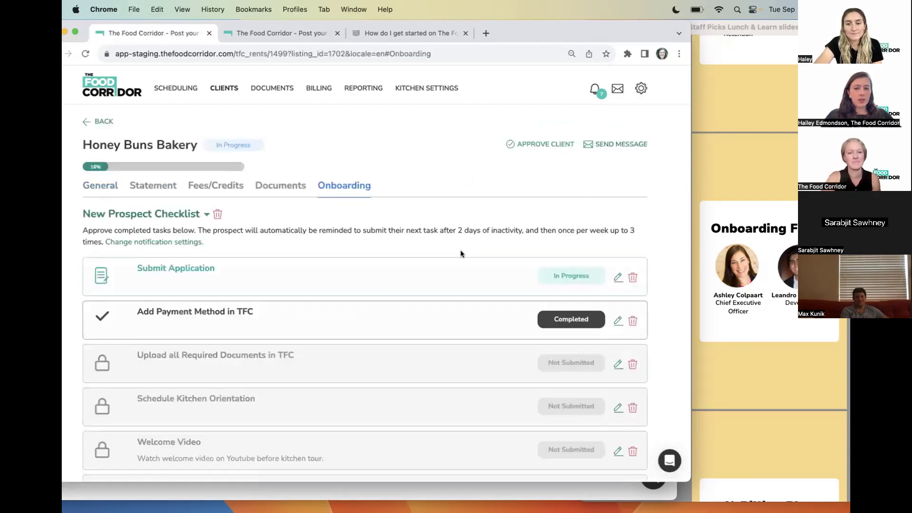
scroll(460, 254, down, 2)
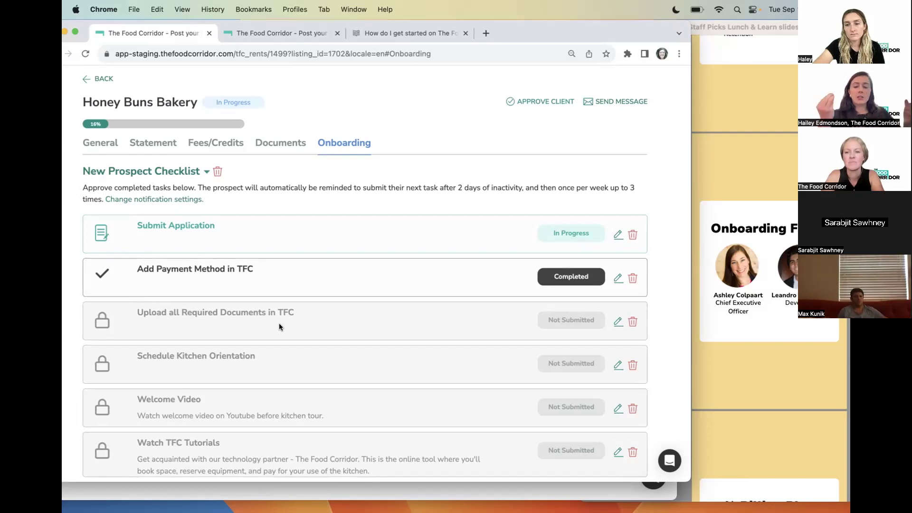
scroll(279, 326, up, 1)
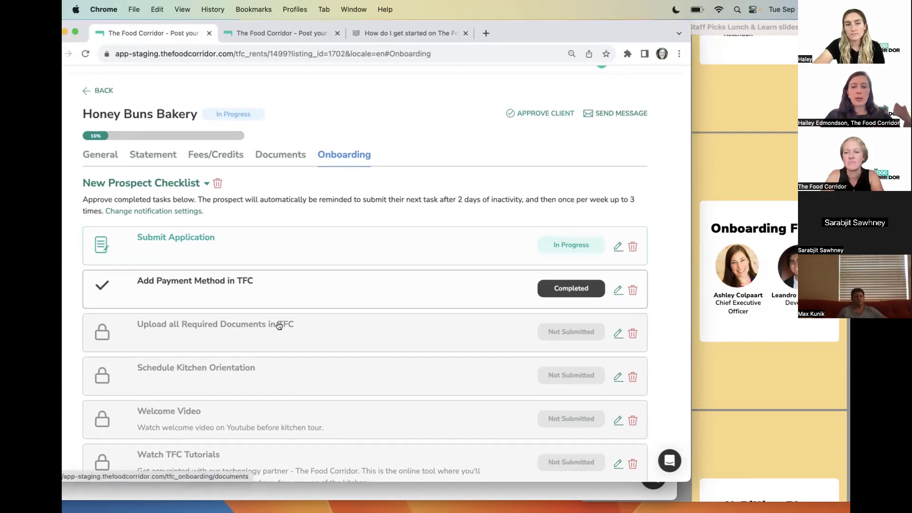
scroll(280, 326, down, 1)
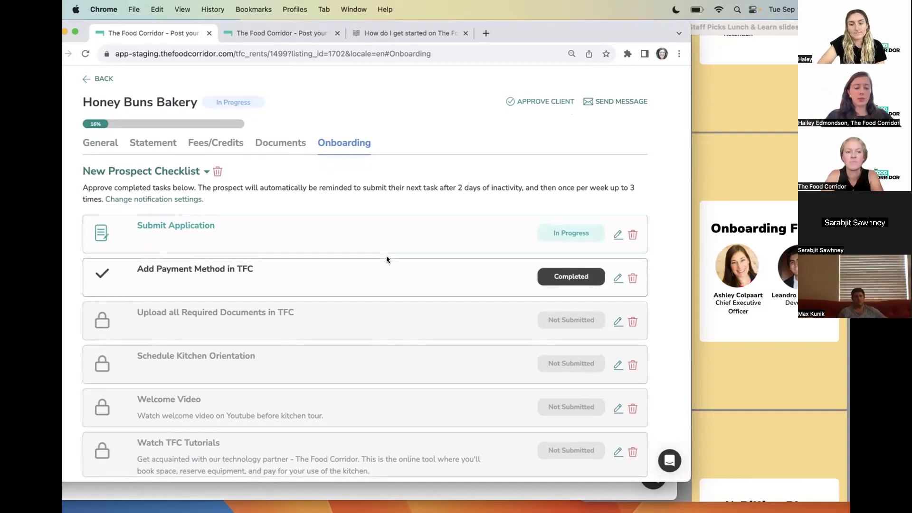
Switch to the prospect's account in Safari, refresh its onboarding tasks and mark the Submit Application task as submitted for approval.
scroll(361, 273, up, 3)
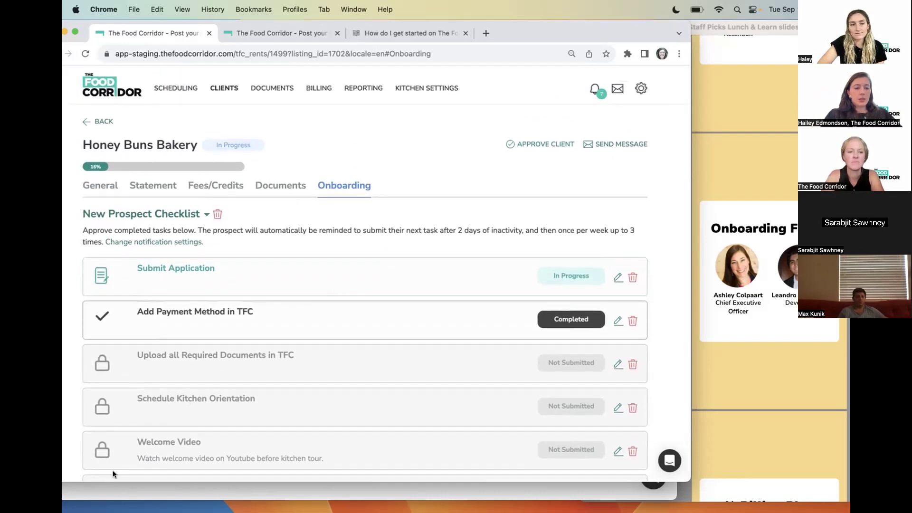
click(92, 494)
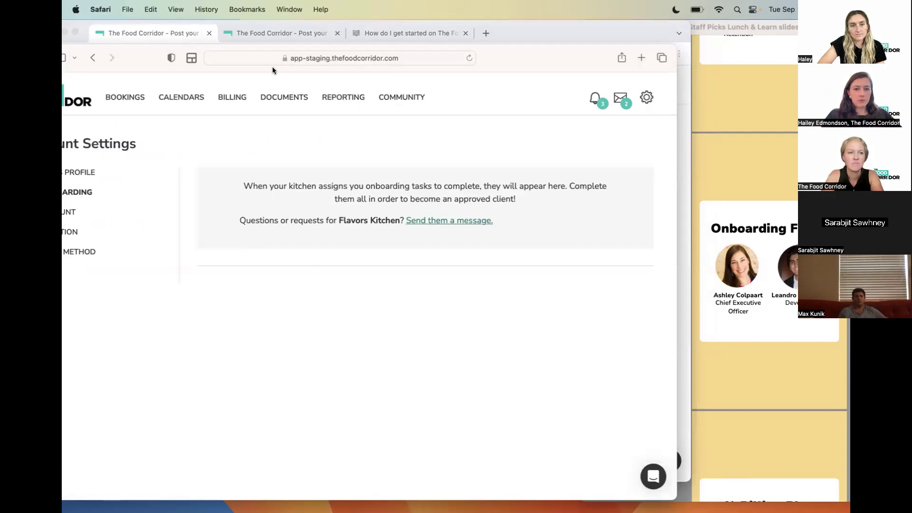
click(469, 59)
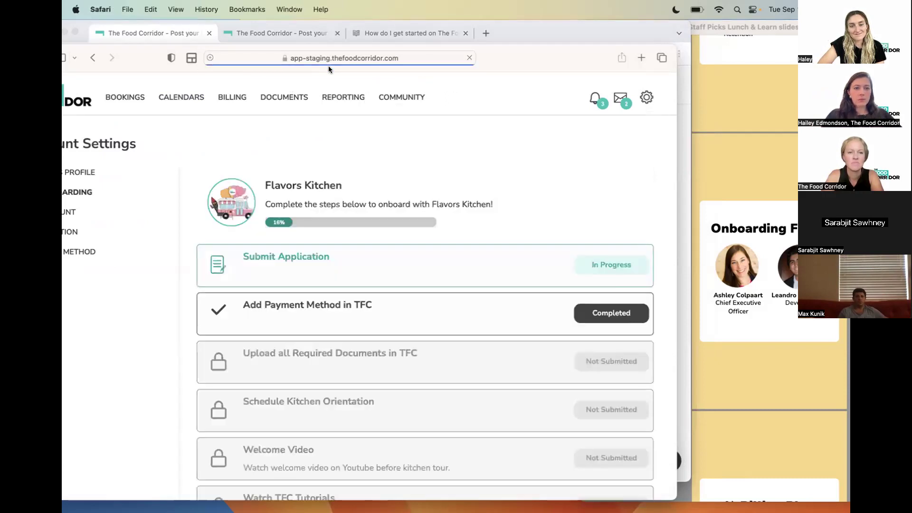
scroll(412, 229, down, 3)
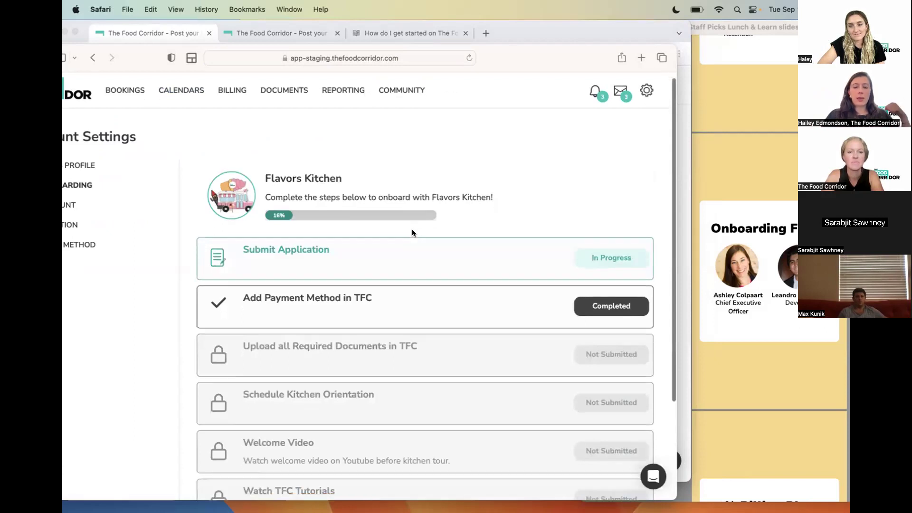
scroll(301, 182, down, 1)
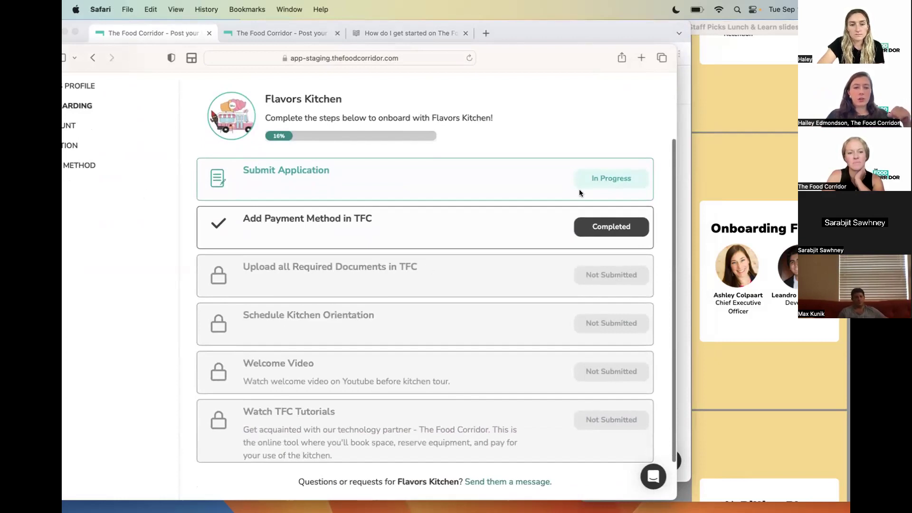
click(609, 179)
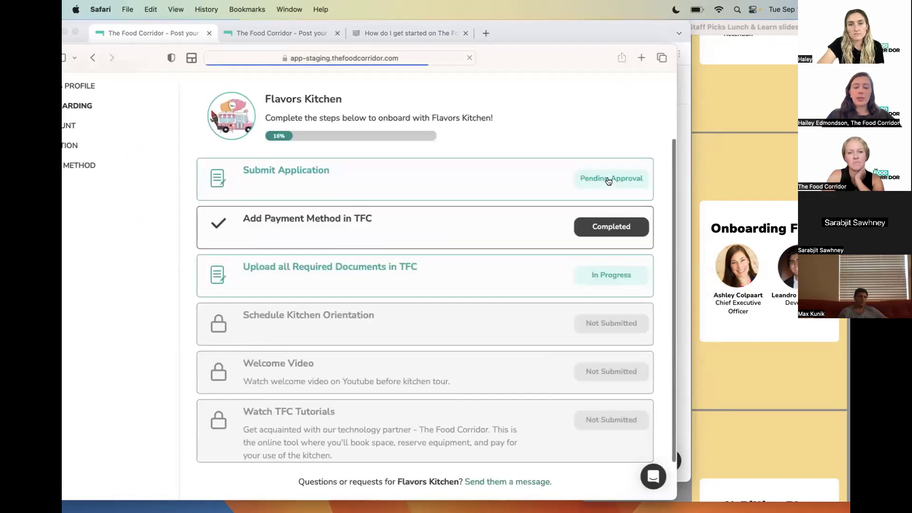
scroll(522, 119, up, 3)
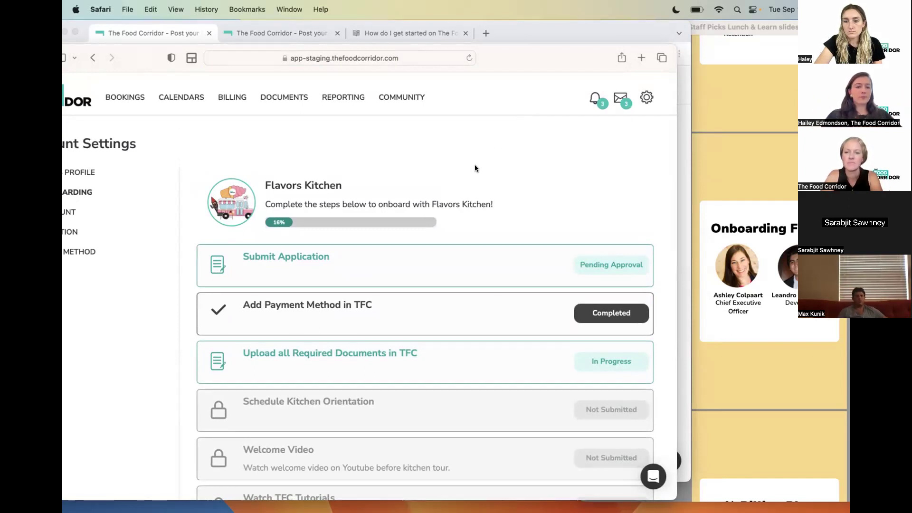
scroll(418, 196, down, 2)
scroll(417, 196, up, 3)
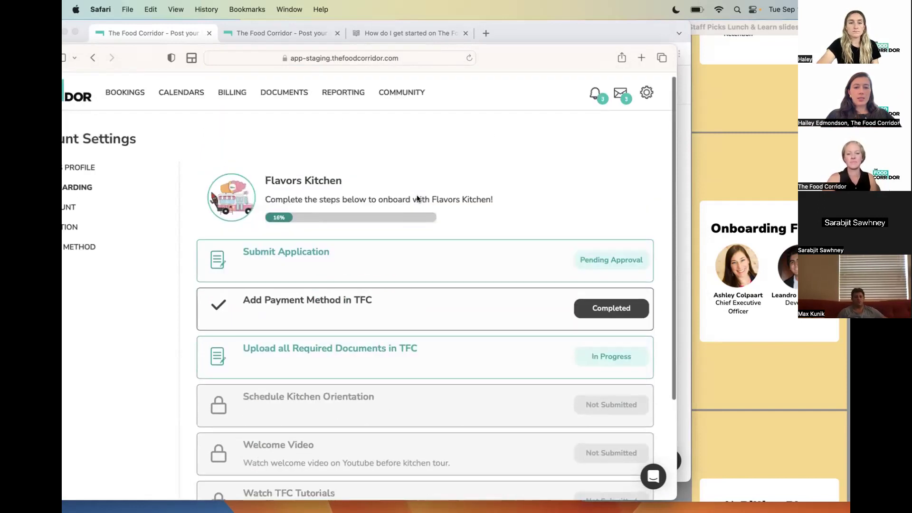
click(150, 32)
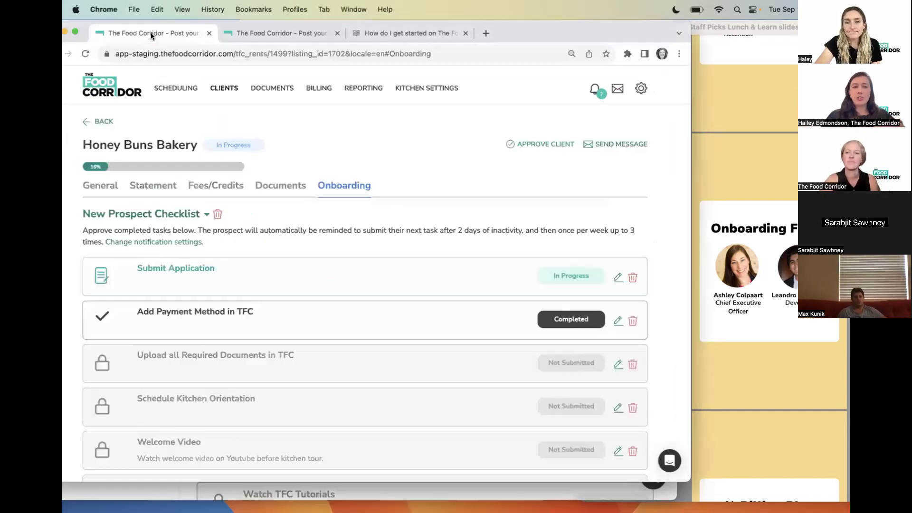
click(93, 123)
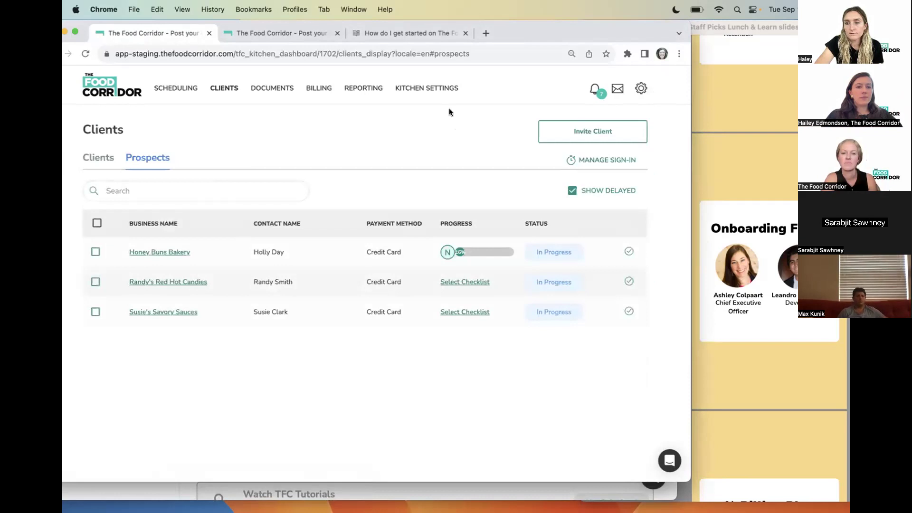
click(421, 91)
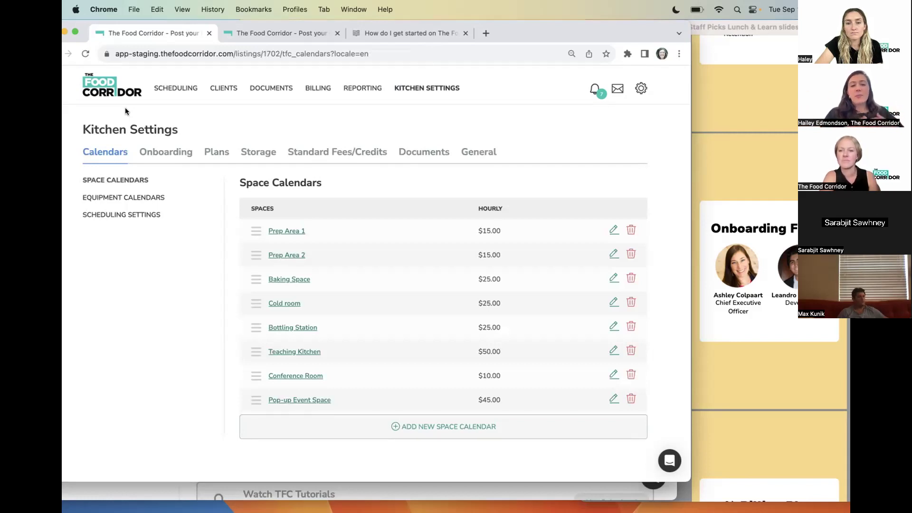
click(167, 153)
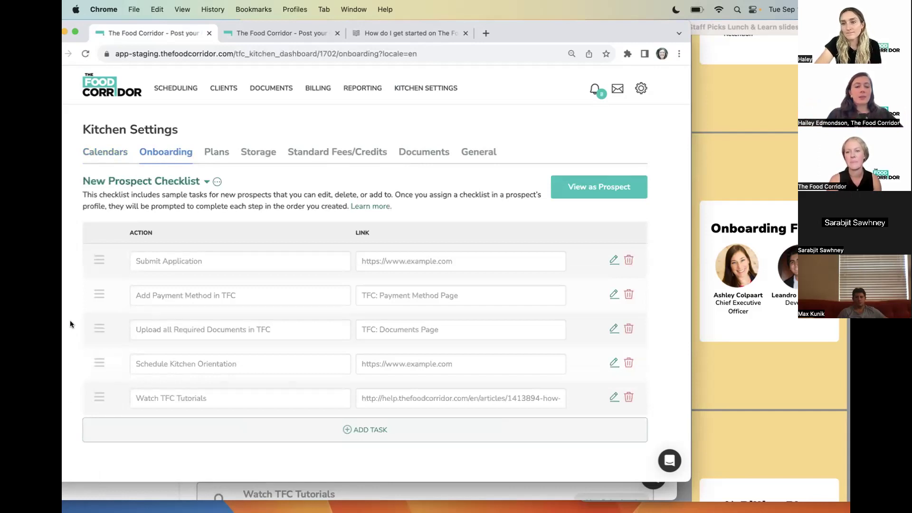
click(168, 152)
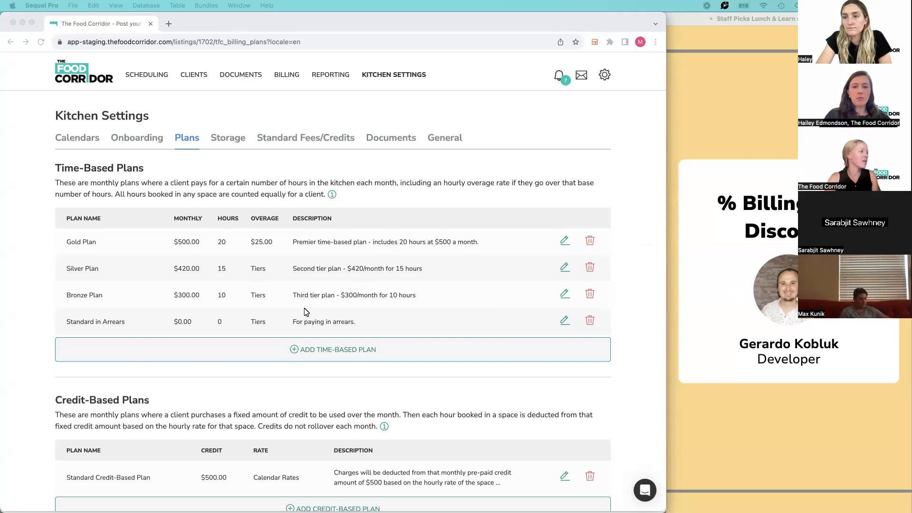
Edit the Standard Credit-Based Plan so its booking charges are based on a percentage of calendar rates.
scroll(306, 314, down, 1)
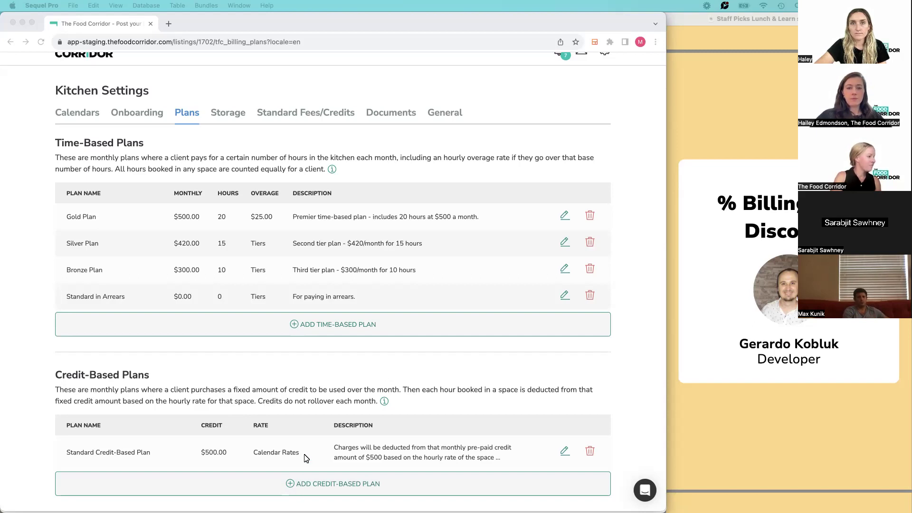
click(564, 454)
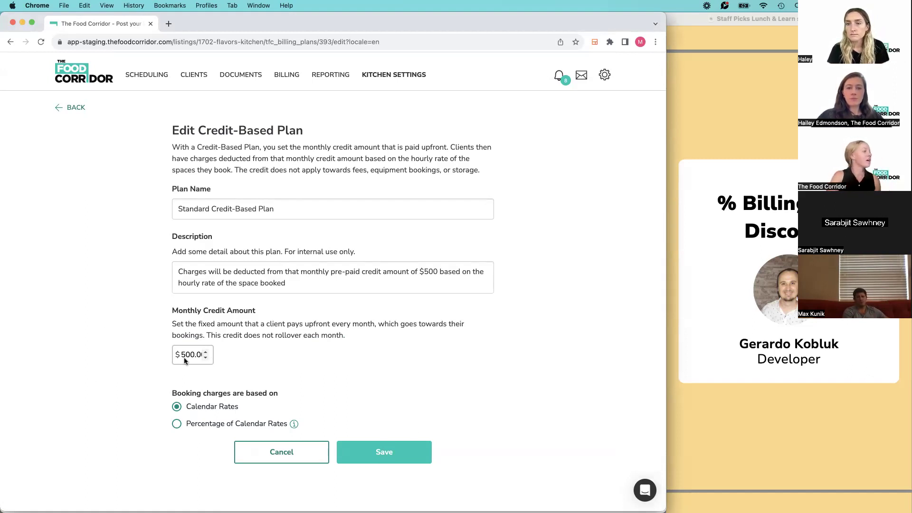
click(177, 424)
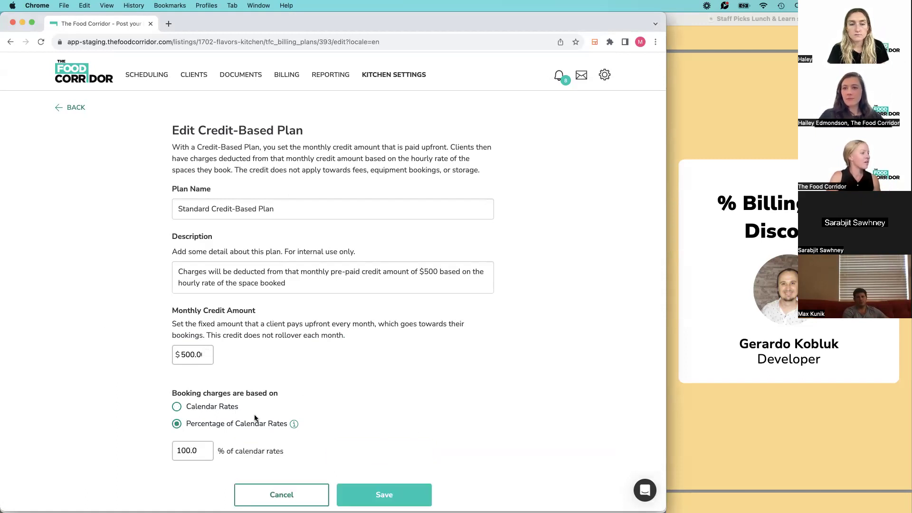
scroll(255, 418, down, 1)
Try 102% of calendar rates for the credit-based plan, replace it with 90% and save the plan.
click(189, 432)
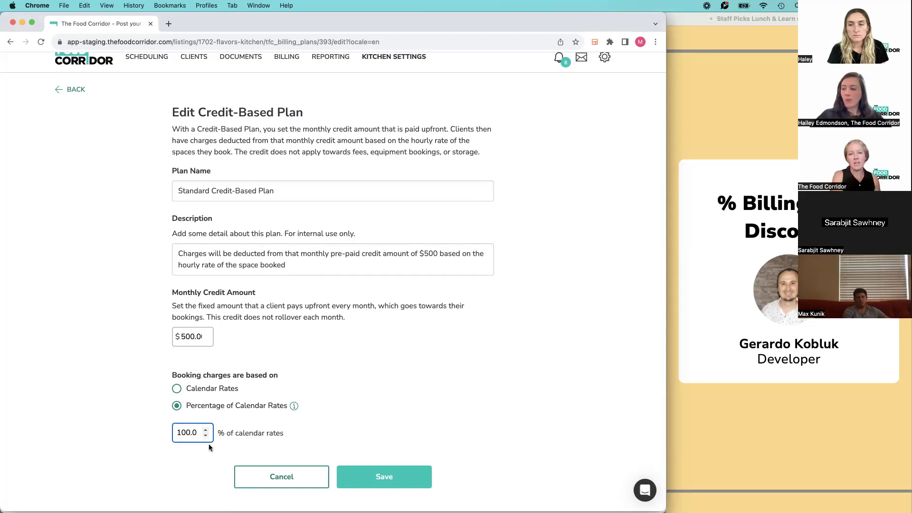
key(BackSpace)
text(2)
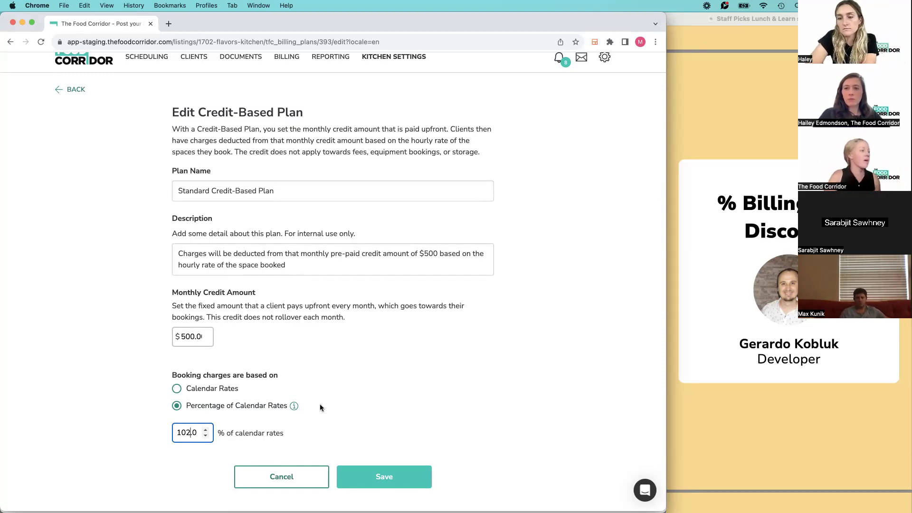
drag(191, 432, 174, 433)
text(90)
click(238, 414)
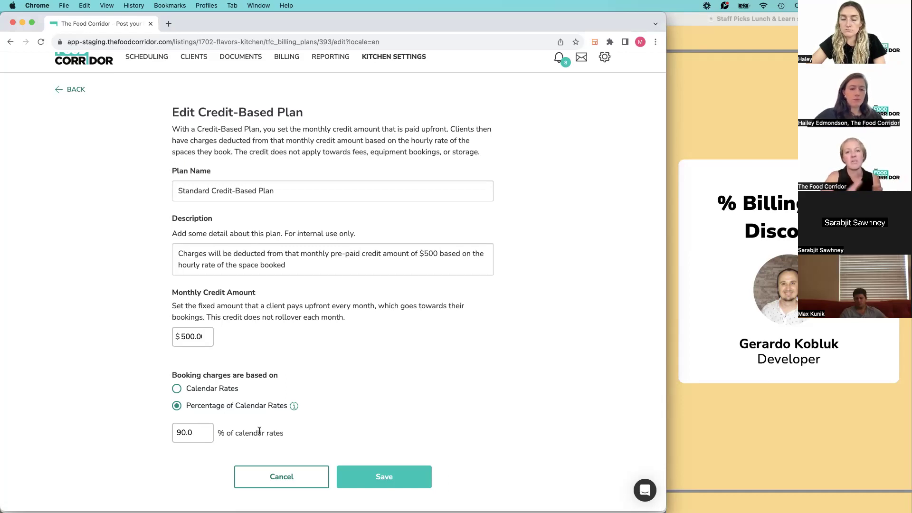
scroll(361, 420, down, 1)
click(388, 476)
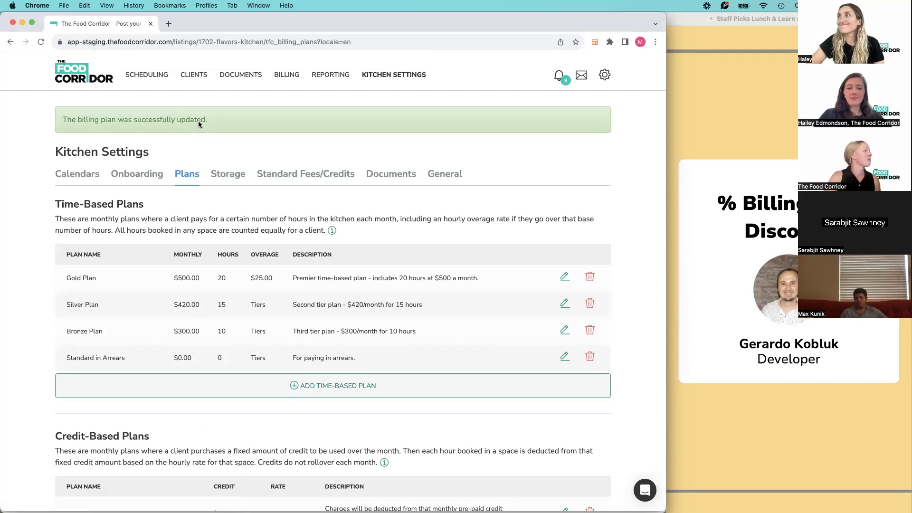
Apply a custom hourly rate of 90% of the calendar rate to Mixed Up Muffins' billing plan and save it.
click(192, 75)
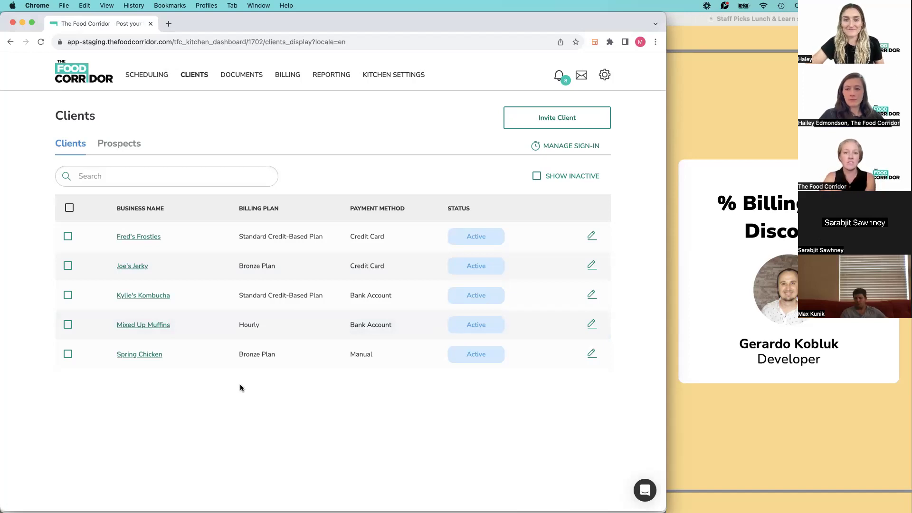
click(263, 326)
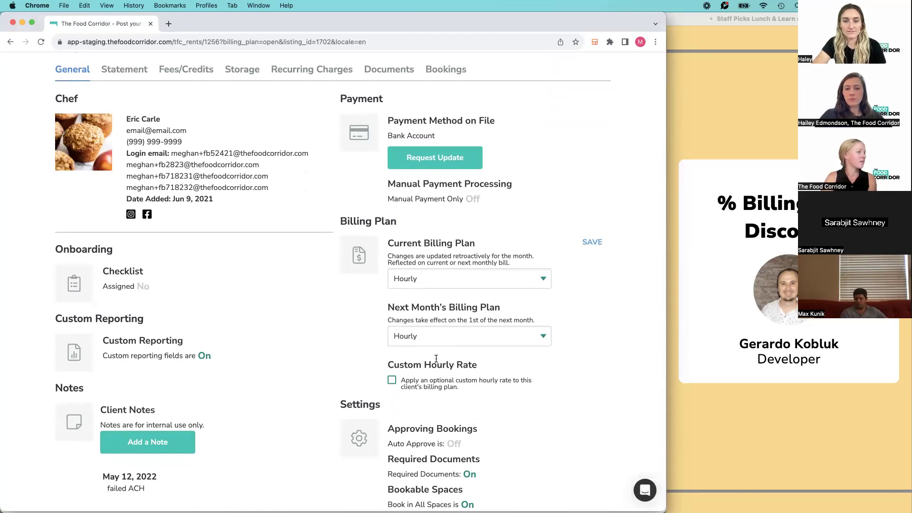
click(392, 383)
scroll(441, 416, down, 3)
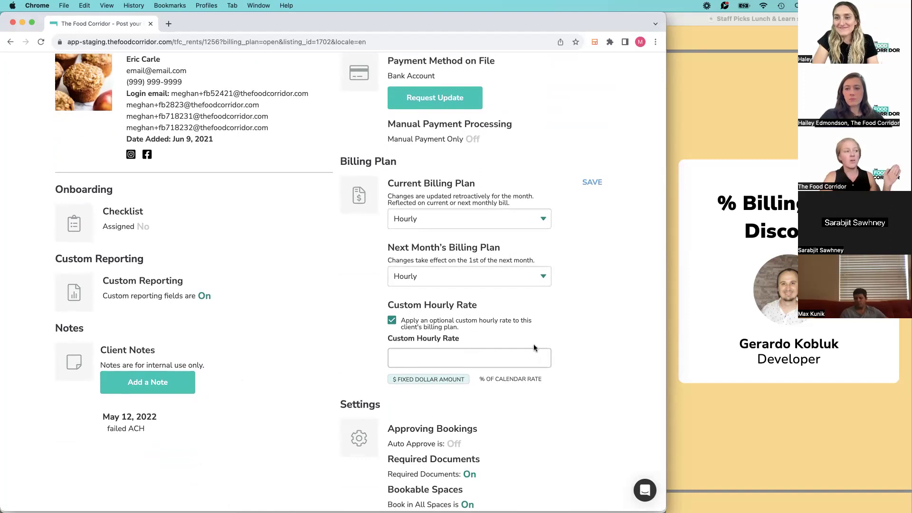
click(517, 379)
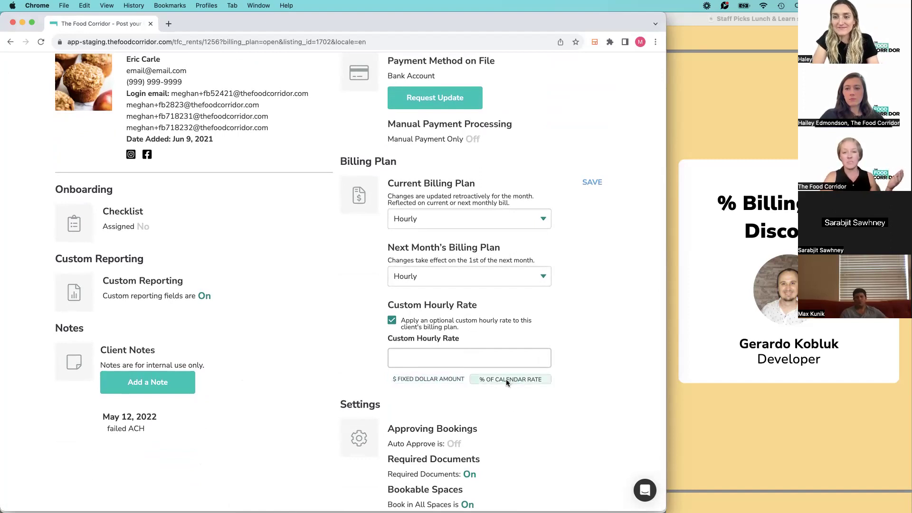
click(493, 365)
text(90)
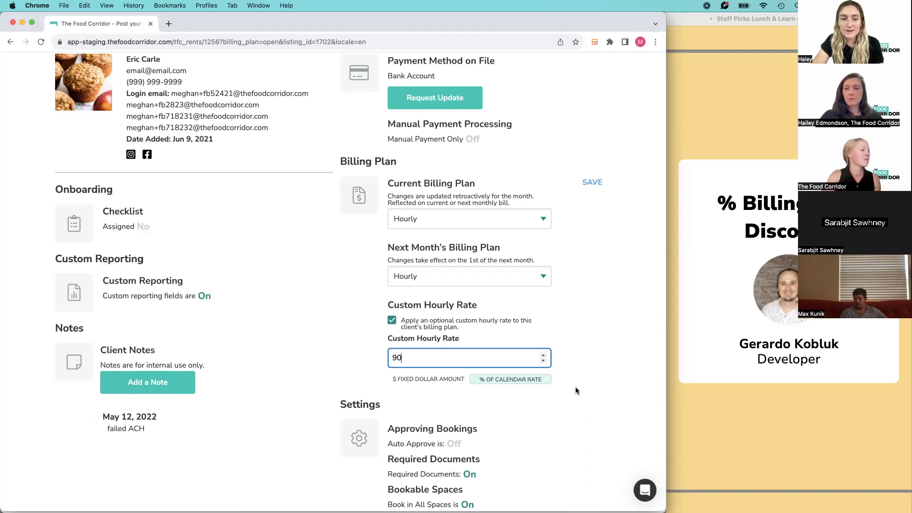
click(592, 184)
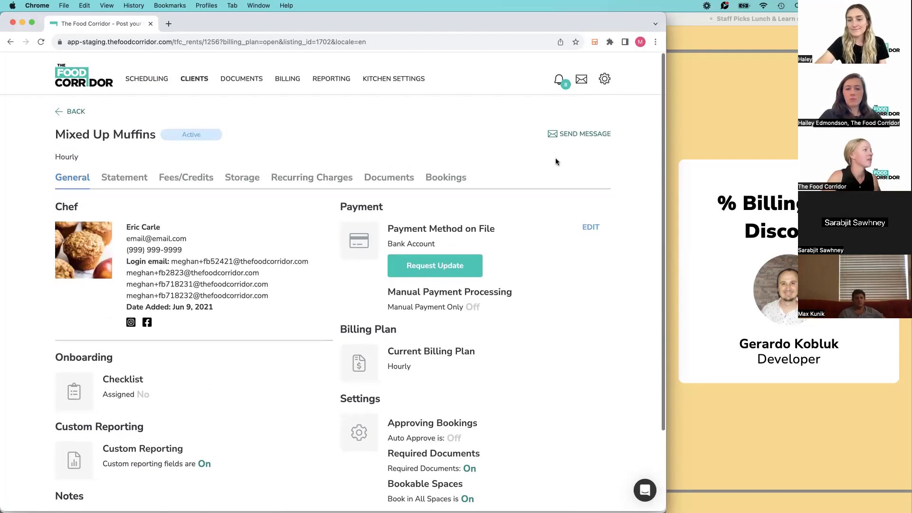
Set the Standard Credit-Based Plan to 50% of calendar rates, save it and check its entry among the billing plans.
click(415, 77)
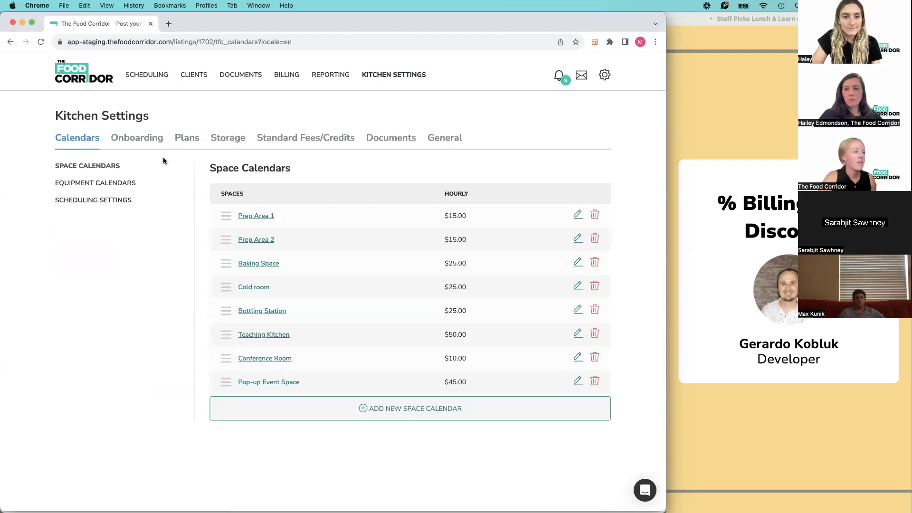
click(181, 142)
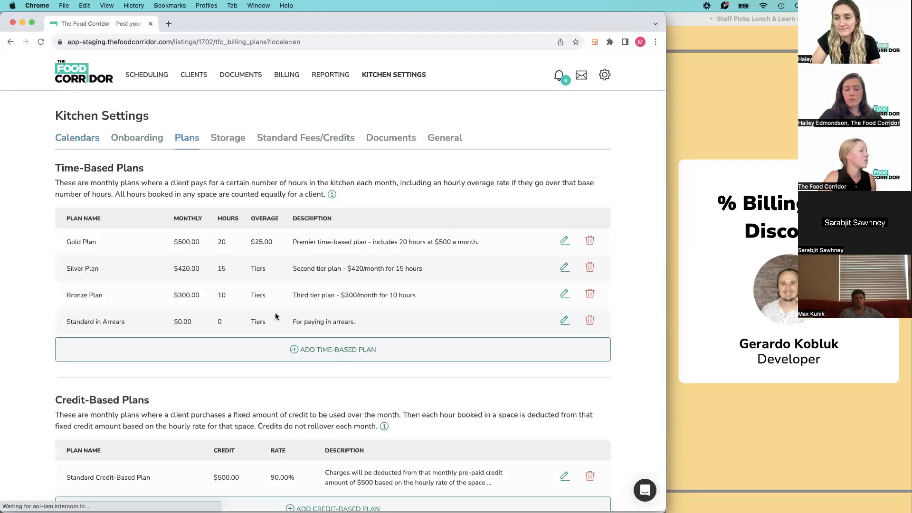
scroll(275, 313, down, 1)
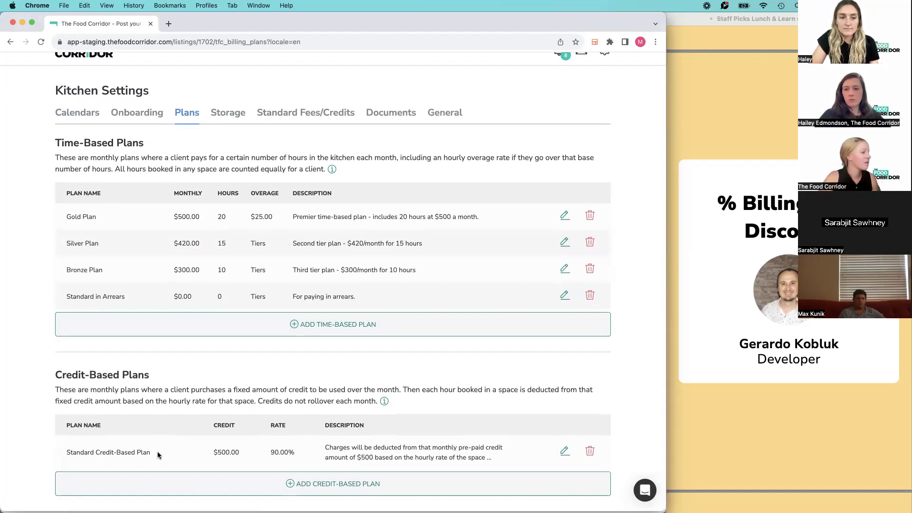
click(565, 452)
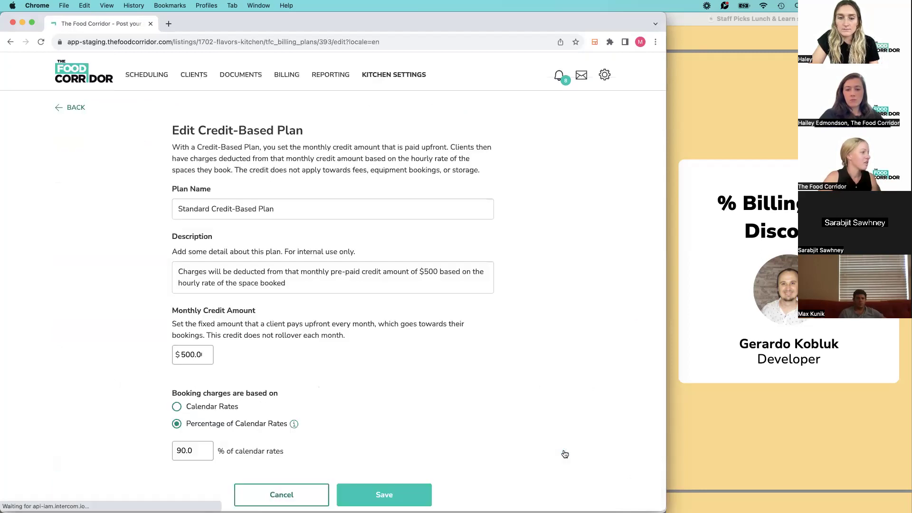
click(181, 451)
key(BackSpace)
text(5)
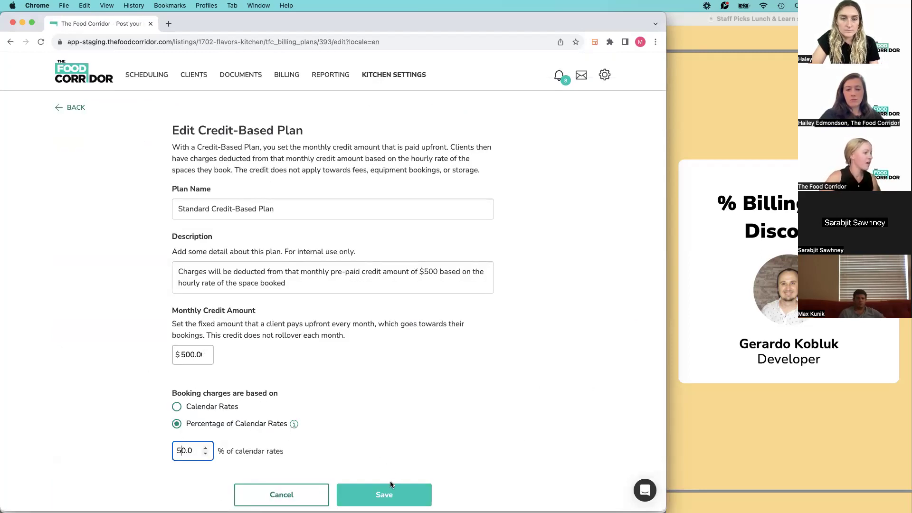
click(395, 497)
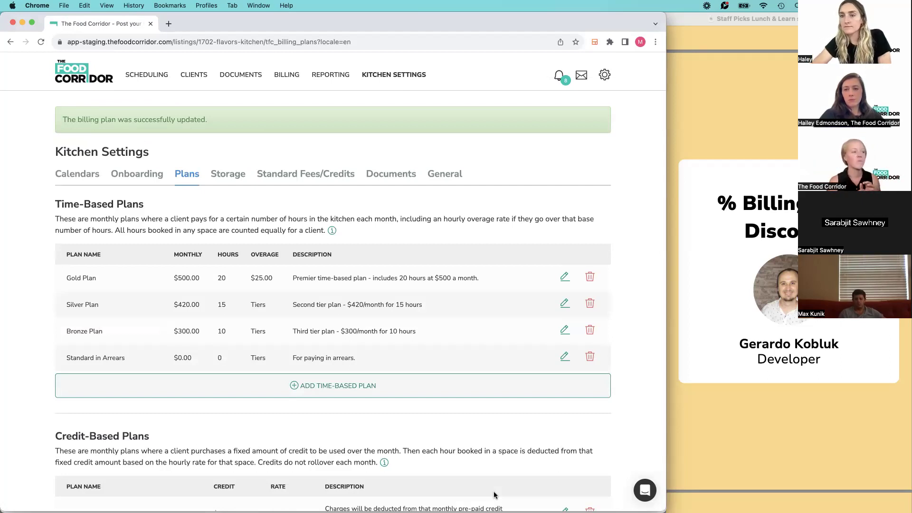
scroll(377, 449, down, 3)
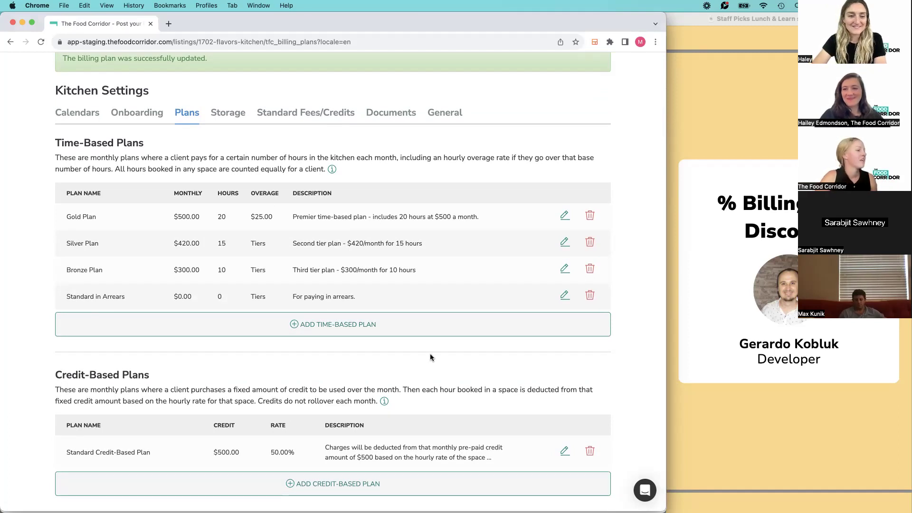
scroll(625, 373, up, 3)
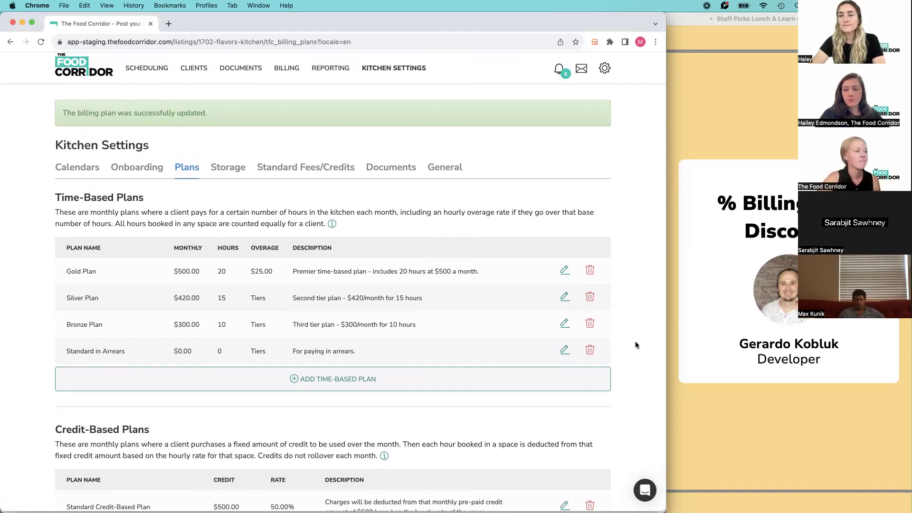
scroll(639, 317, down, 3)
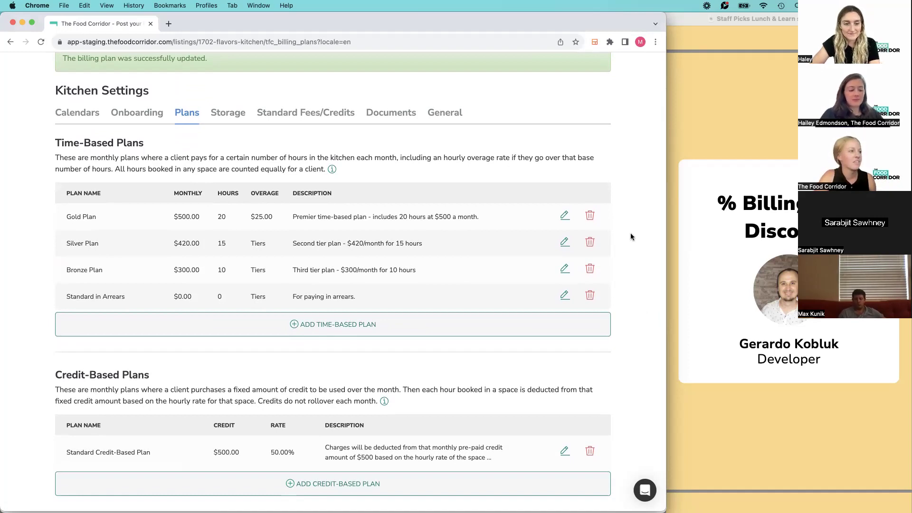
scroll(779, 328, down, 5)
scroll(779, 329, down, 2)
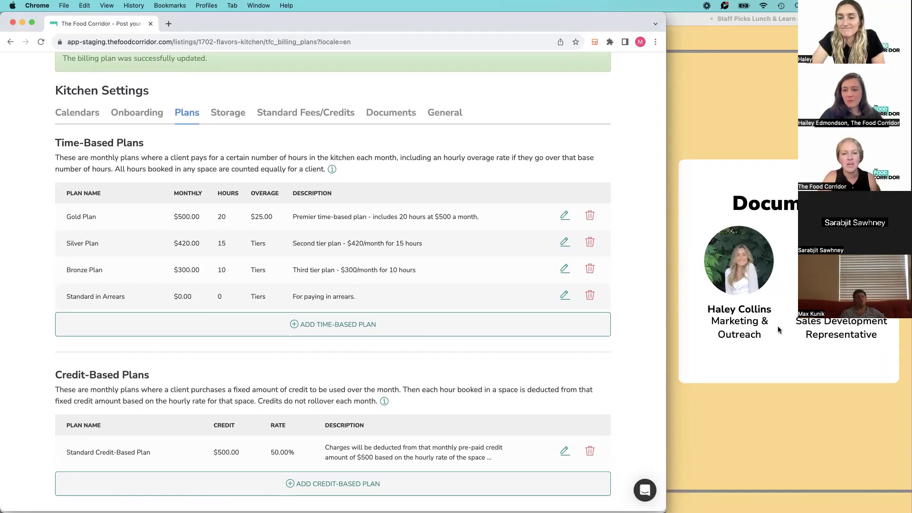
Open the client summary in the kitchen's documents and review each client's required document statuses.
scroll(646, 182, up, 3)
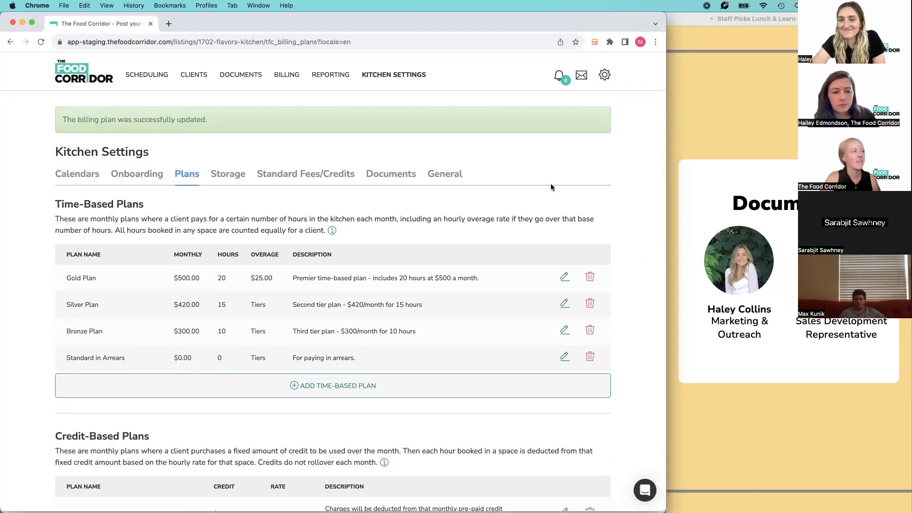
click(244, 78)
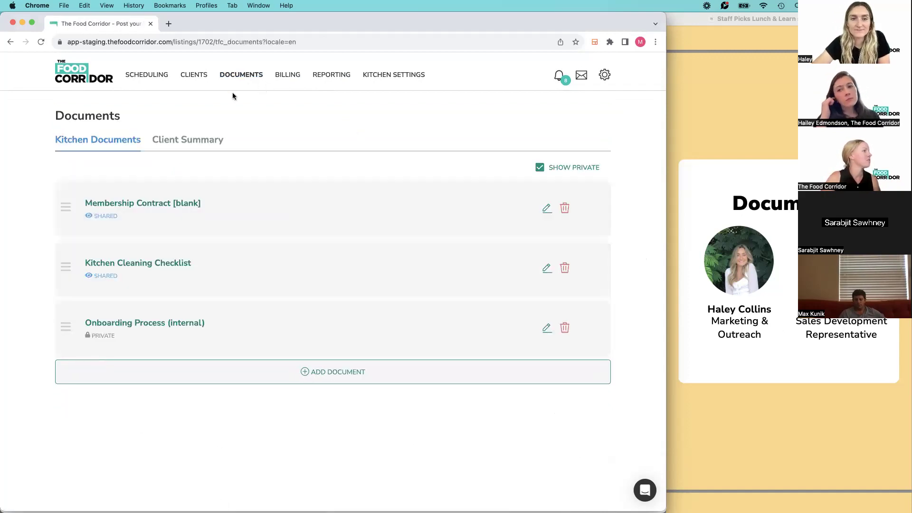
click(198, 141)
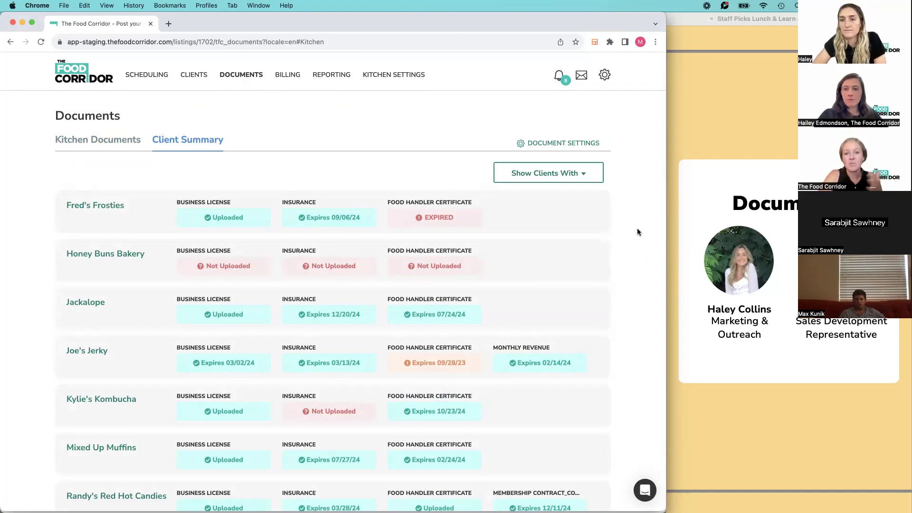
scroll(637, 230, down, 5)
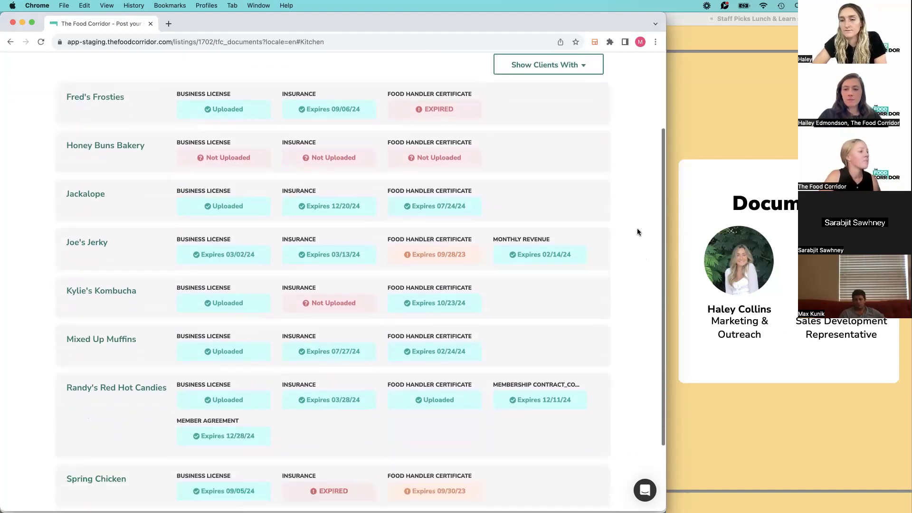
scroll(637, 228, down, 1)
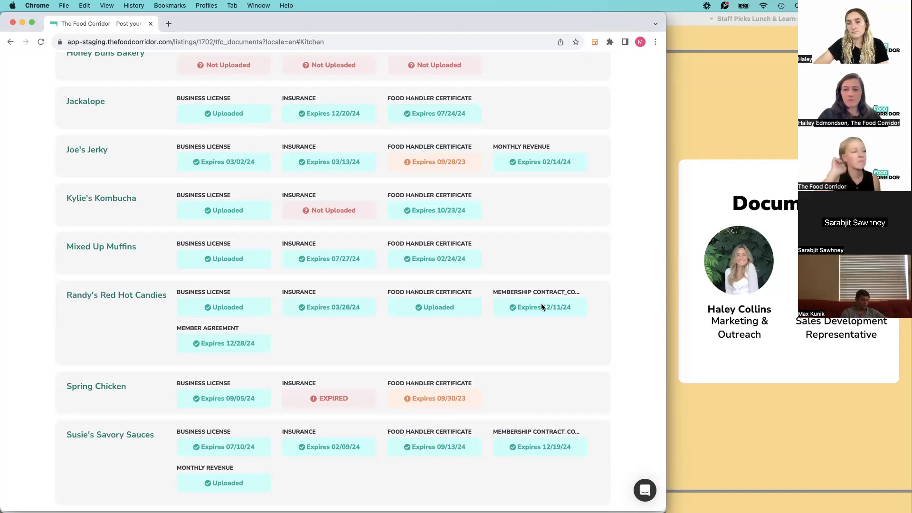
mouse_move(341, 397)
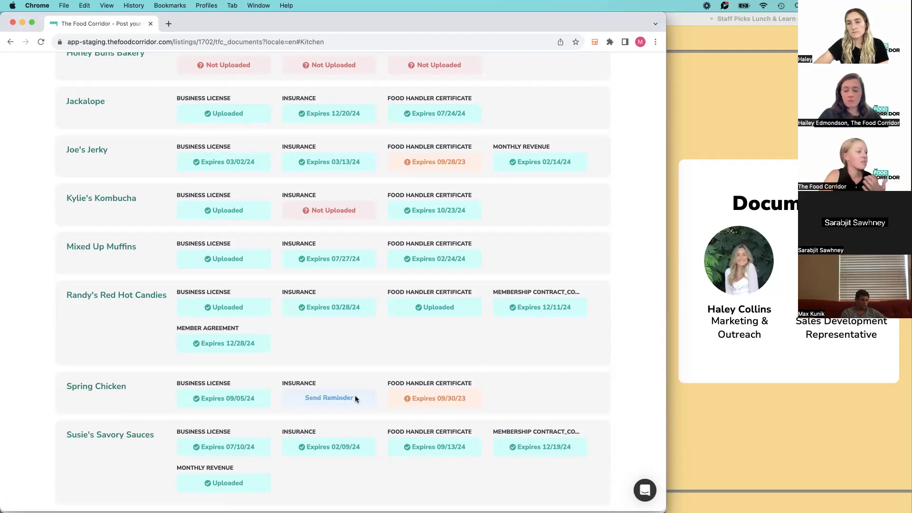
scroll(520, 373, up, 5)
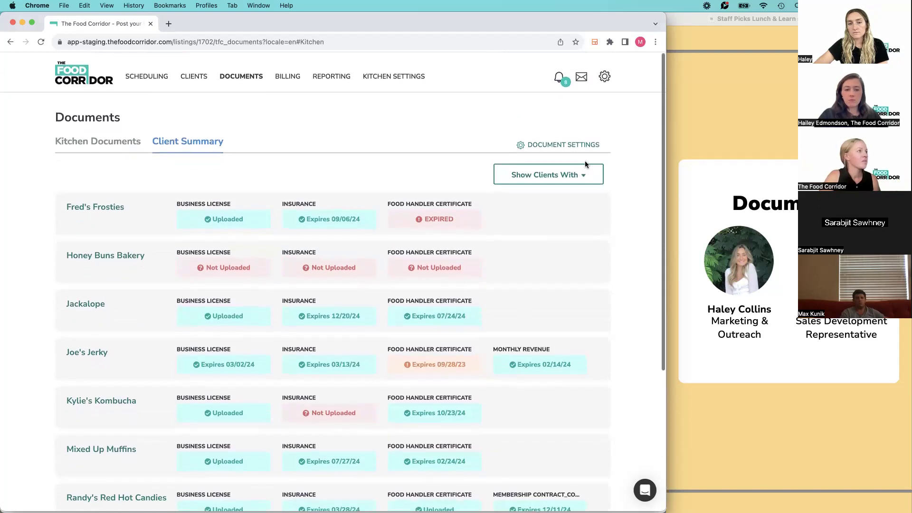
Filter the client summary to show clients with Not Uploaded or Expired Documents.
click(576, 174)
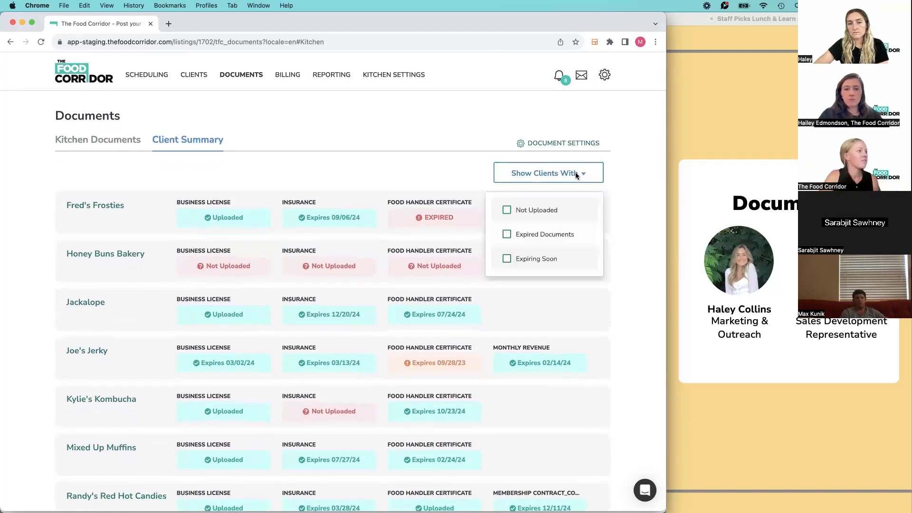
click(507, 212)
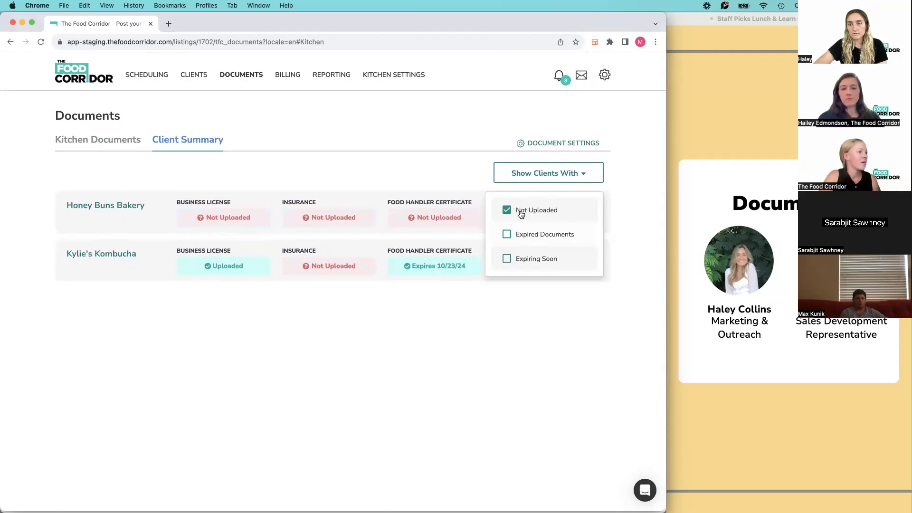
click(507, 236)
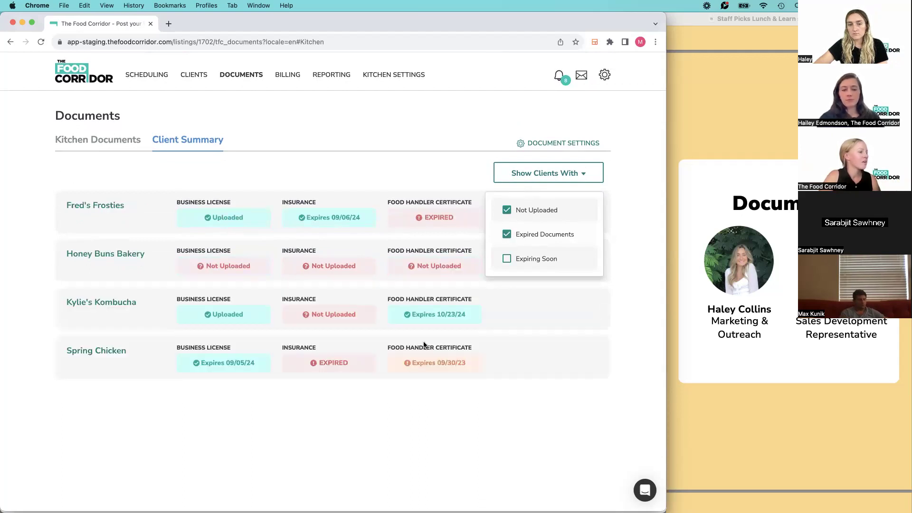
mouse_move(417, 219)
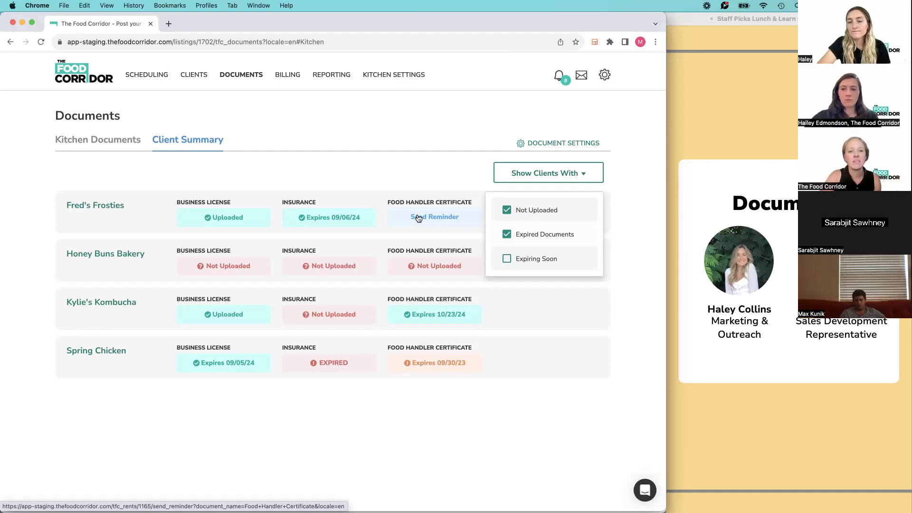
click(427, 166)
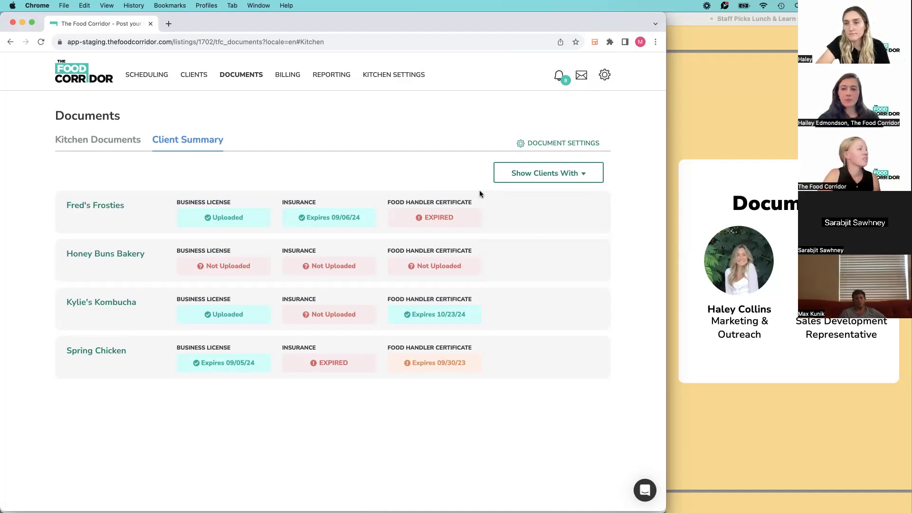
Send Fred's Frosties a reminder about its expired Food Handler Certificate.
mouse_move(448, 220)
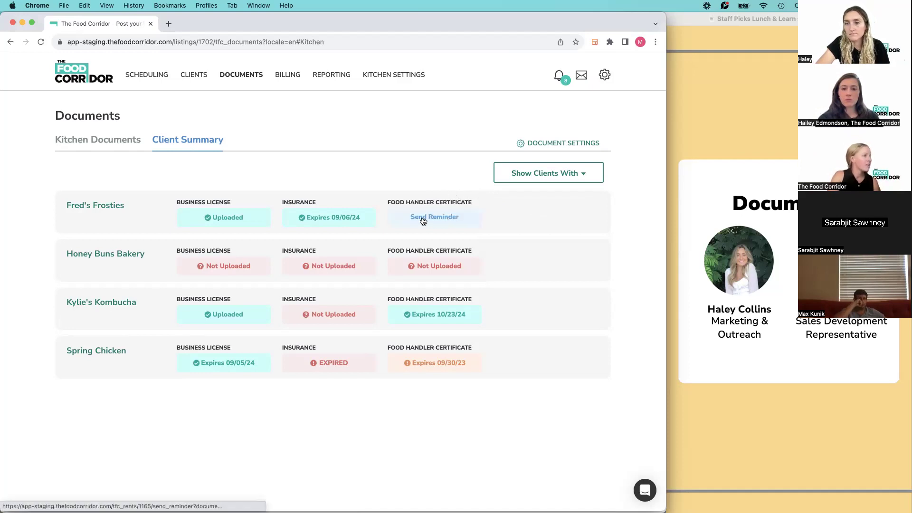
click(432, 217)
click(400, 208)
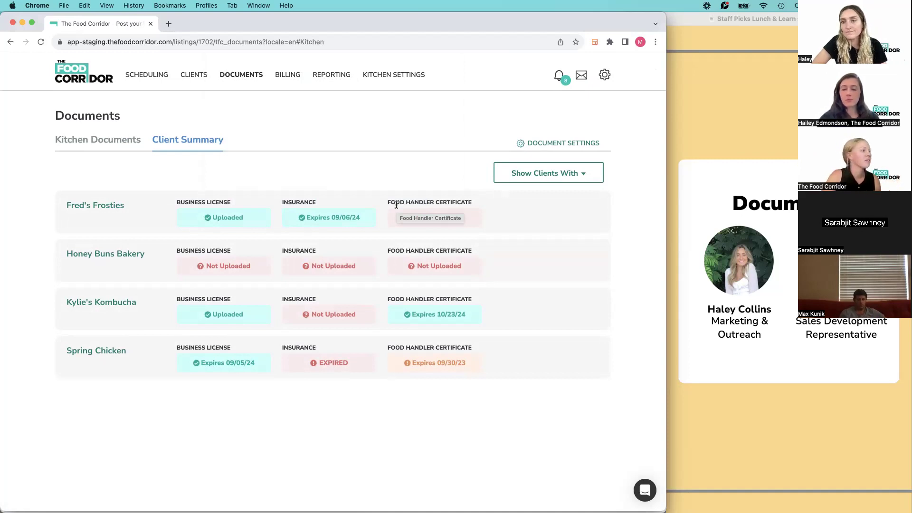
Send Honey Buns Bakery a Food Handler Certificate upload reminder, ending the greeting line with "! Welcome!".
click(438, 267)
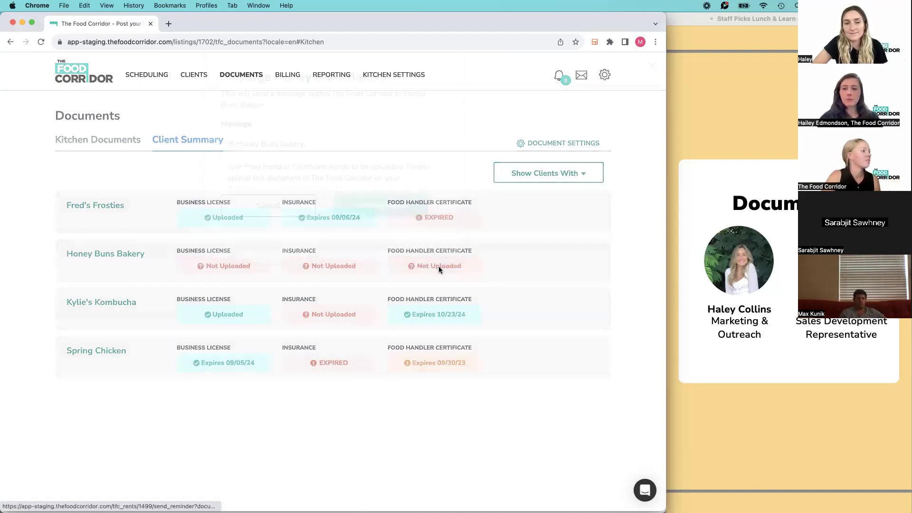
scroll(323, 162, down, 1)
scroll(323, 161, up, 1)
click(313, 146)
key(BackSpace)
text(! Welcome!)
click(373, 207)
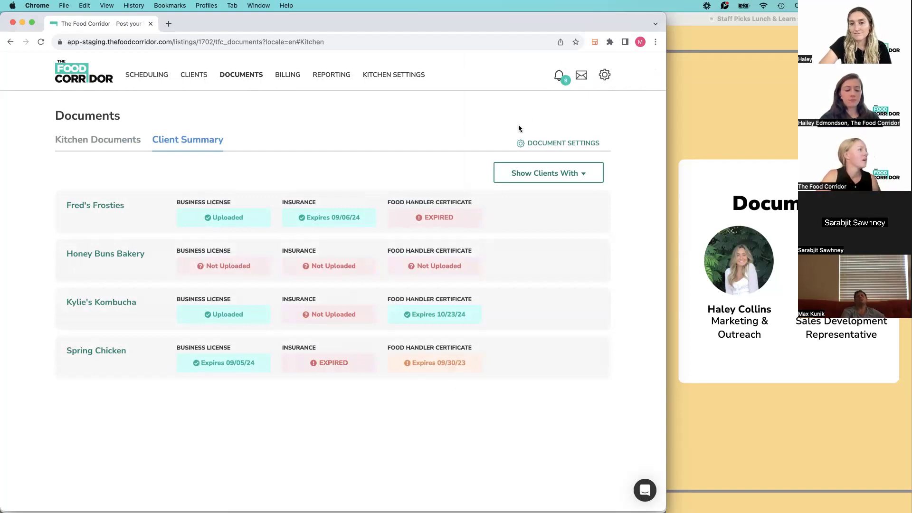
Turn the enforcement of required documents off and back on in the kitchen's document settings.
click(544, 144)
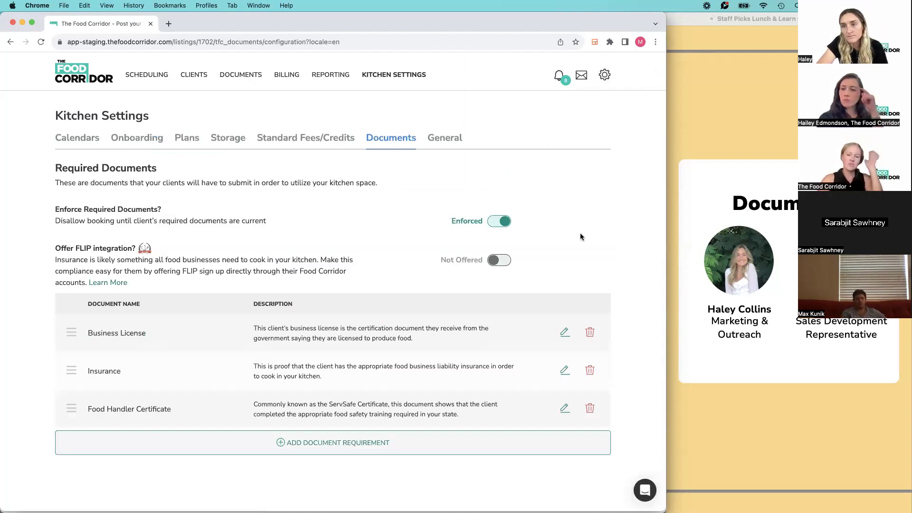
click(495, 225)
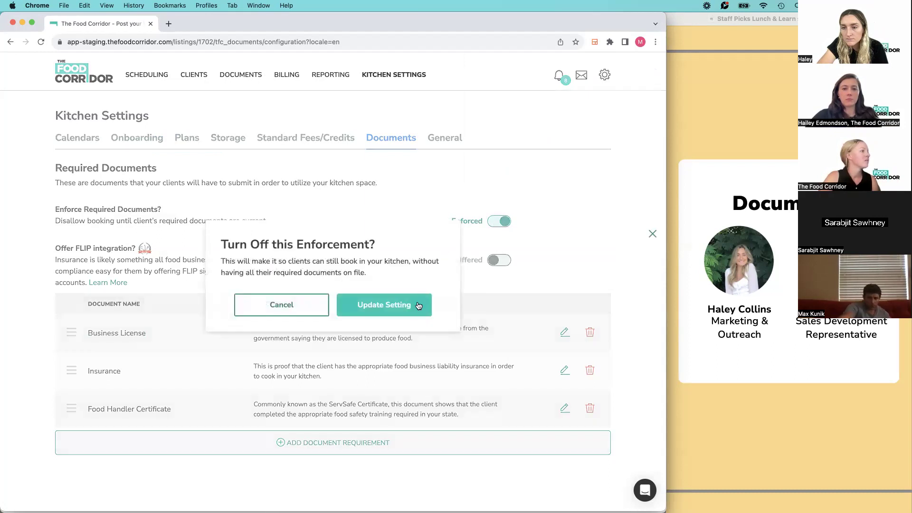
click(416, 306)
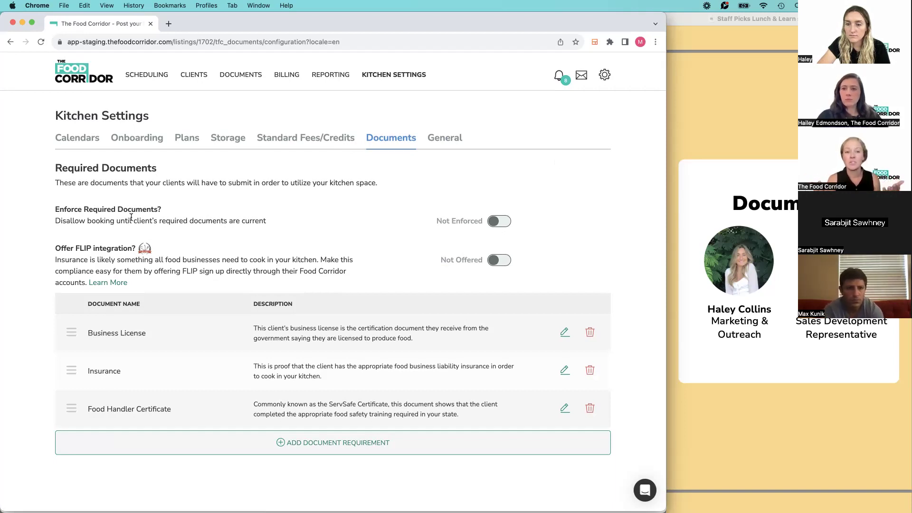
click(500, 222)
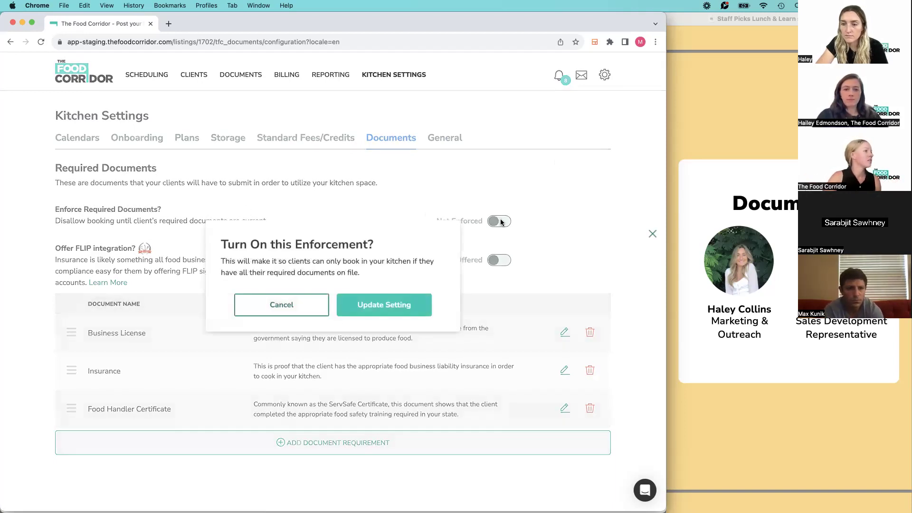
click(392, 306)
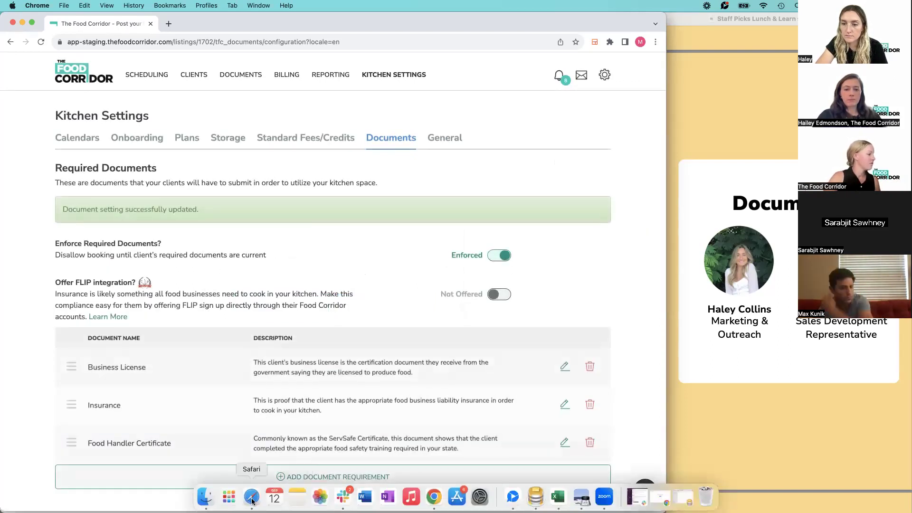
Switch to Safari and try to book about 2:30 to 4:00 AM on Saturday 9/16 in the client's calendar.
click(252, 498)
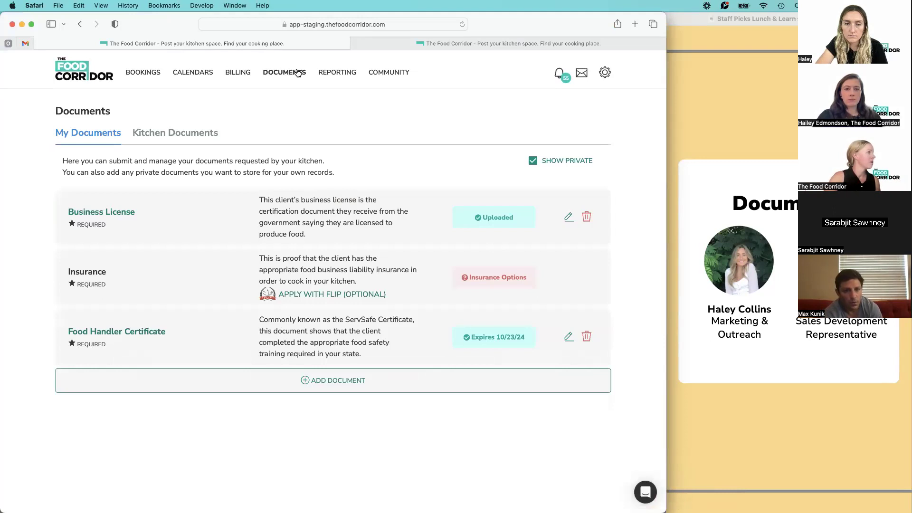
click(189, 72)
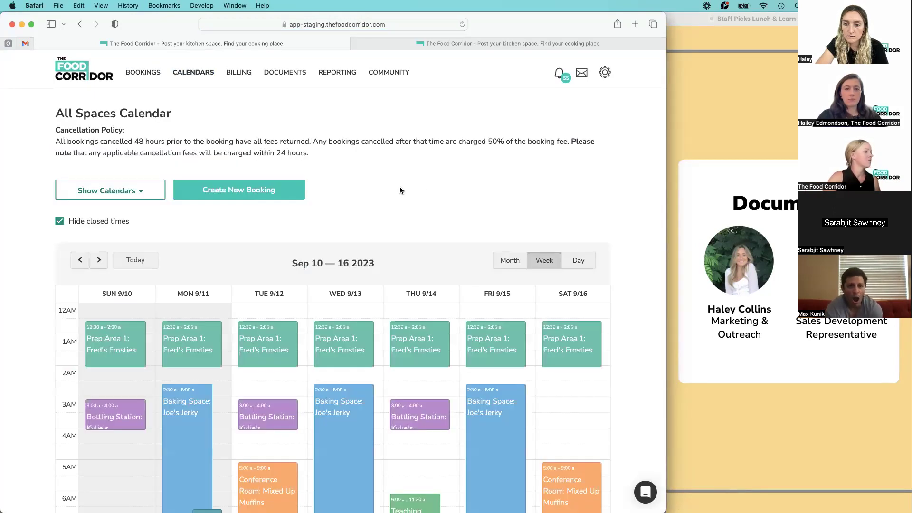
scroll(437, 209, down, 2)
drag(572, 307, 572, 333)
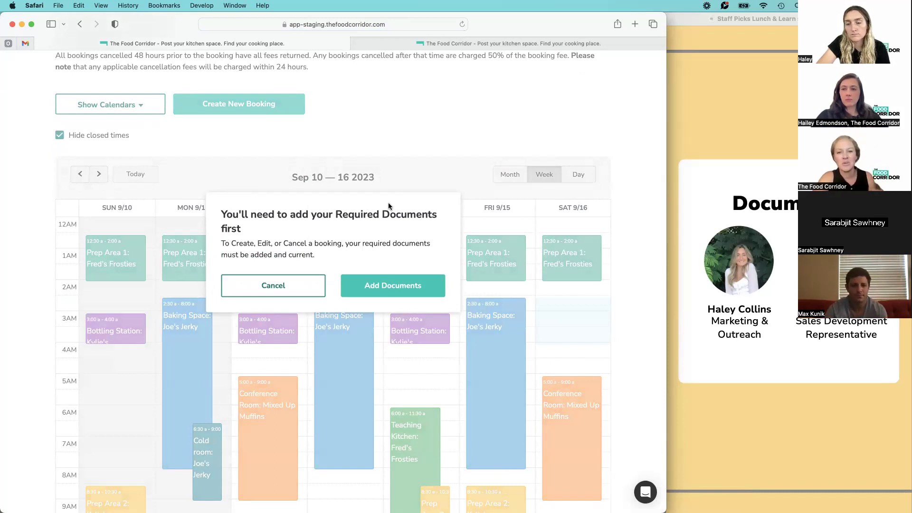
click(280, 287)
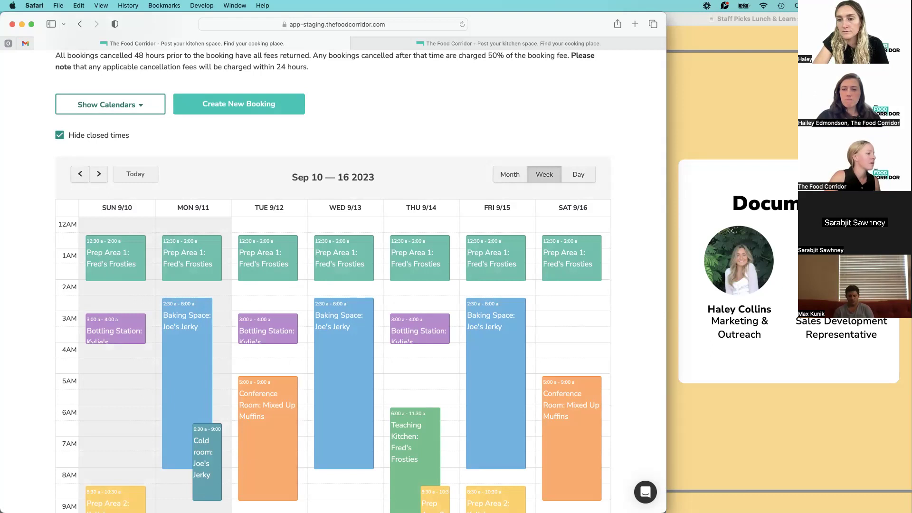
Compare the kitchen's document list in Chrome with the client's Kitchen Documents and My Documents pages in Safari.
click(434, 497)
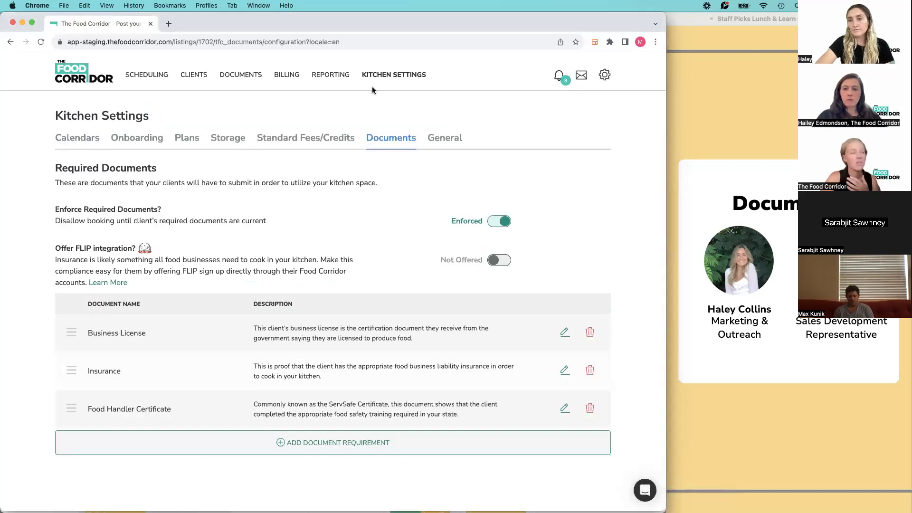
click(248, 77)
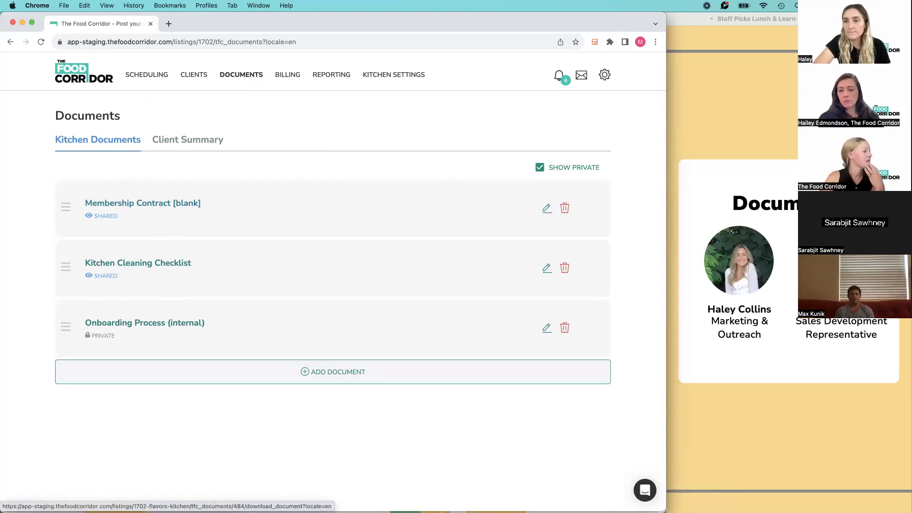
click(252, 497)
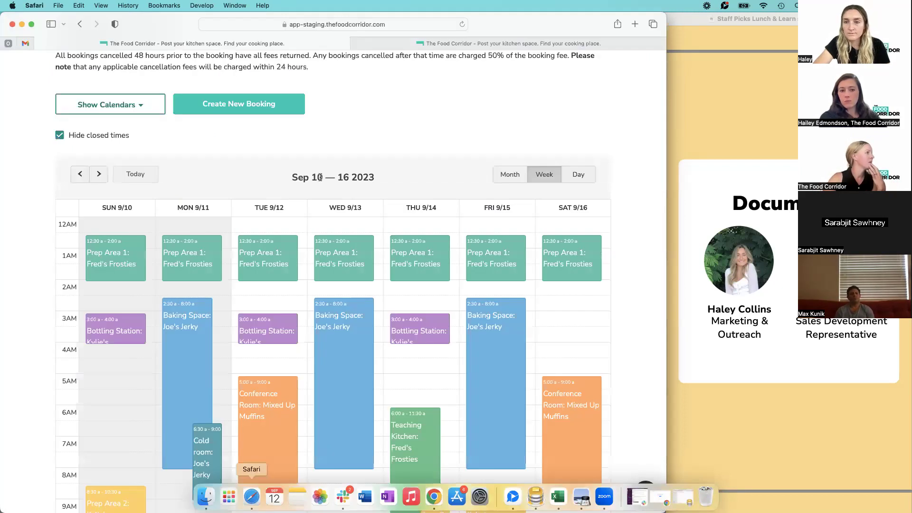
scroll(320, 177, up, 3)
click(295, 72)
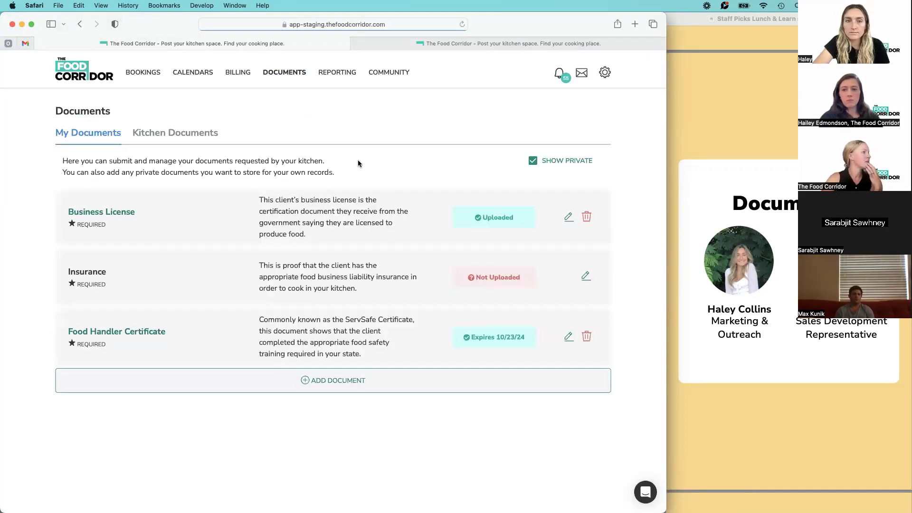
click(191, 135)
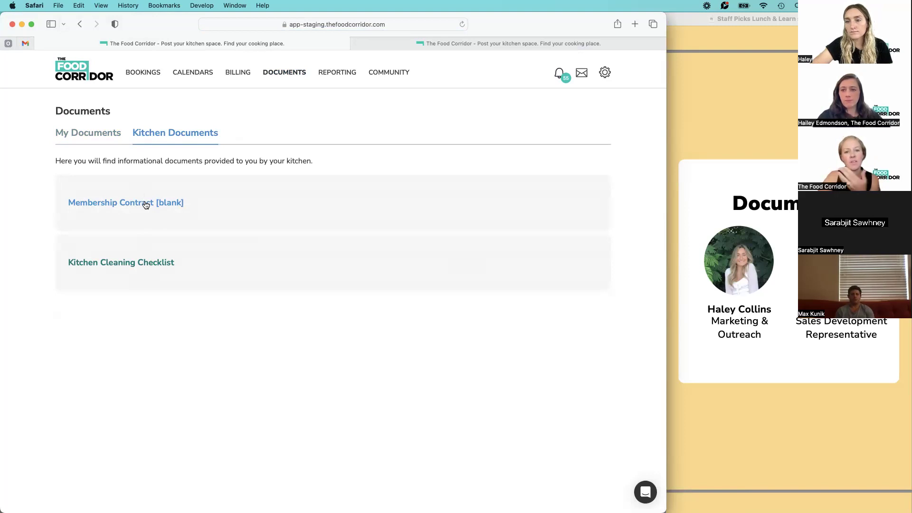
click(95, 134)
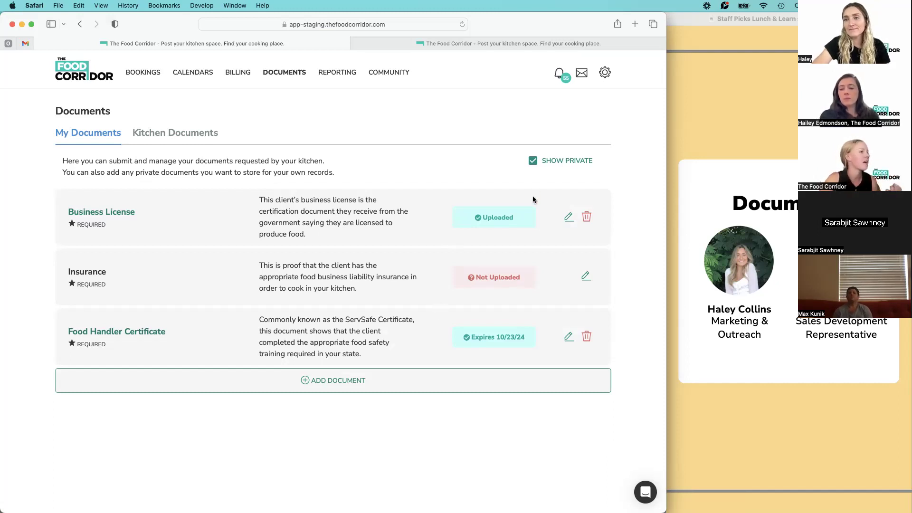
Switch to Chrome, hide the private documents in the kitchen's document list and show them again.
mouse_move(480, 499)
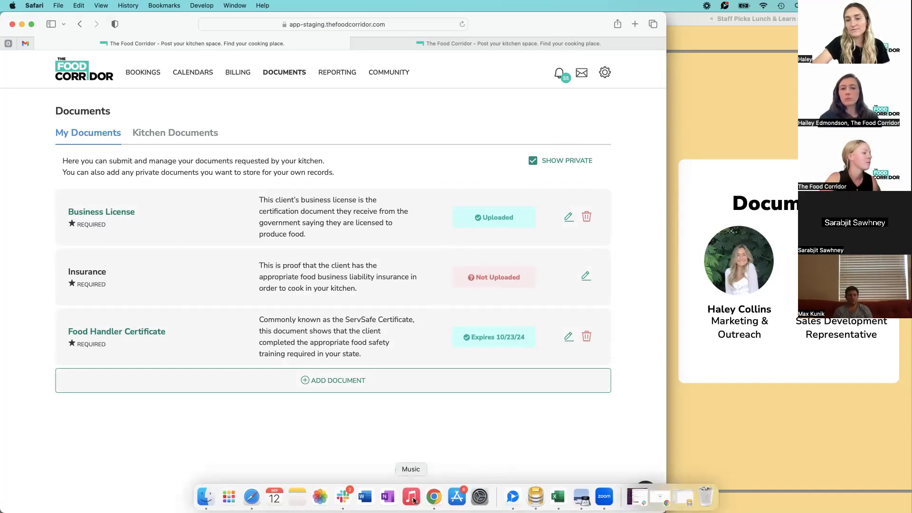
click(433, 497)
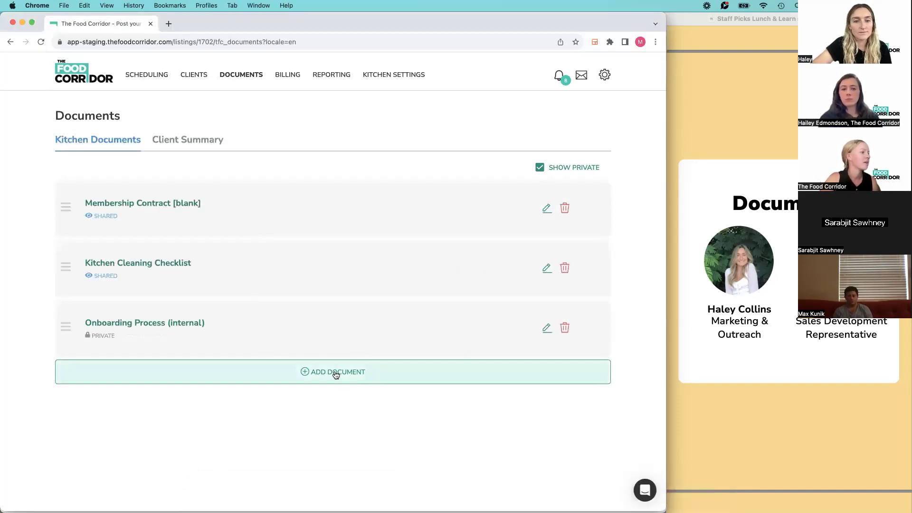
click(541, 169)
click(541, 168)
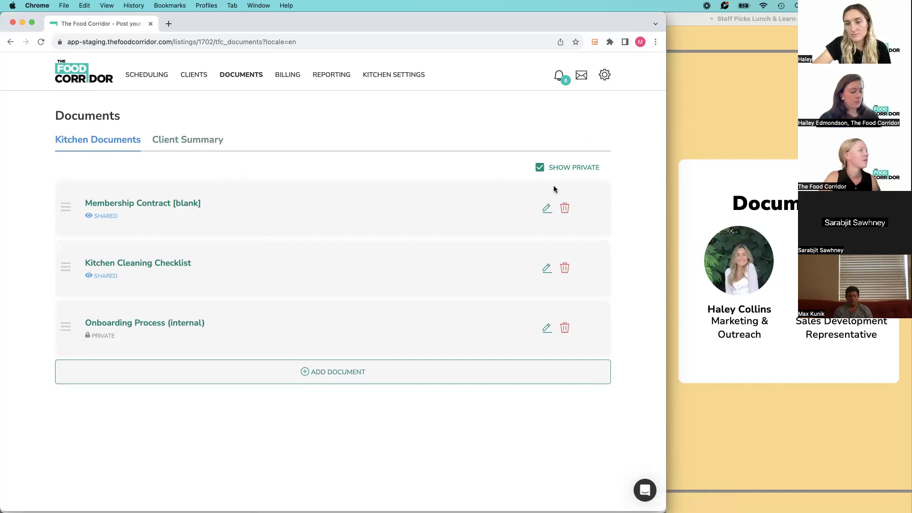
Move the presentation slides beside the browser forward to the FLIP Integration slide.
scroll(773, 233, down, 5)
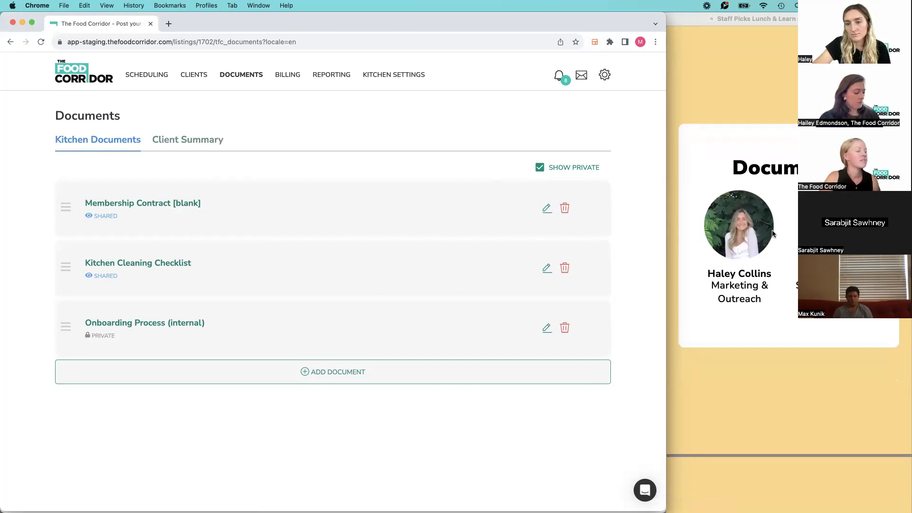
scroll(772, 233, down, 4)
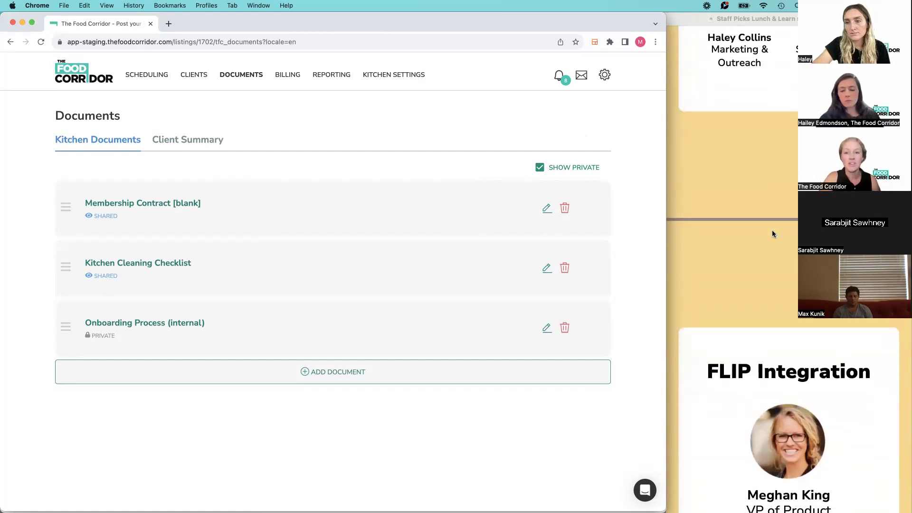
scroll(772, 233, down, 5)
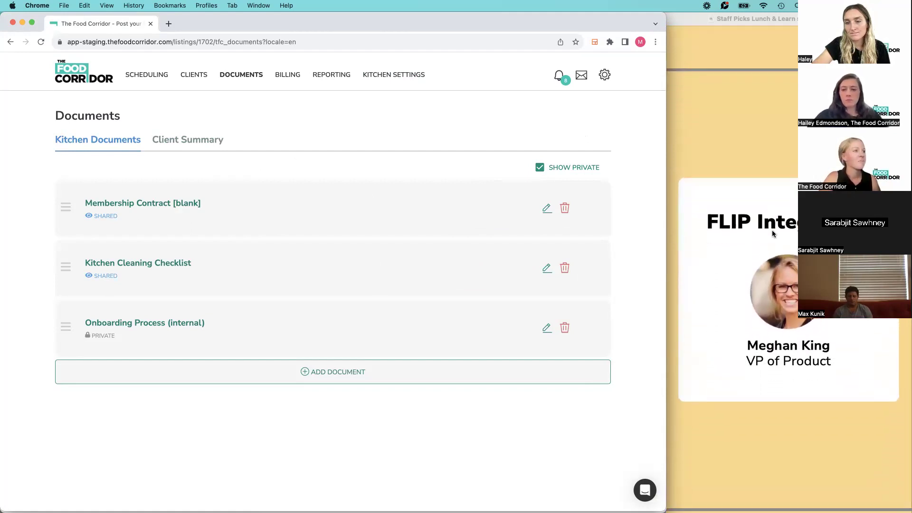
In the kitchen's document settings, accept the TFC terms in the FLIP sync offer and close the offer without choosing a document.
click(406, 75)
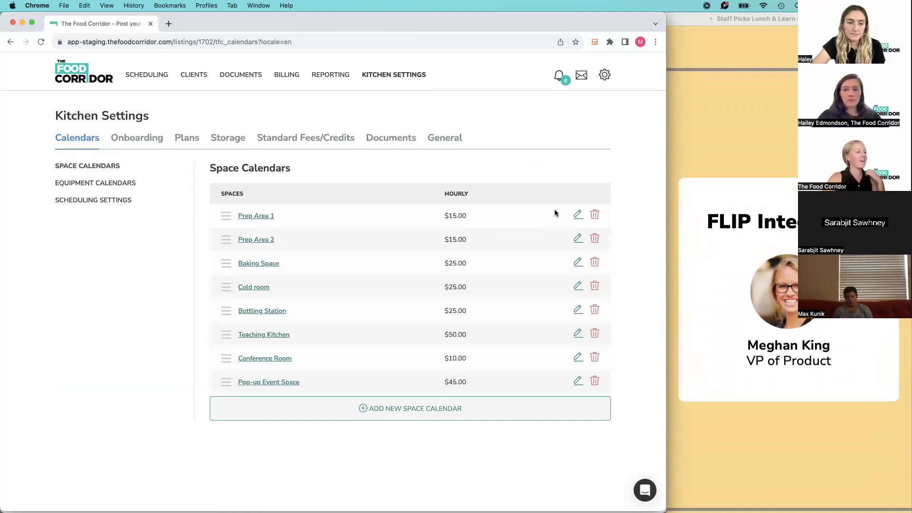
click(403, 134)
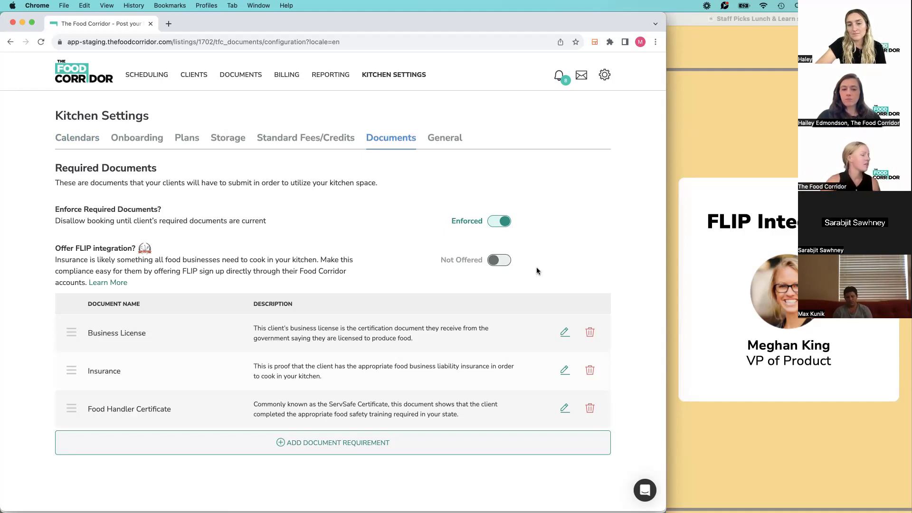
click(503, 261)
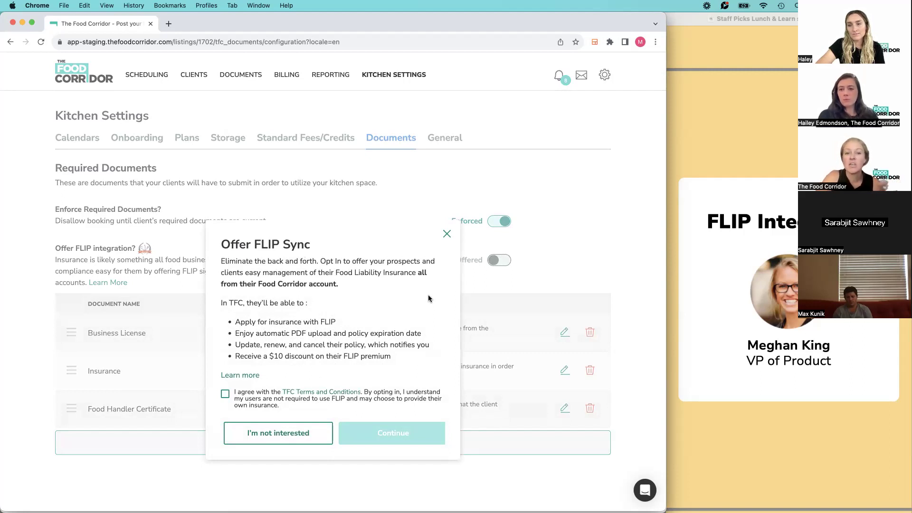
click(226, 394)
click(388, 430)
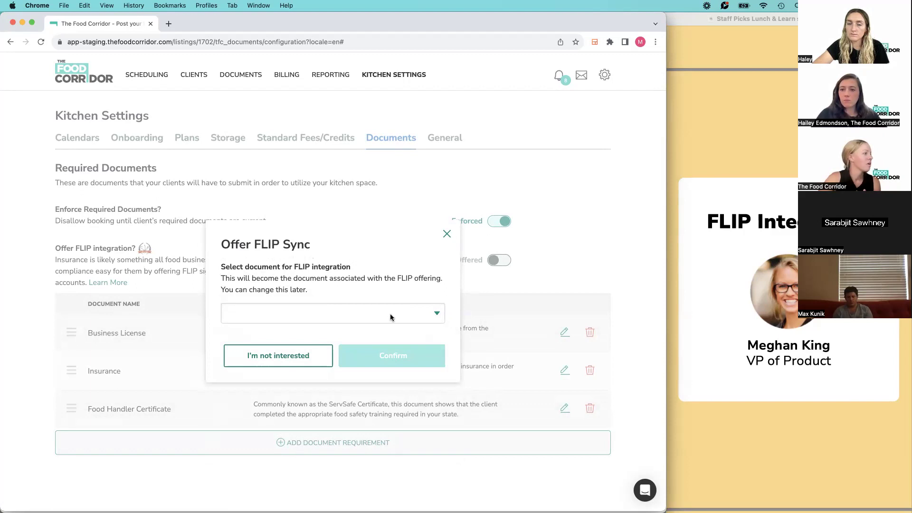
click(390, 314)
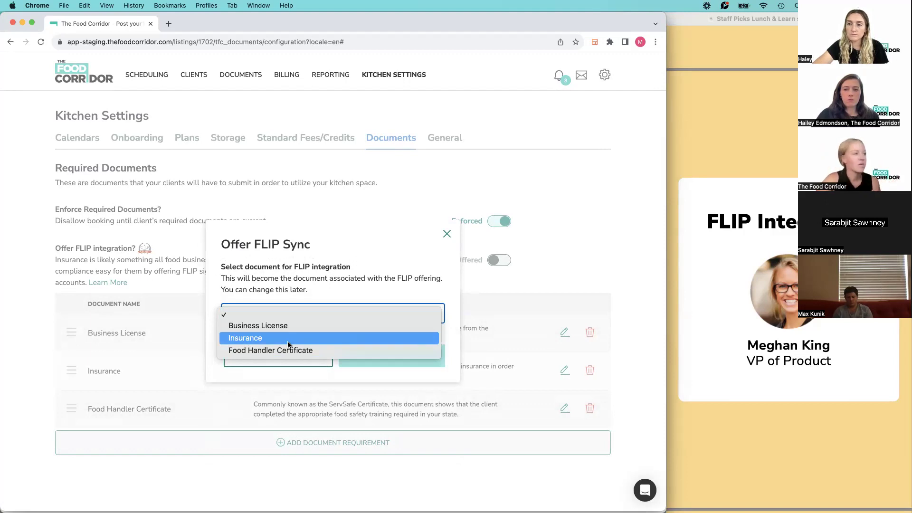
click(443, 235)
click(446, 234)
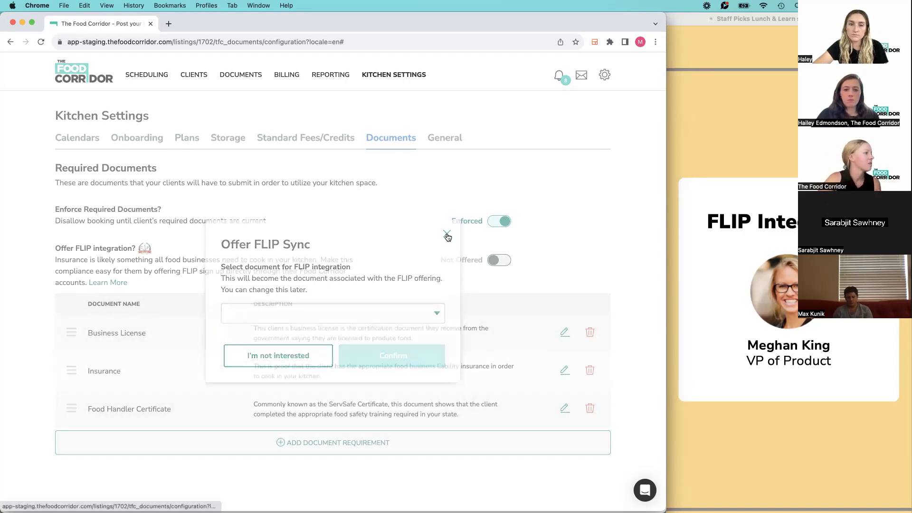
click(567, 445)
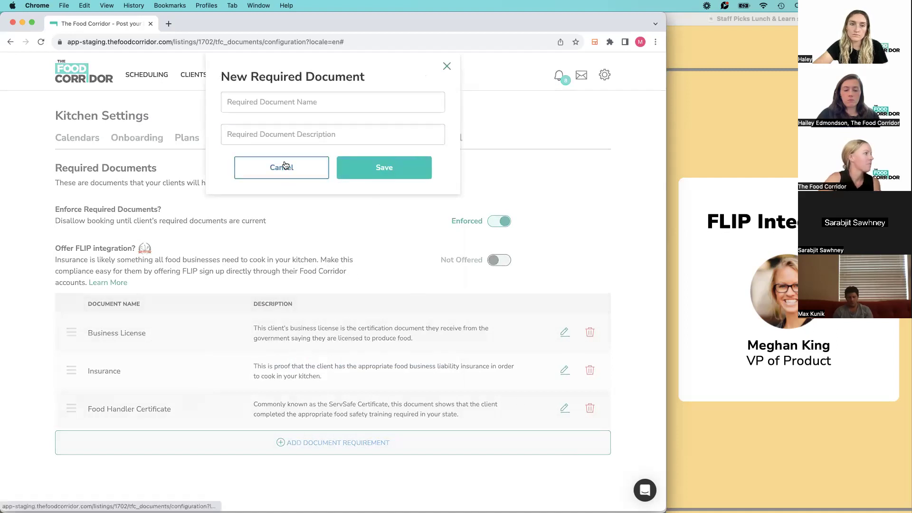
click(285, 166)
Offer the FLIP integration to clients, with Insurance as the associated required document.
click(505, 261)
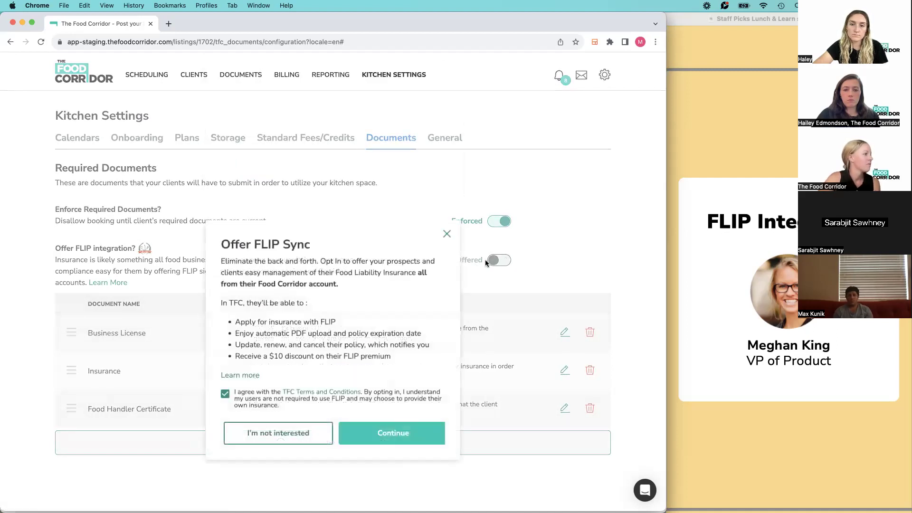
click(368, 427)
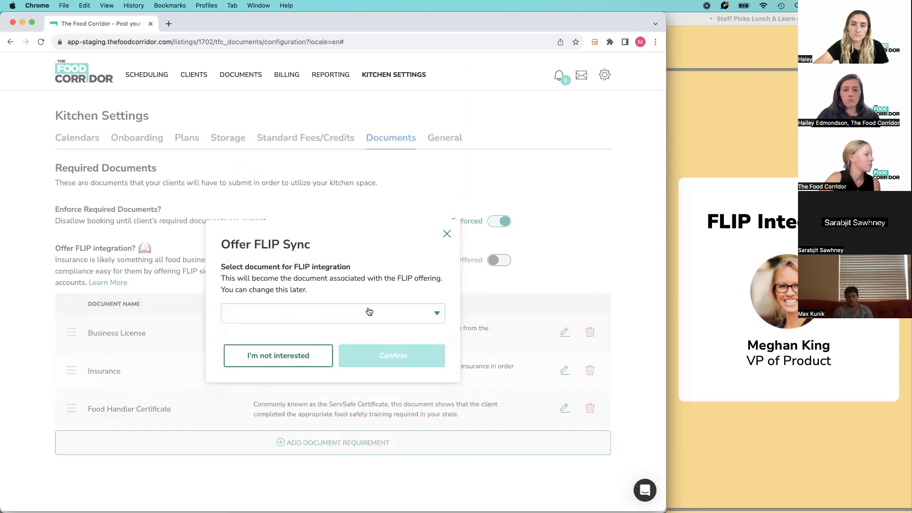
click(366, 312)
click(248, 338)
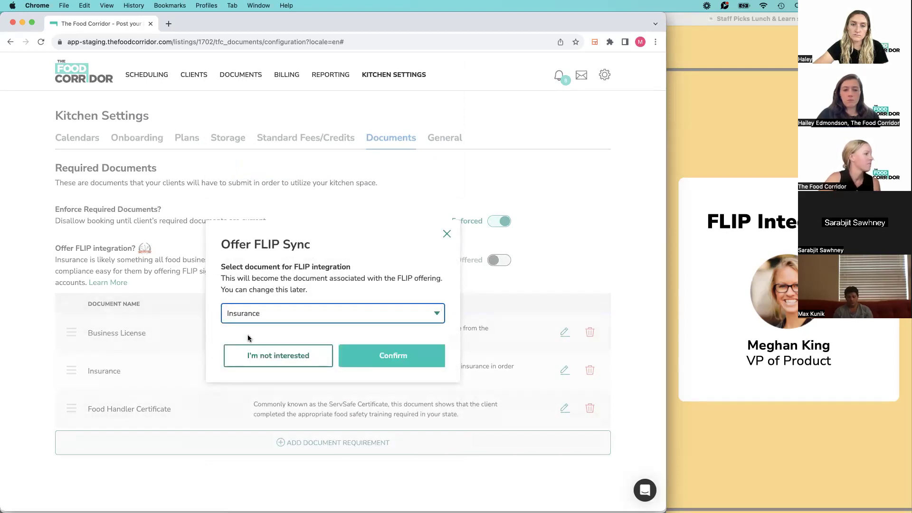
click(386, 358)
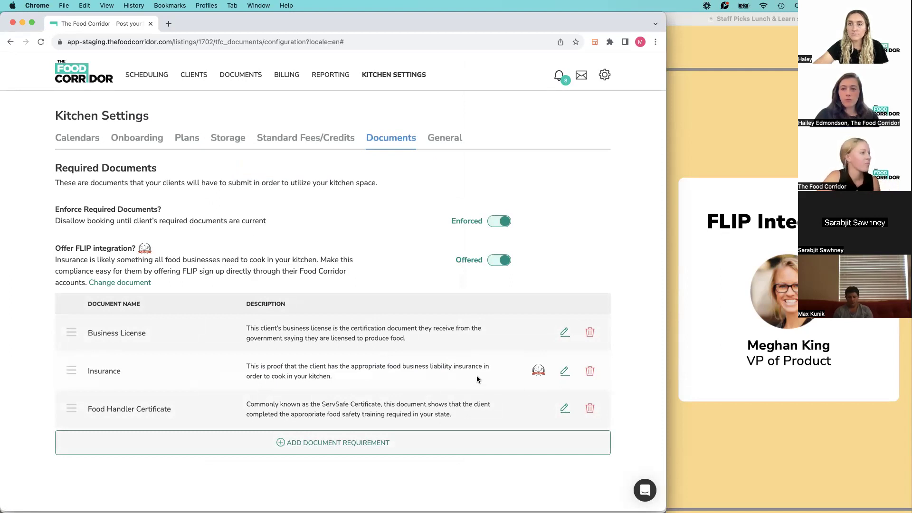
Switch to Safari, reload the client's My Documents page and view the options for adding insurance.
mouse_move(297, 497)
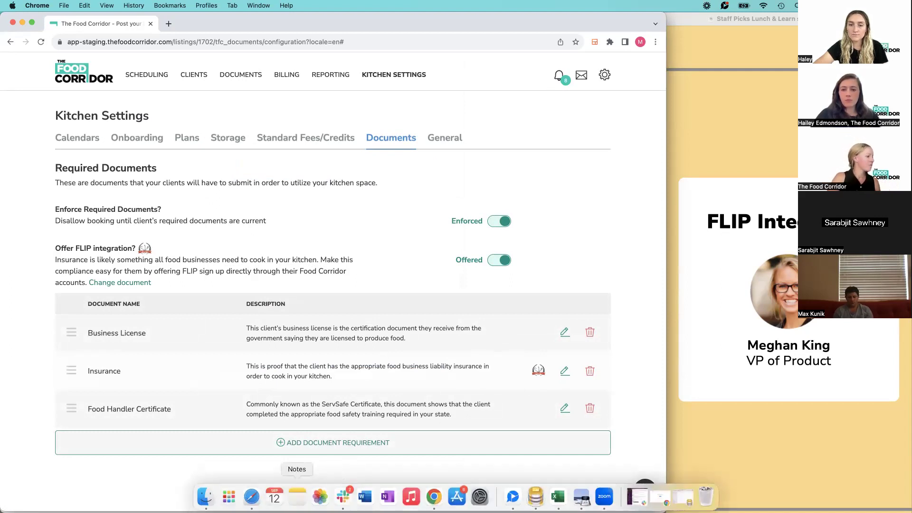
click(252, 497)
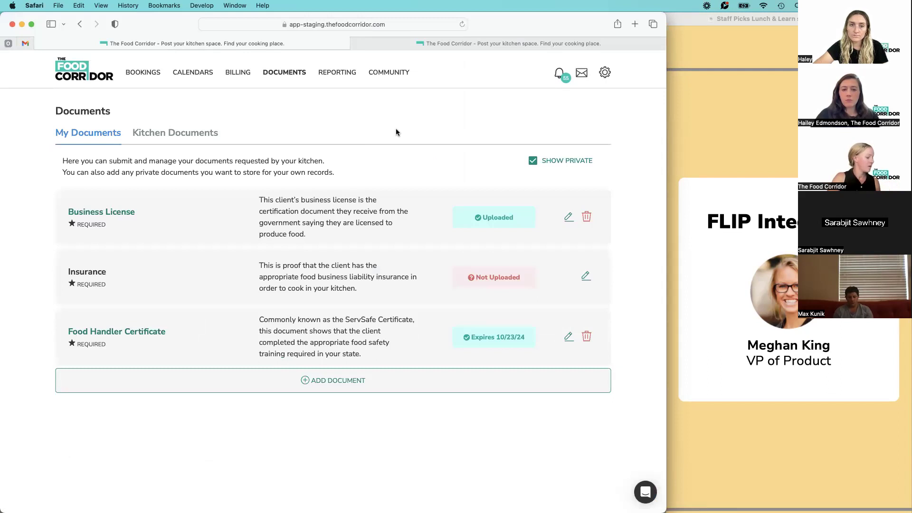
key(super+r)
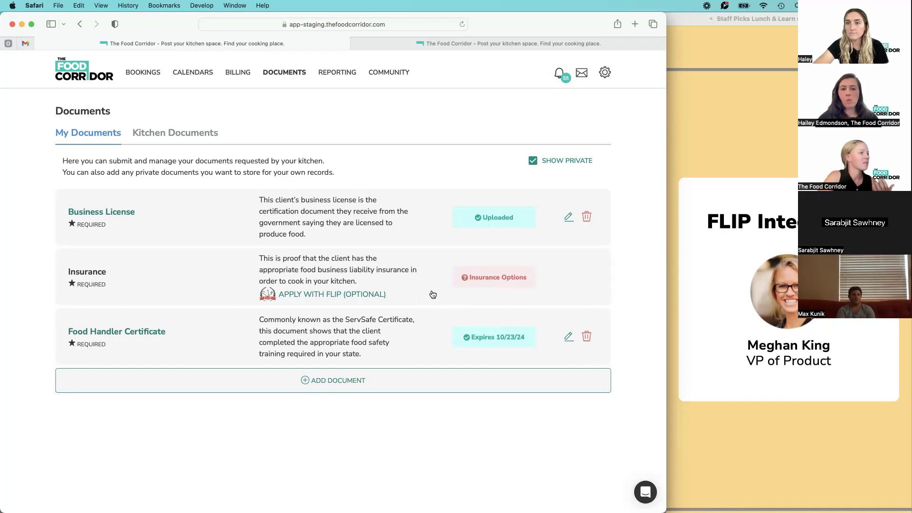
click(488, 280)
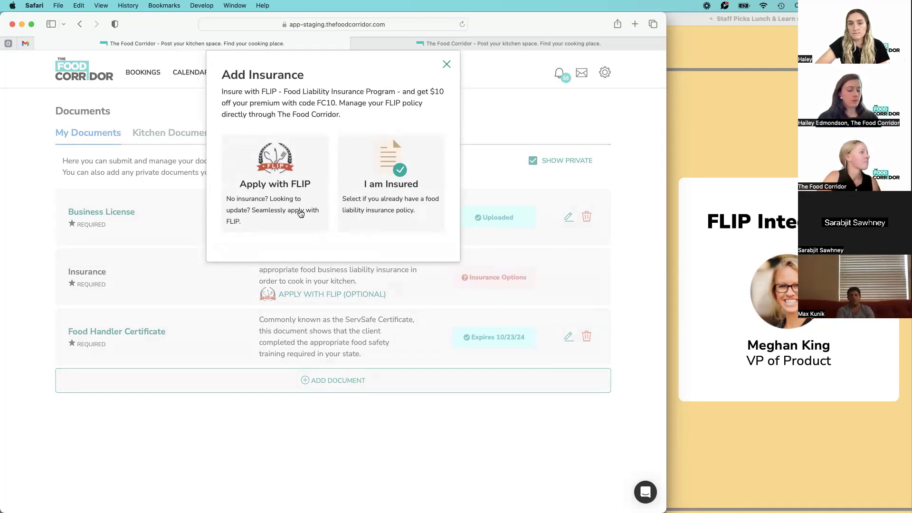
click(446, 65)
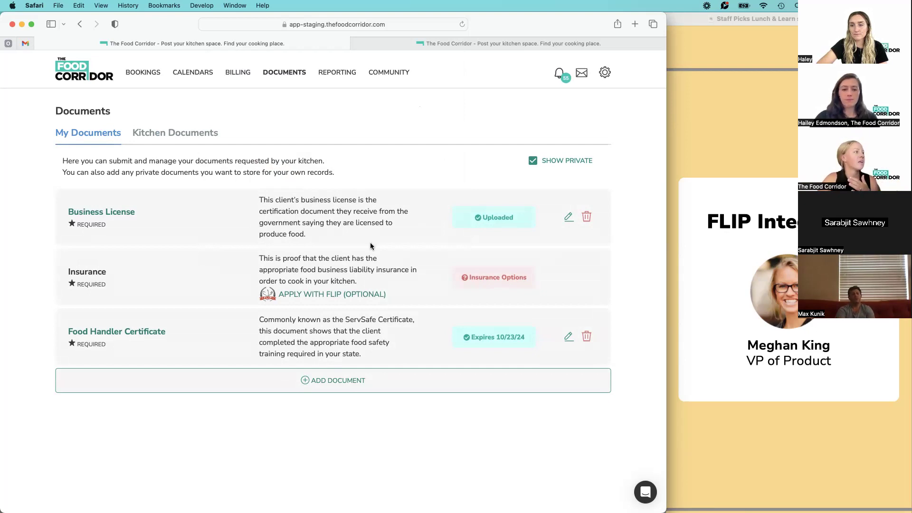
Reopen the client's insurance options, highlight the discount code FC10 and close the dialog.
click(476, 278)
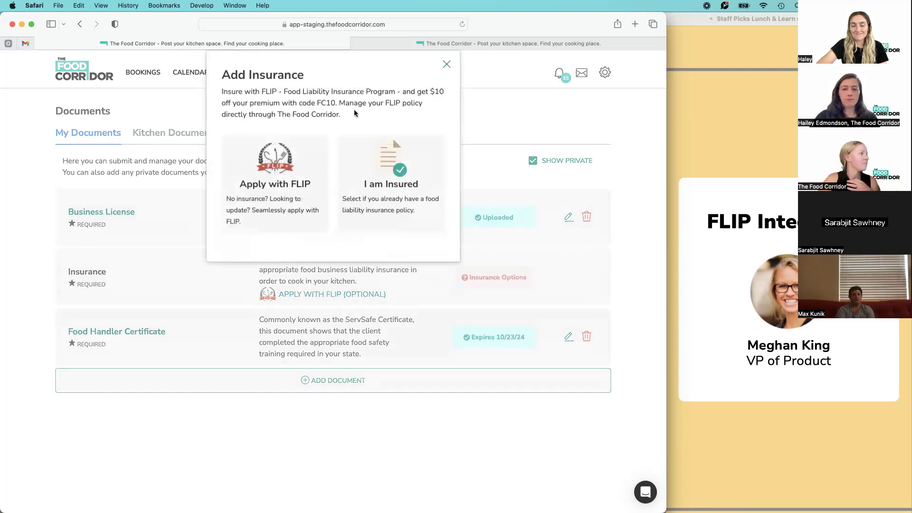
drag(335, 103, 318, 103)
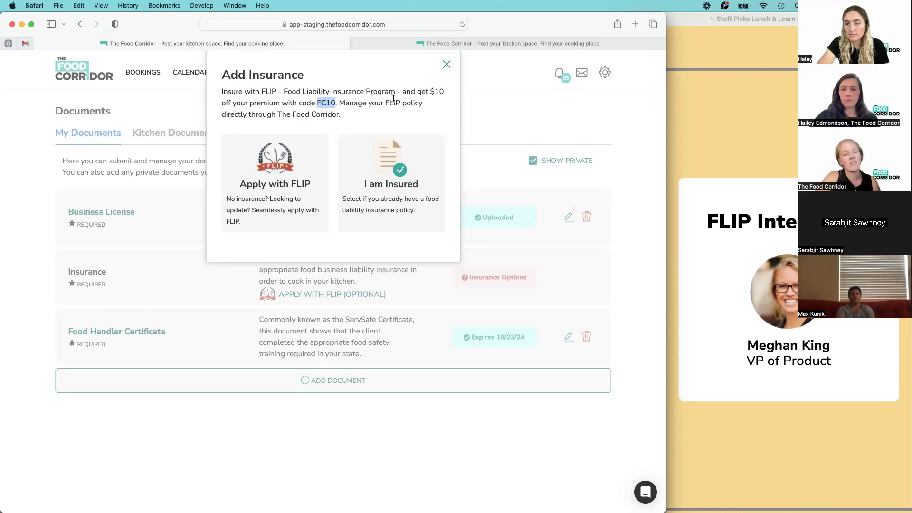
click(447, 65)
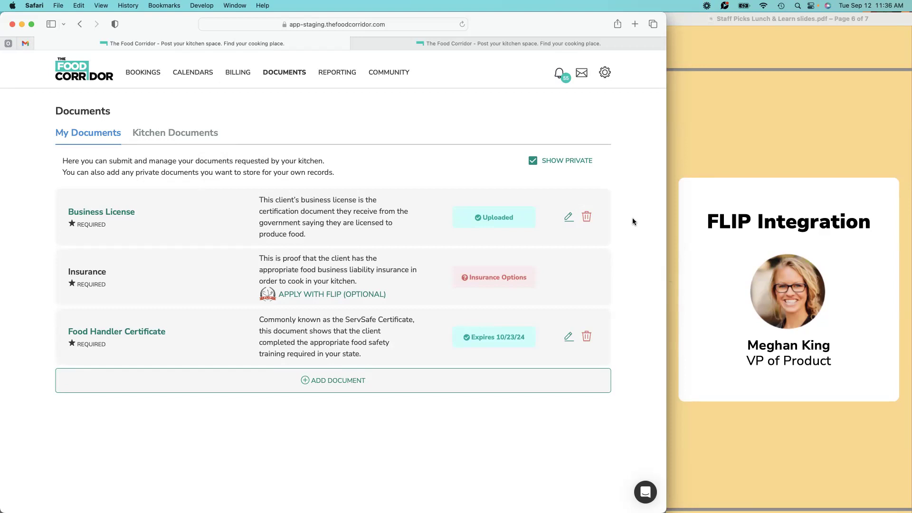
Open thekitchendoor.com in a new tab and browse its Resources page for the food business offers.
click(635, 24)
text(thekitchendoor.com)
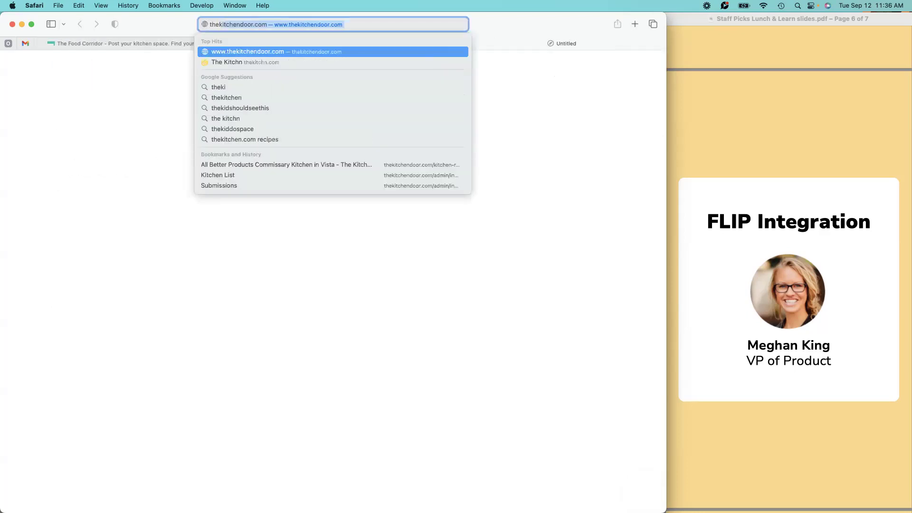
key(Return)
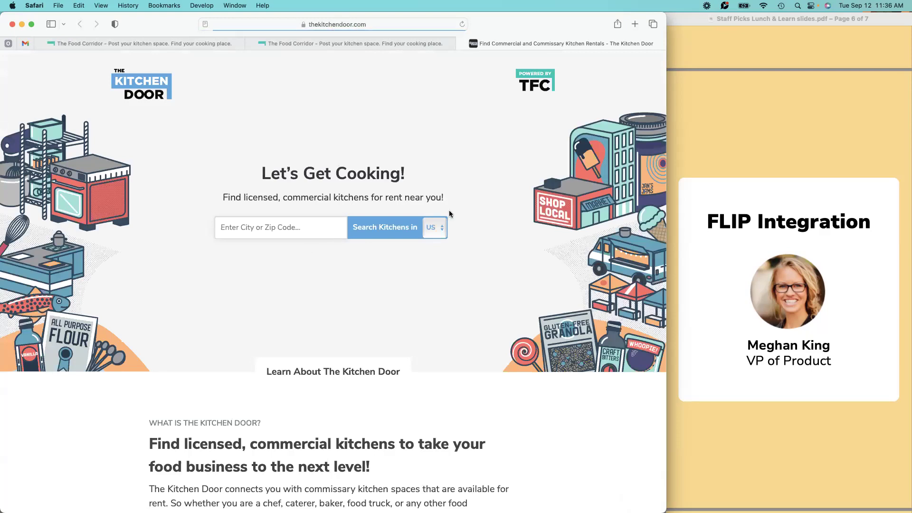
scroll(433, 253, down, 10)
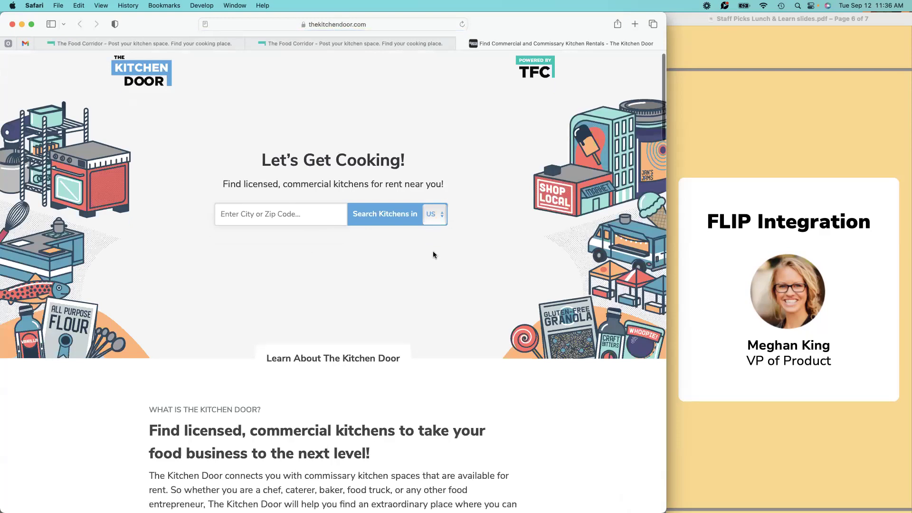
scroll(432, 253, down, 14)
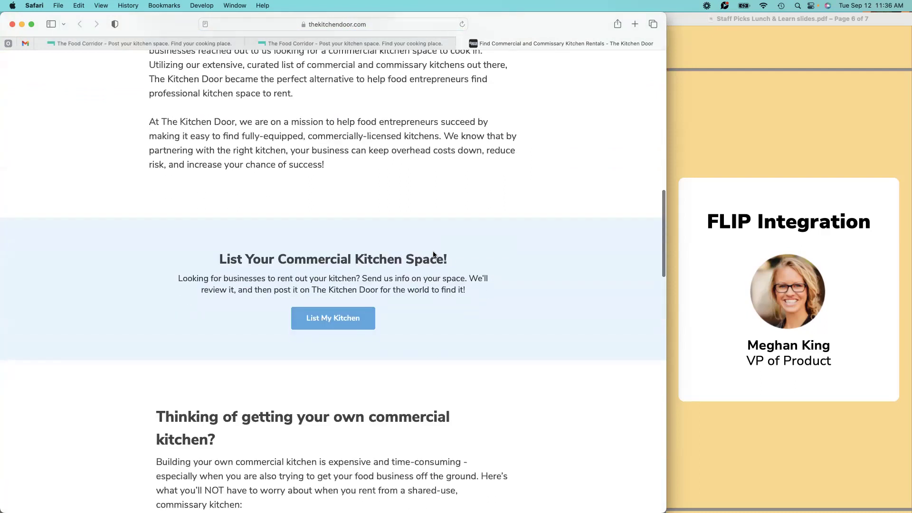
scroll(406, 250, down, 18)
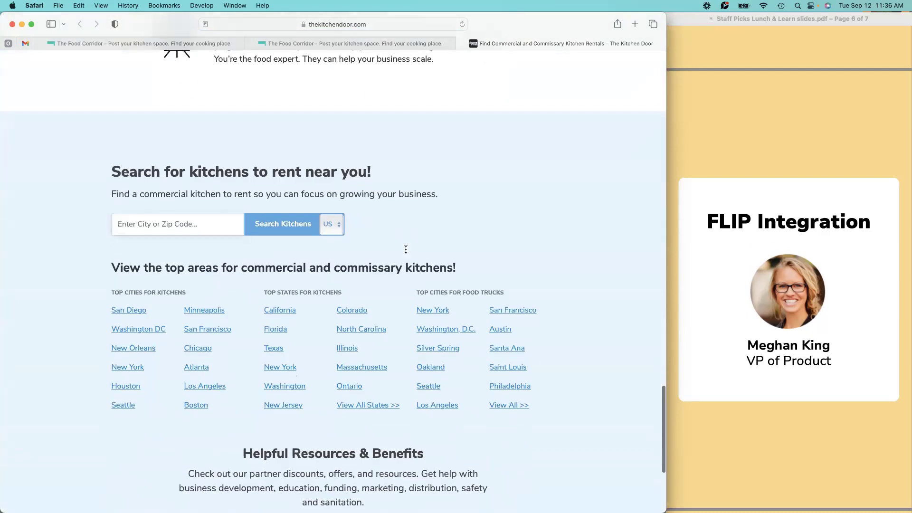
click(329, 483)
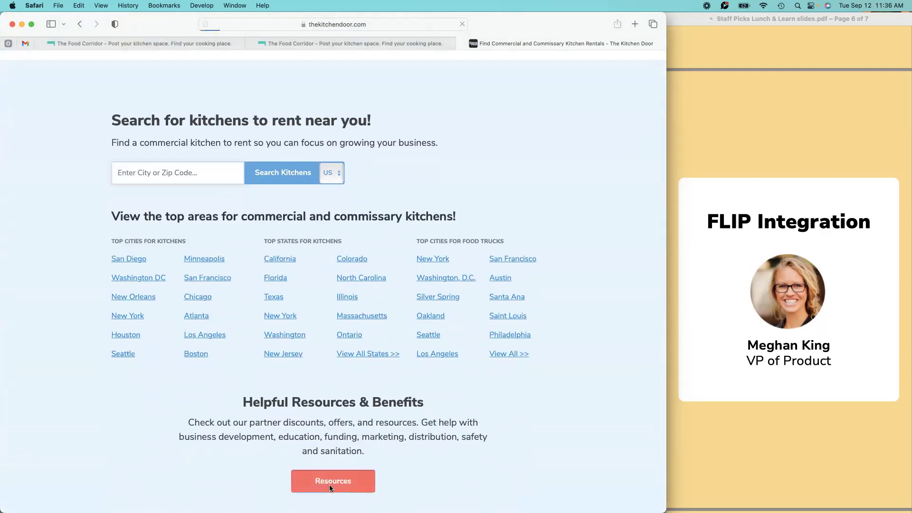
scroll(235, 304, down, 2)
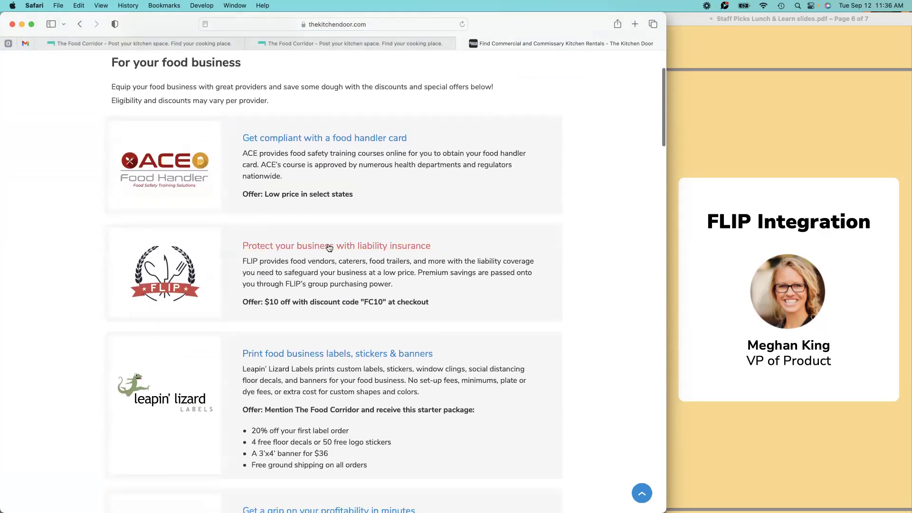
Open the FLIP liability insurance offer, examine its coverage details and limits, and minimize the live chat.
click(352, 245)
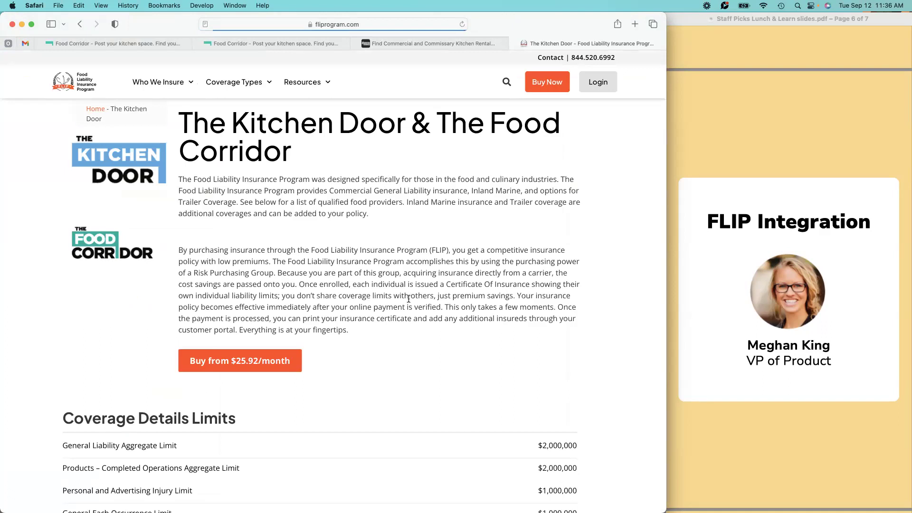
click(374, 28)
click(523, 206)
scroll(492, 285, down, 5)
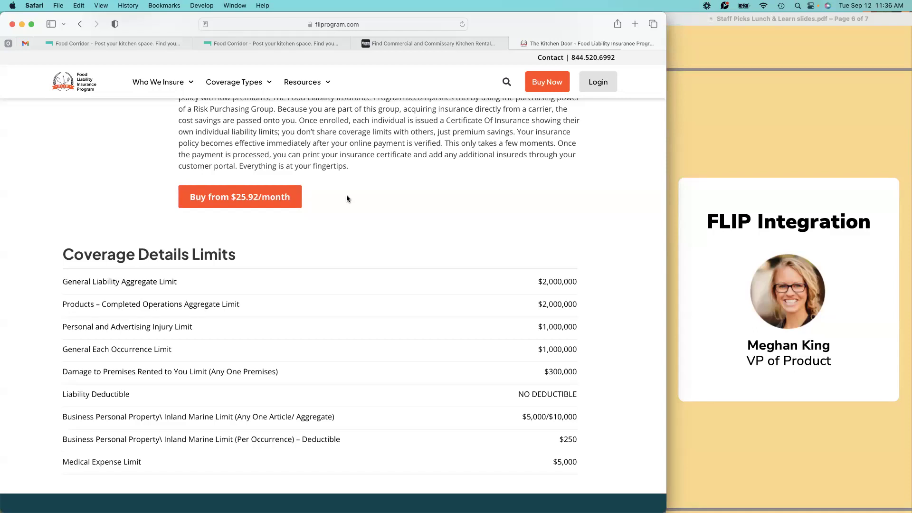
scroll(347, 199, down, 3)
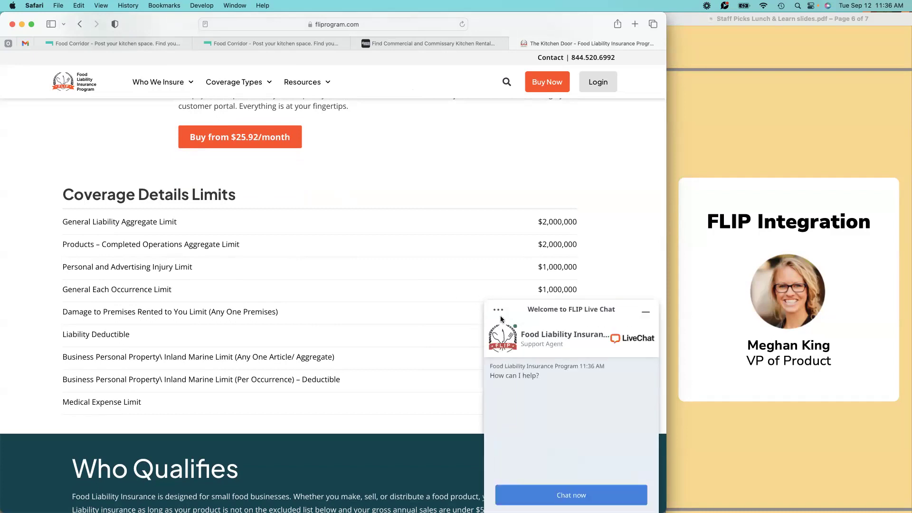
click(646, 312)
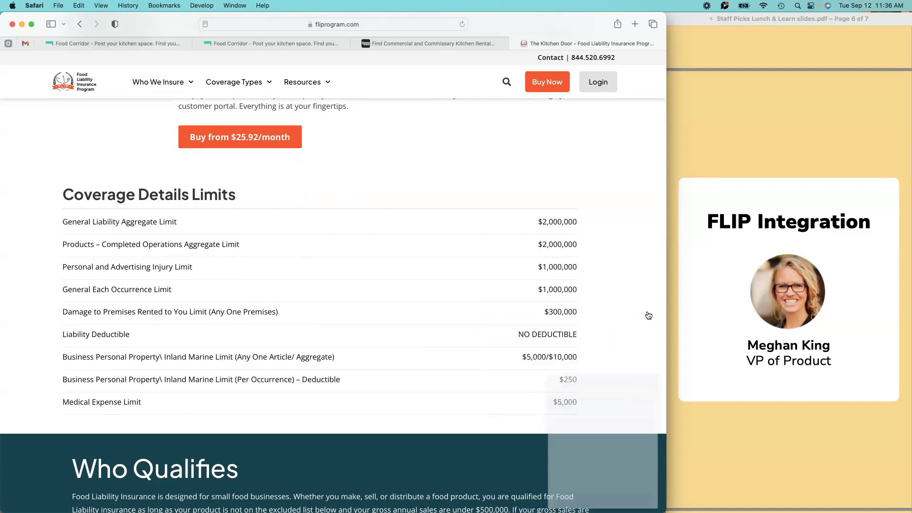
Return to the second Food Corridor tab and open the client's documents.
click(292, 44)
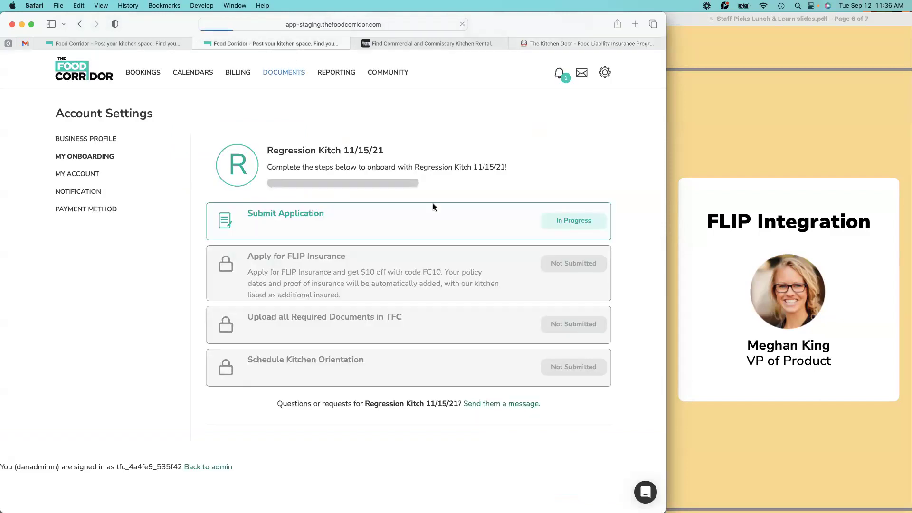
click(285, 75)
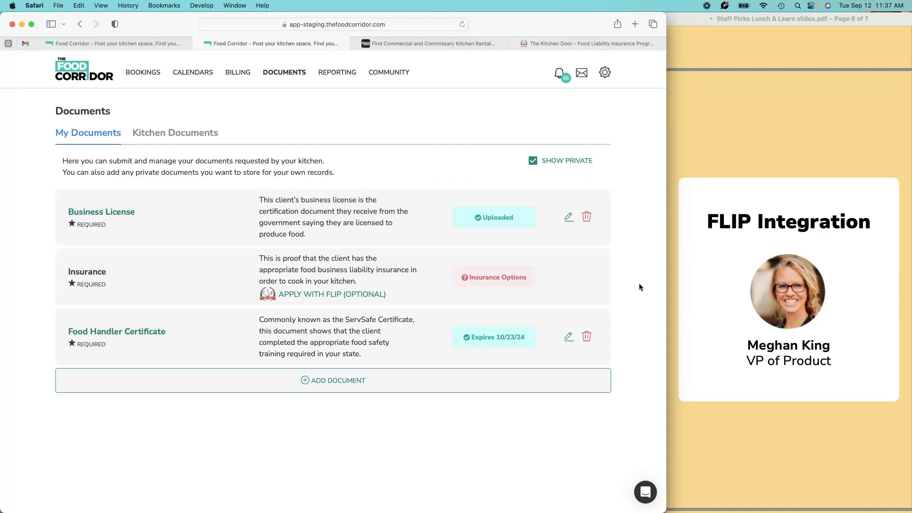
Switch to Google Chrome and open the billing statement of the client Fred's Frosties.
mouse_move(457, 499)
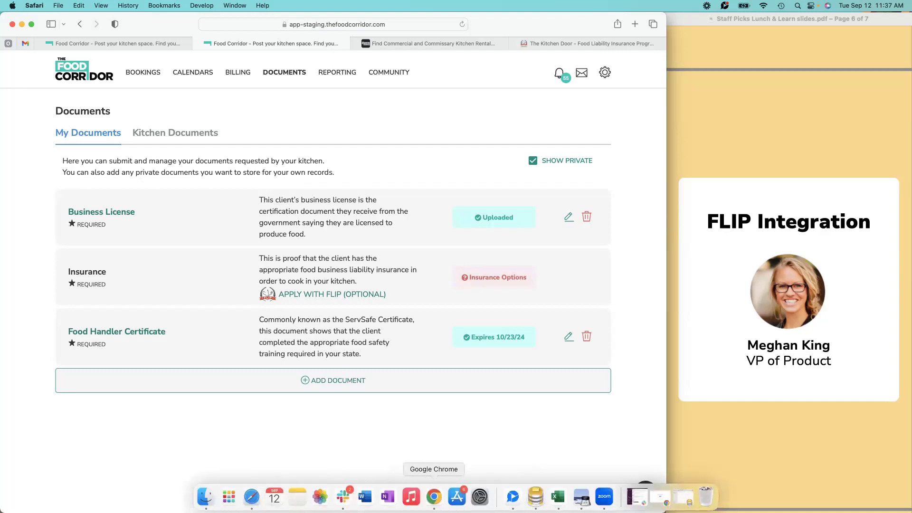
click(434, 497)
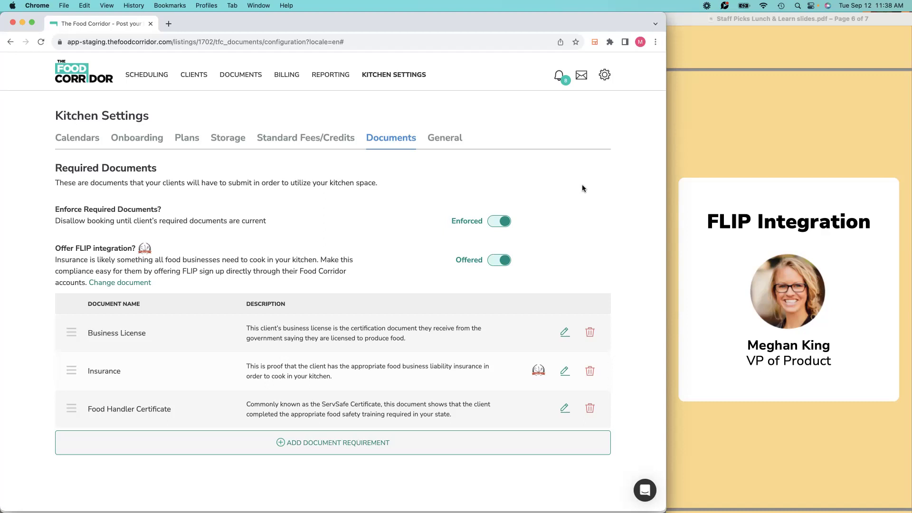
click(192, 76)
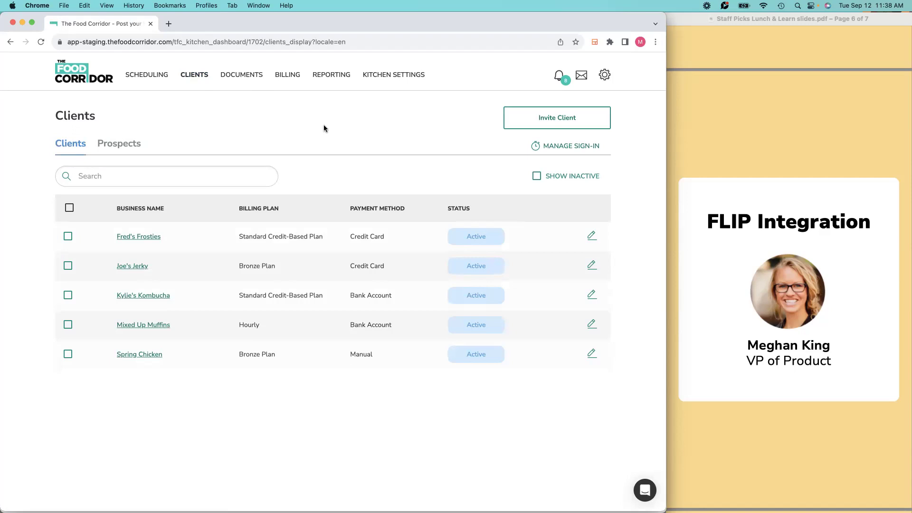
click(140, 238)
click(137, 175)
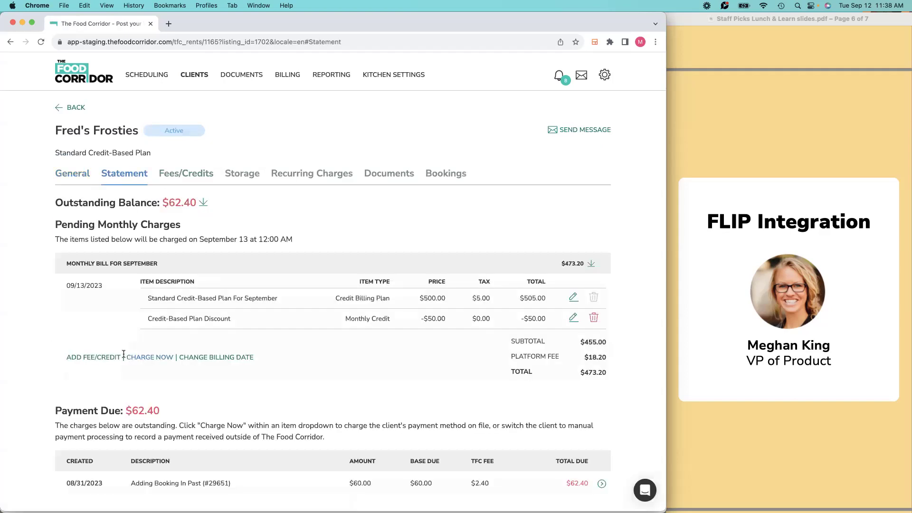
Show the selectable dates for changing the September bill's billing date, then cancel without choosing a new date.
click(220, 357)
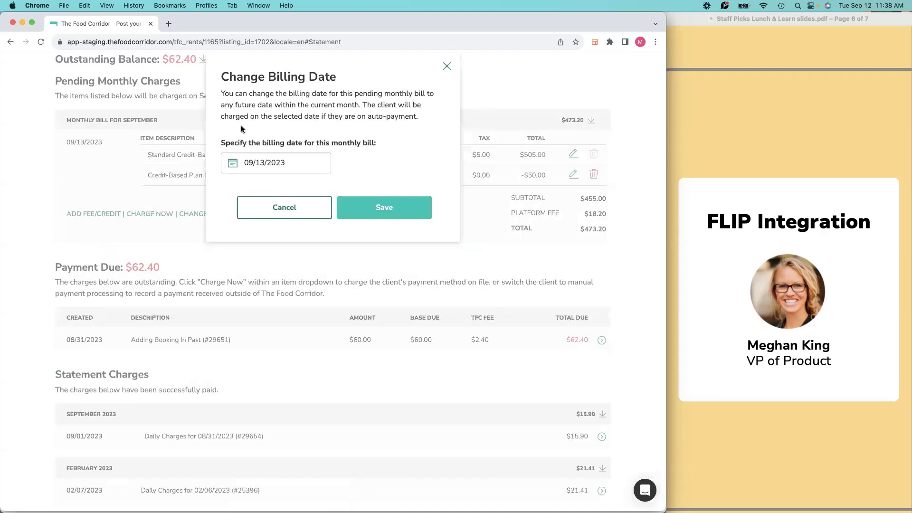
click(232, 163)
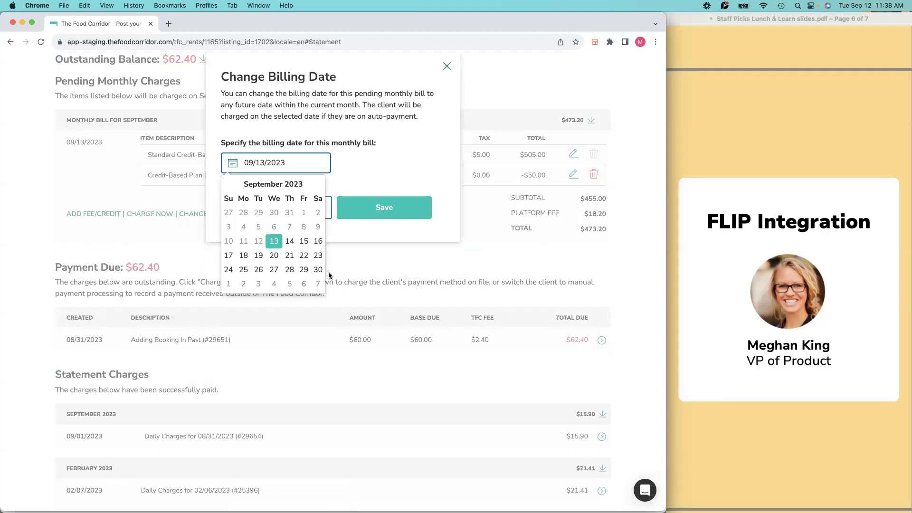
click(387, 168)
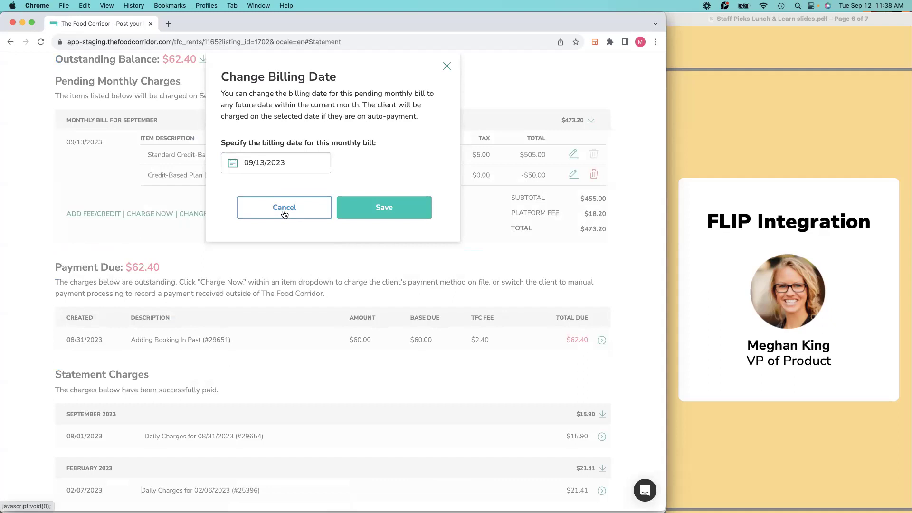
click(284, 214)
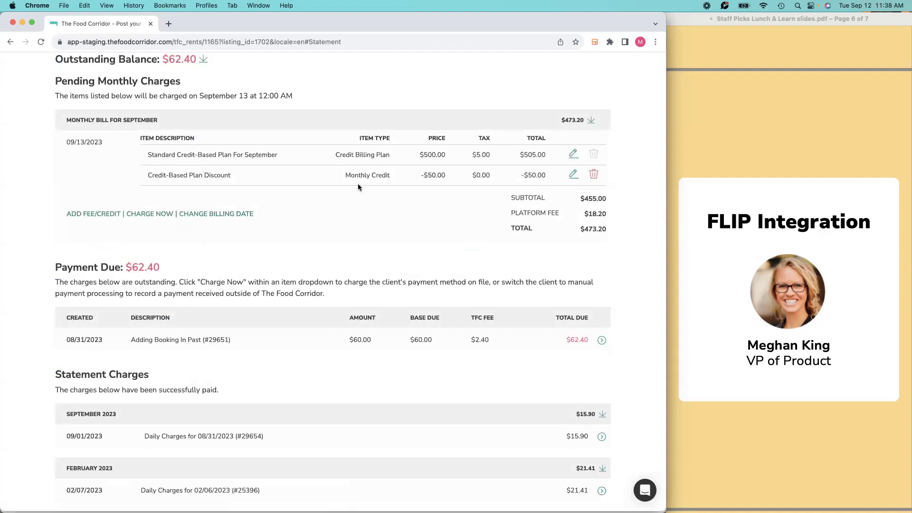
scroll(484, 93, up, 3)
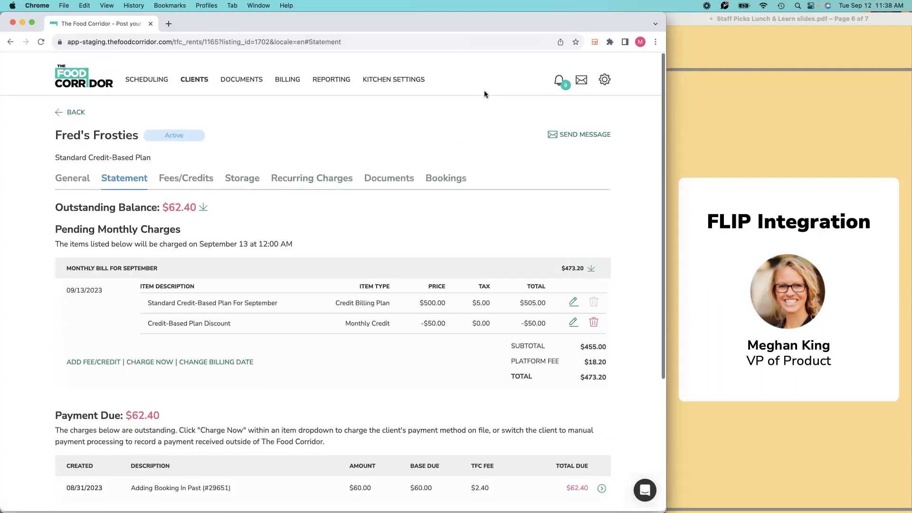
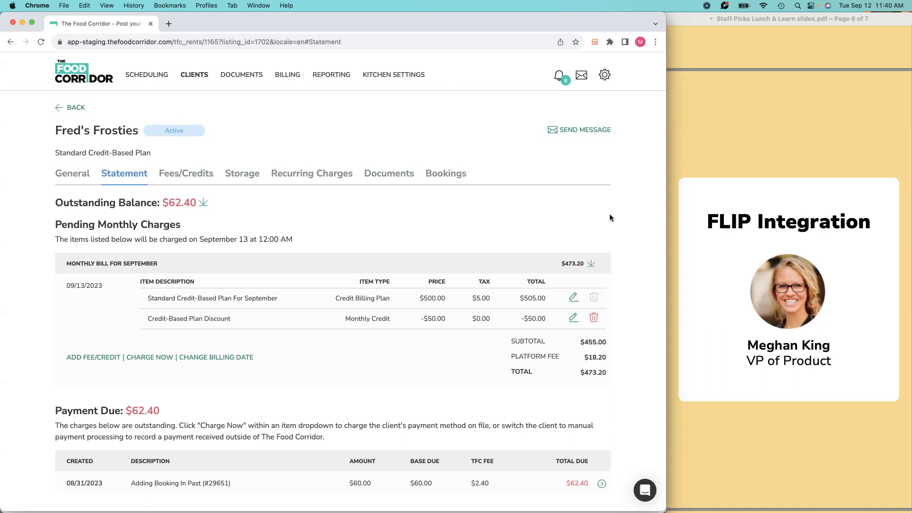
From the client list, open plan management for Mixed Up Muffins and view its custom hourly rate options.
click(199, 77)
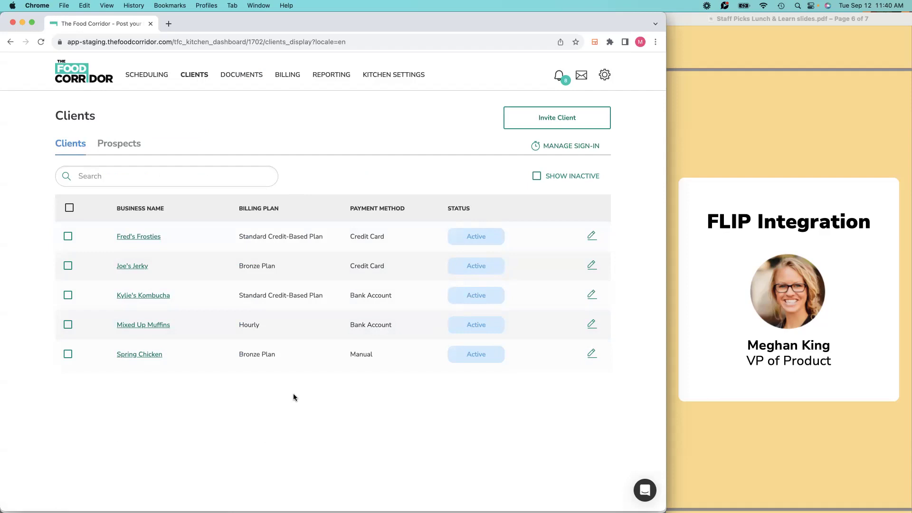
mouse_move(242, 335)
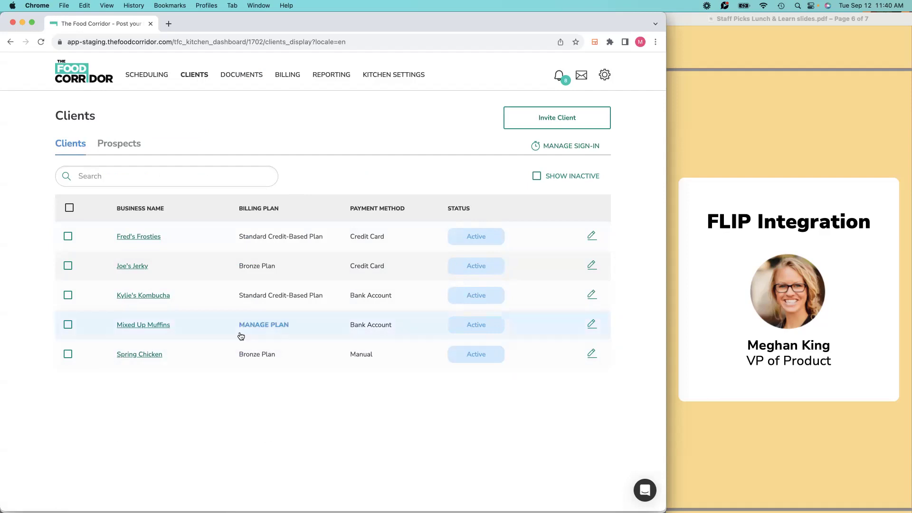
click(265, 328)
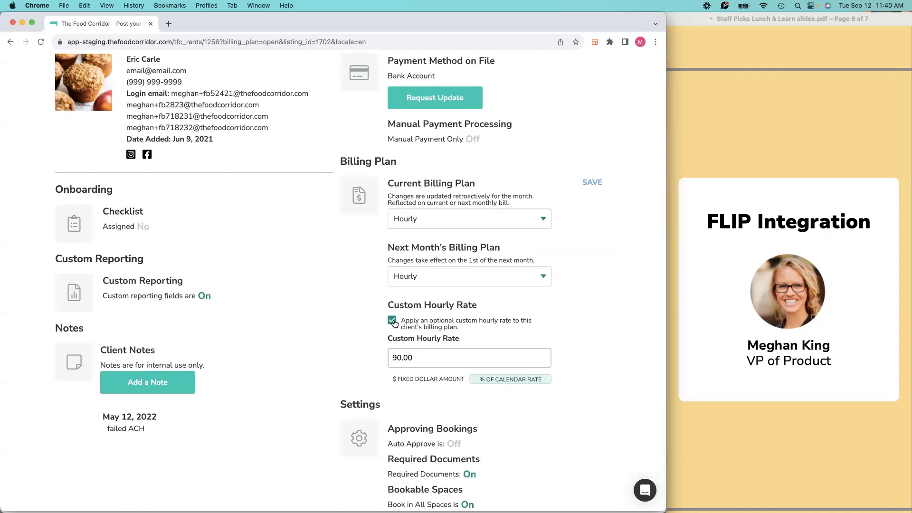
scroll(437, 324, up, 5)
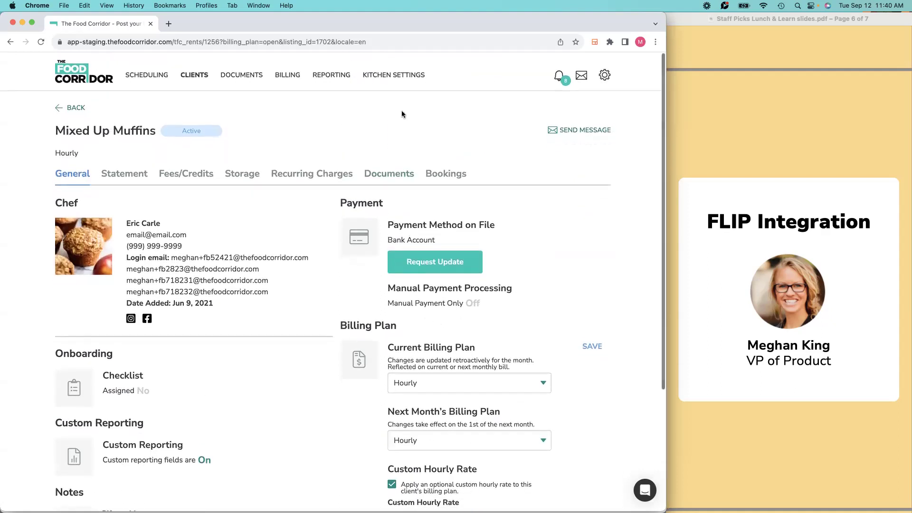
Review the kitchen's billing plans, open a blank time-based plan form to examine its overage tiers, and cancel it.
click(408, 78)
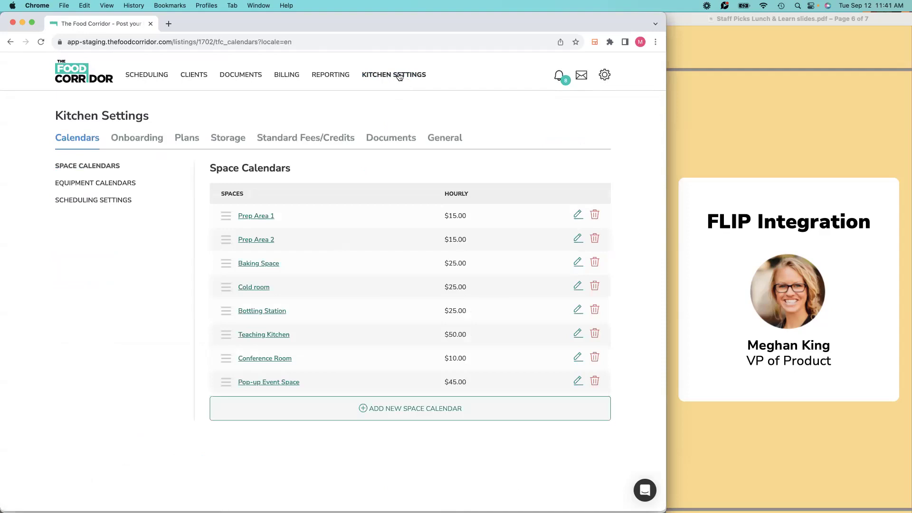
click(187, 144)
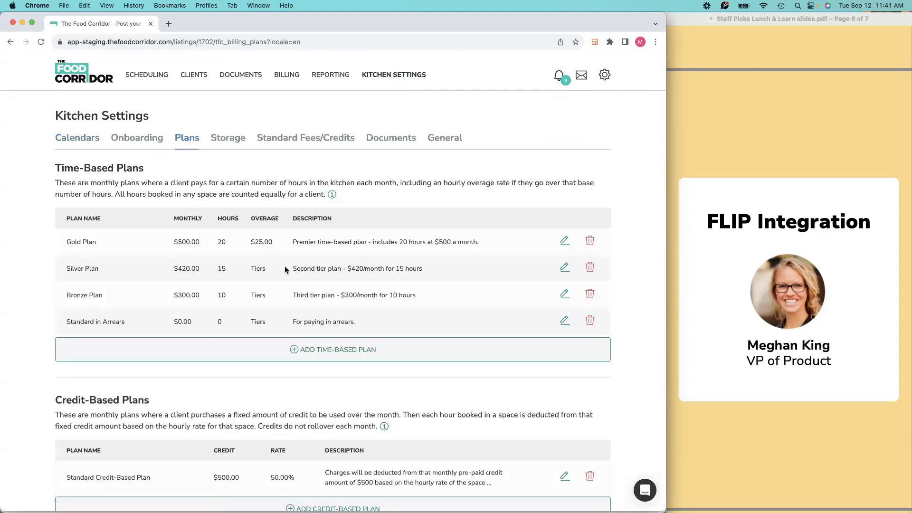
scroll(287, 271, down, 1)
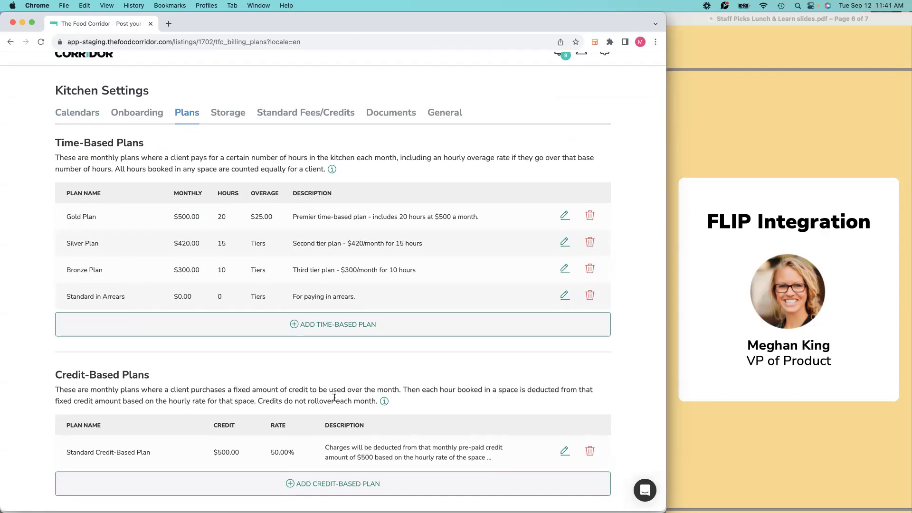
click(396, 326)
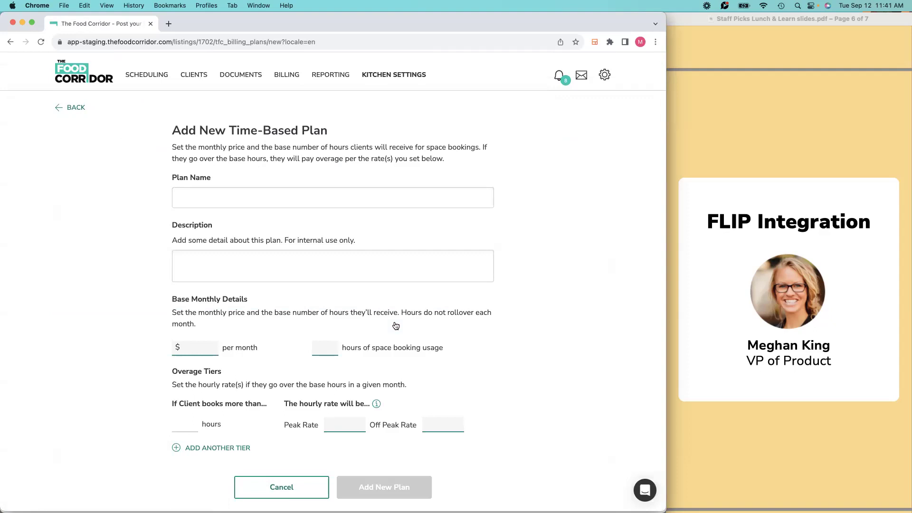
scroll(404, 295, down, 1)
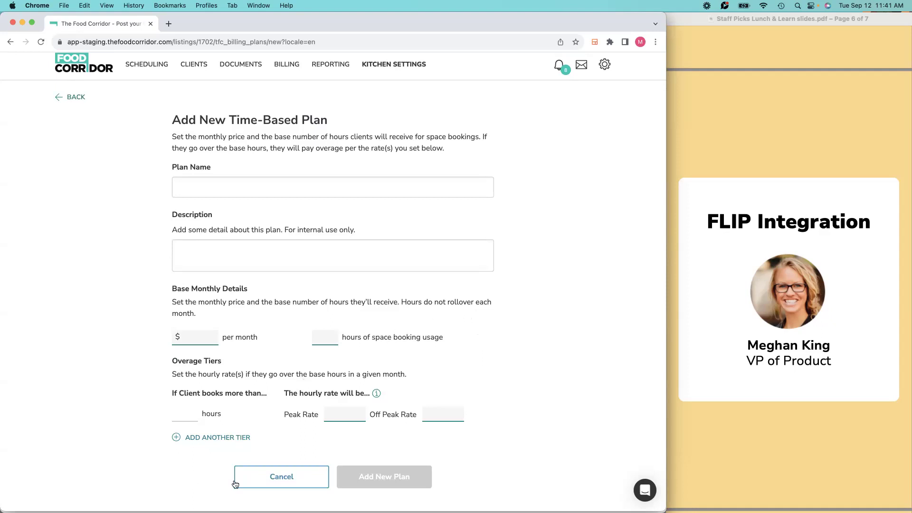
click(264, 481)
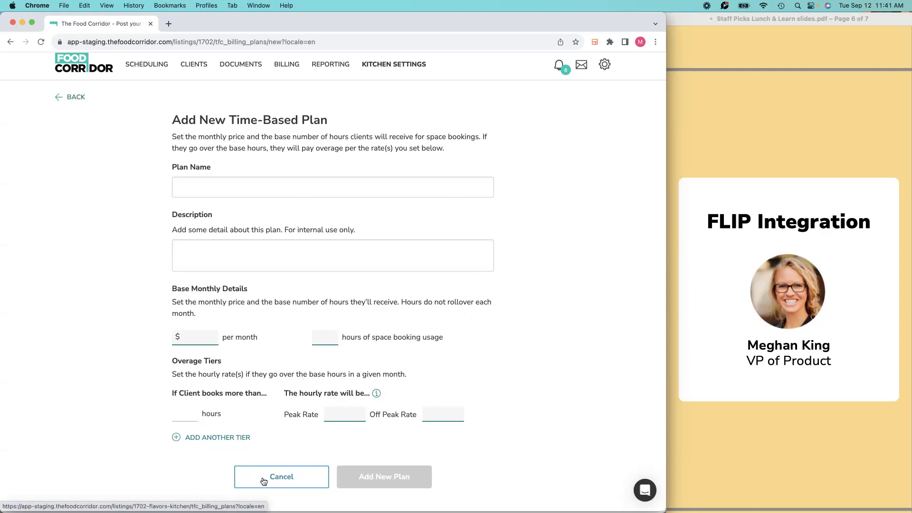
Return to the client list and revisit the custom hourly rate in Mixed Up Muffins' billing plan.
click(198, 74)
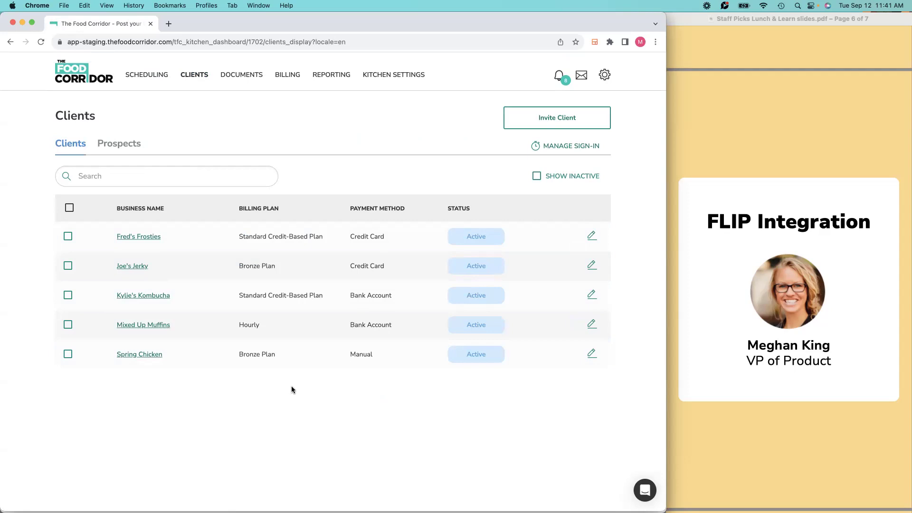
click(257, 327)
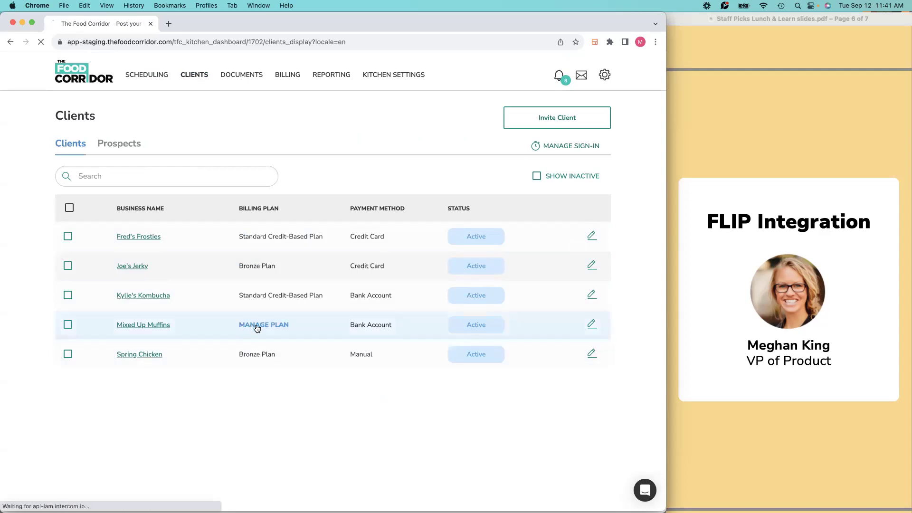
scroll(427, 332, down, 5)
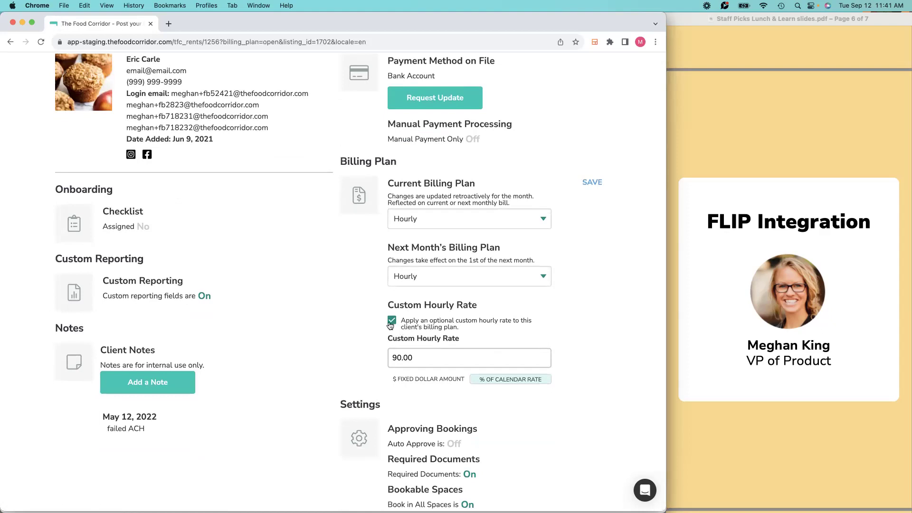
scroll(261, 197, up, 4)
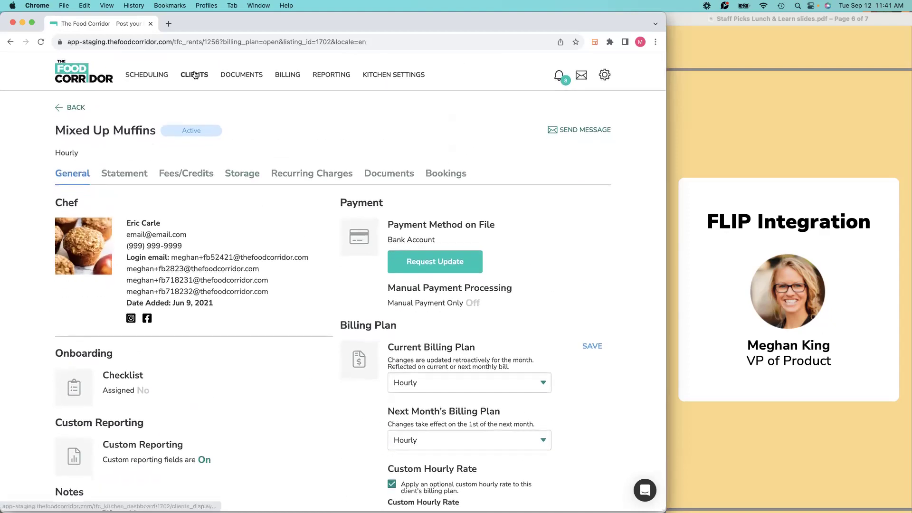
Open plan management for Fred's Frosties and view its current and next month's billing plan settings.
click(195, 75)
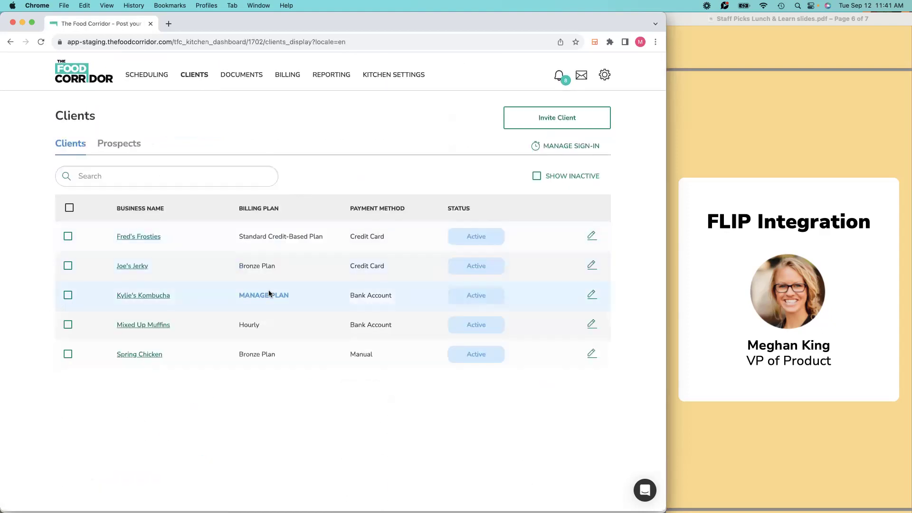
click(265, 237)
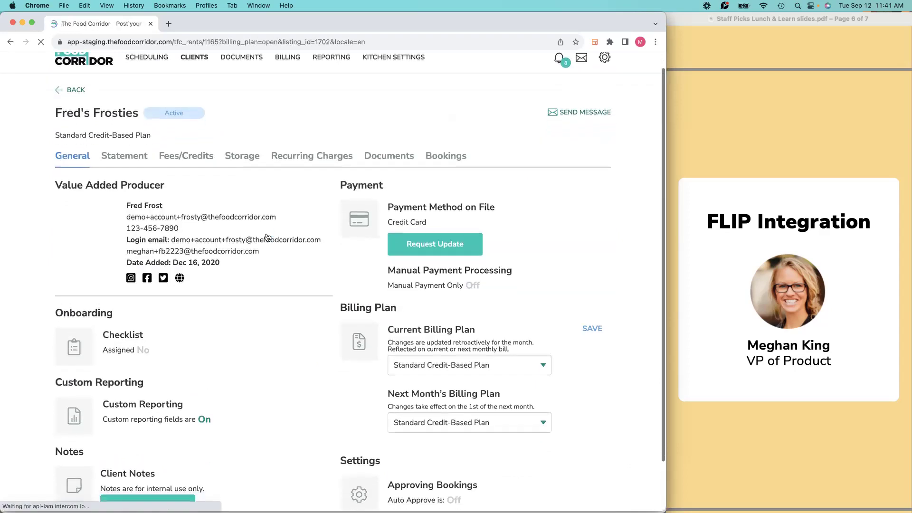
scroll(267, 238, down, 2)
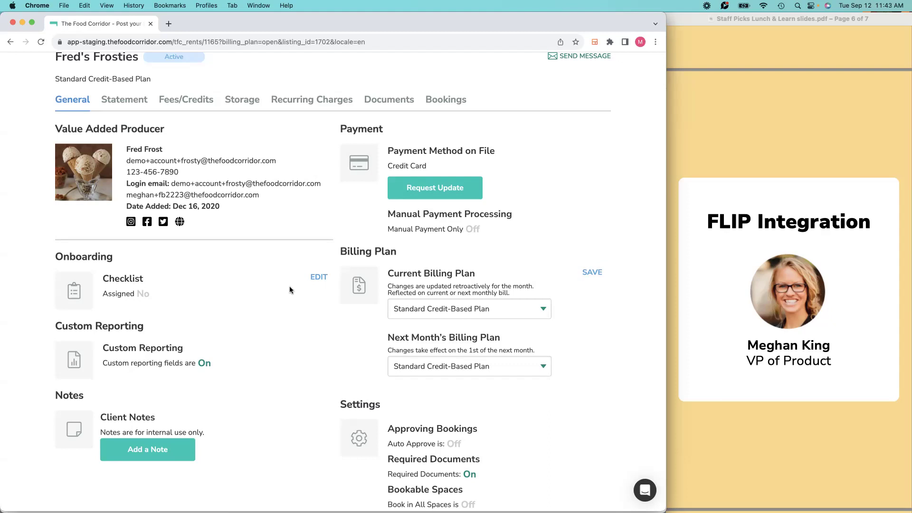
scroll(569, 199, up, 3)
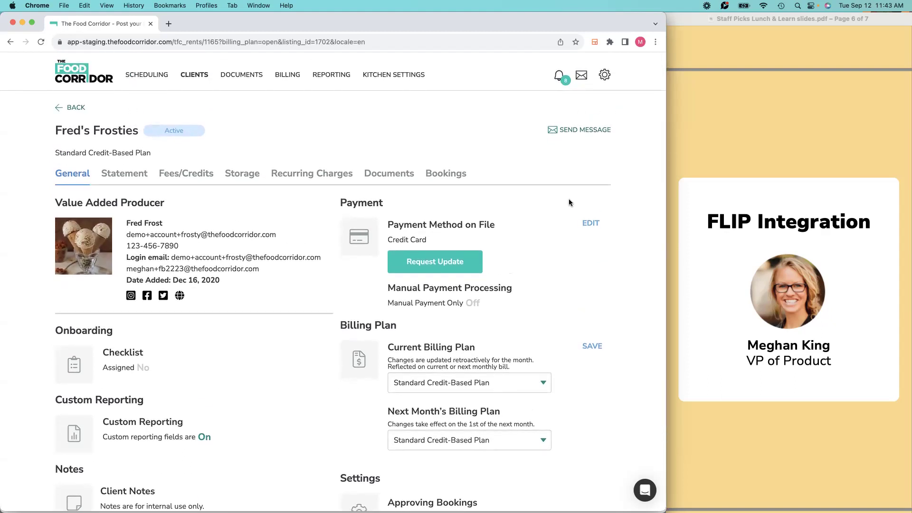
Start a new space calendar in the kitchen settings and name it Dehydrator.
click(413, 74)
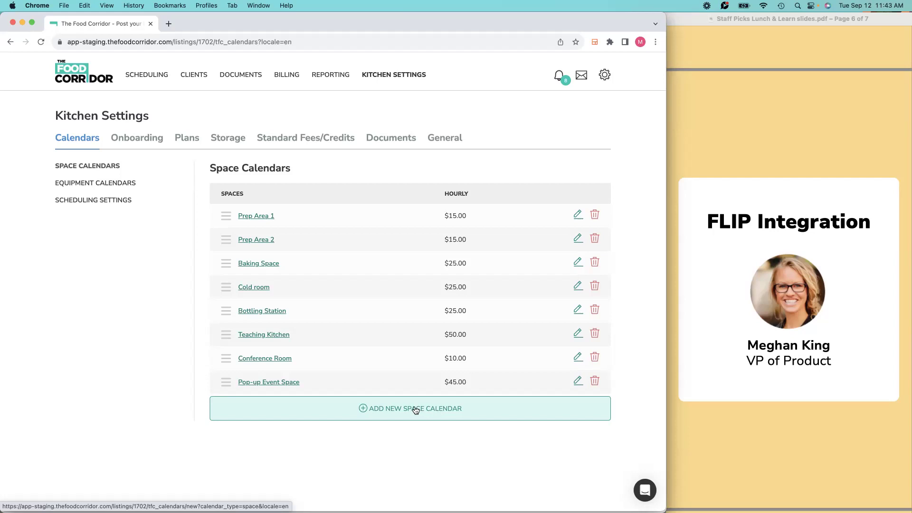
click(383, 409)
click(291, 199)
click(291, 198)
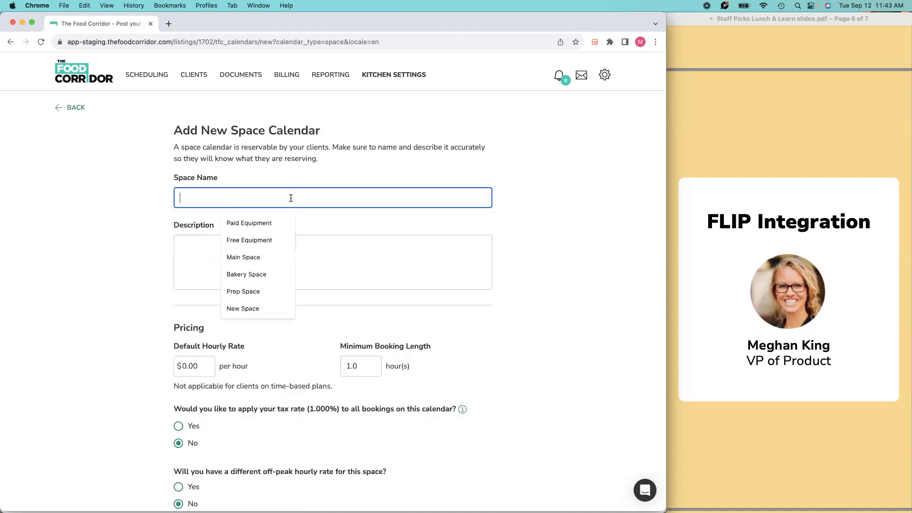
text(Dehydrator)
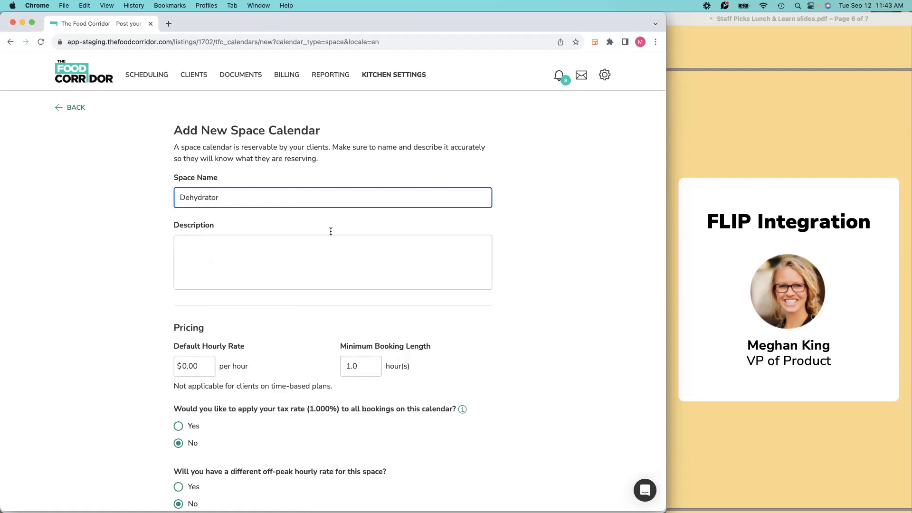
Set the calendar's hourly rate to $2.00 and minimum booking to 12 hours, with bookings charged separately from client billing plans.
scroll(221, 249, down, 3)
click(189, 254)
key(BackSpace)
text(2)
key(Tab)
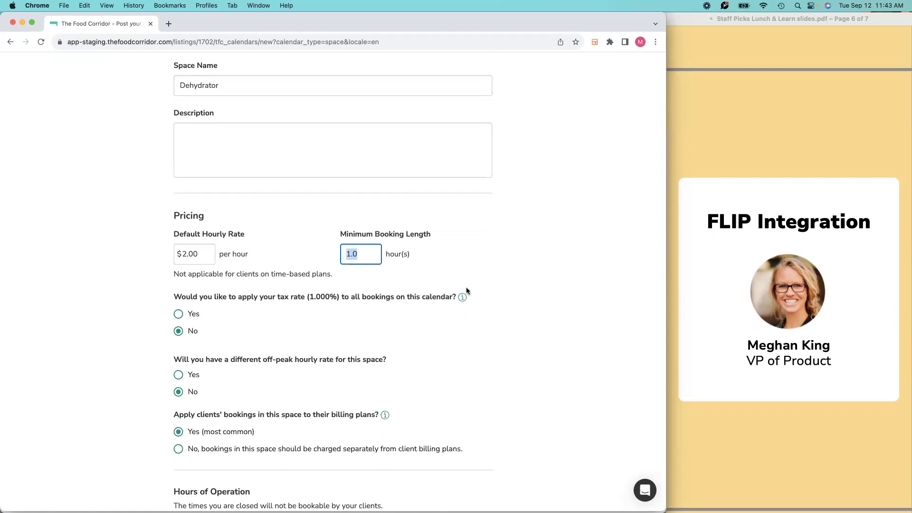
text(12)
scroll(526, 340, down, 5)
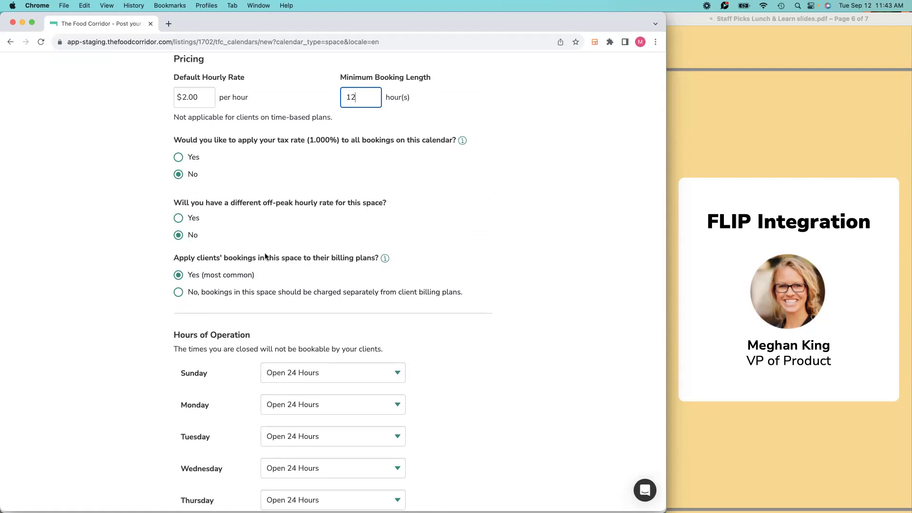
click(178, 292)
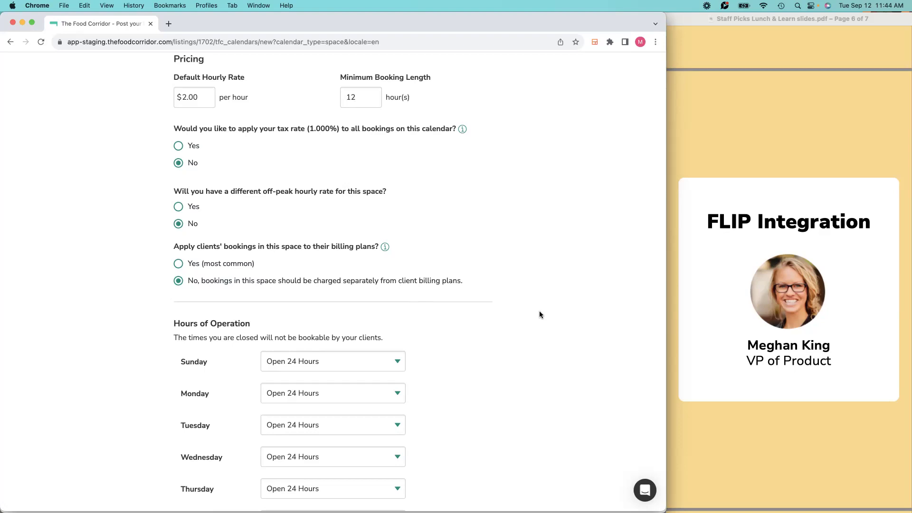
scroll(540, 310, up, 6)
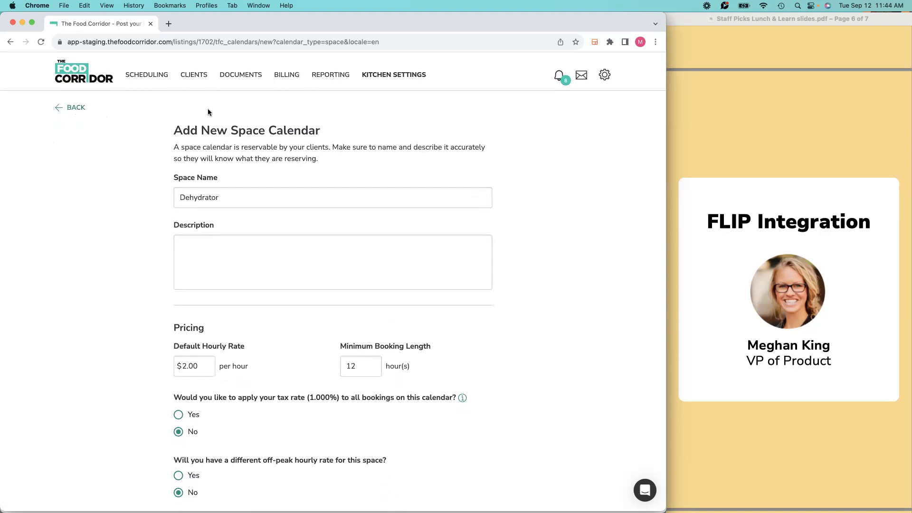
Leave the unsaved Dehydrator space calendar and view the equipment calendars in the kitchen settings.
click(388, 71)
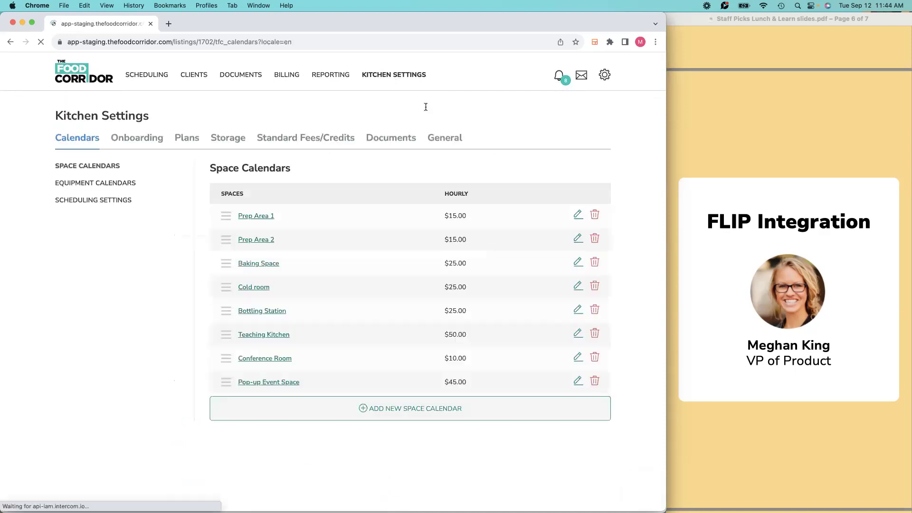
click(105, 183)
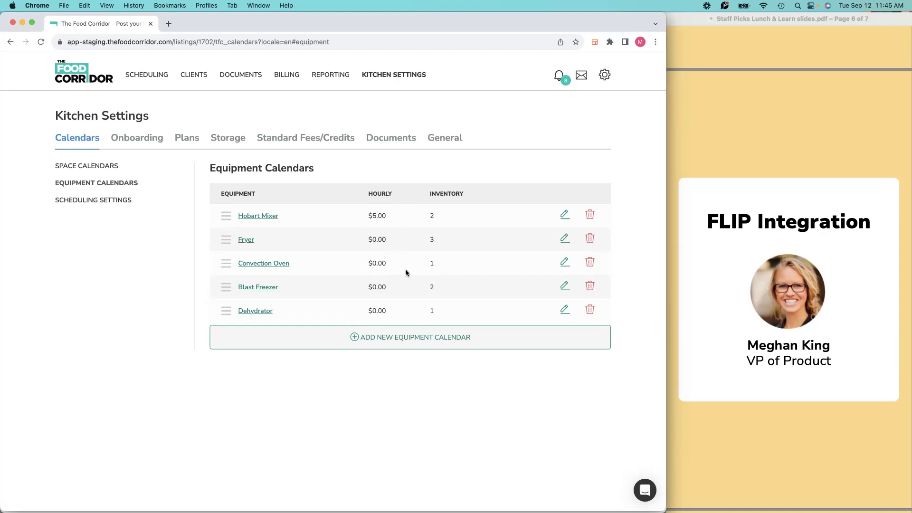
Start a non-billable booking in the schedule for Prep Area 2 on 09/16/2023 from 3:00 am to 4:30 am.
click(153, 76)
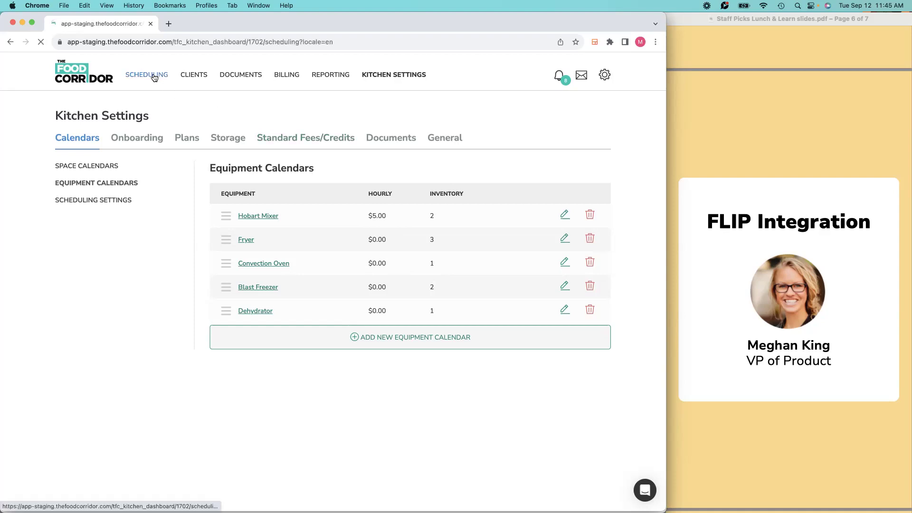
scroll(318, 173, down, 5)
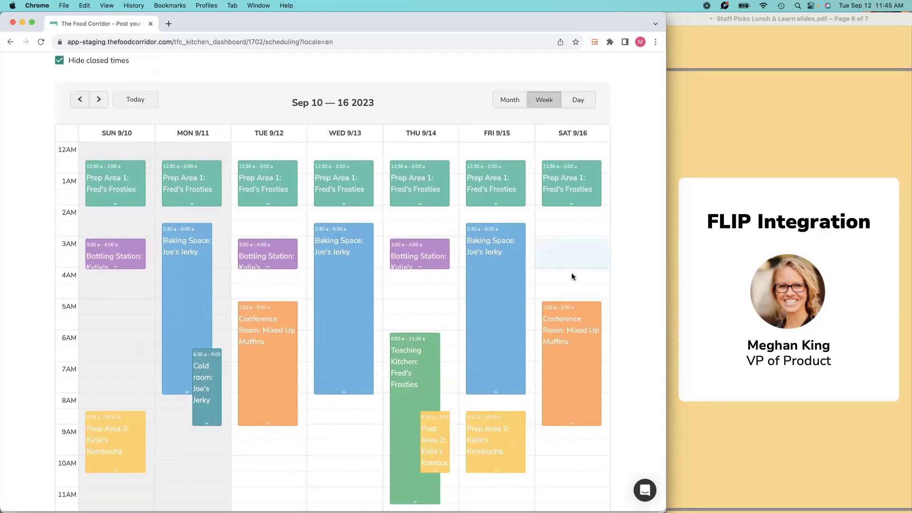
drag(572, 276, 573, 278)
click(291, 177)
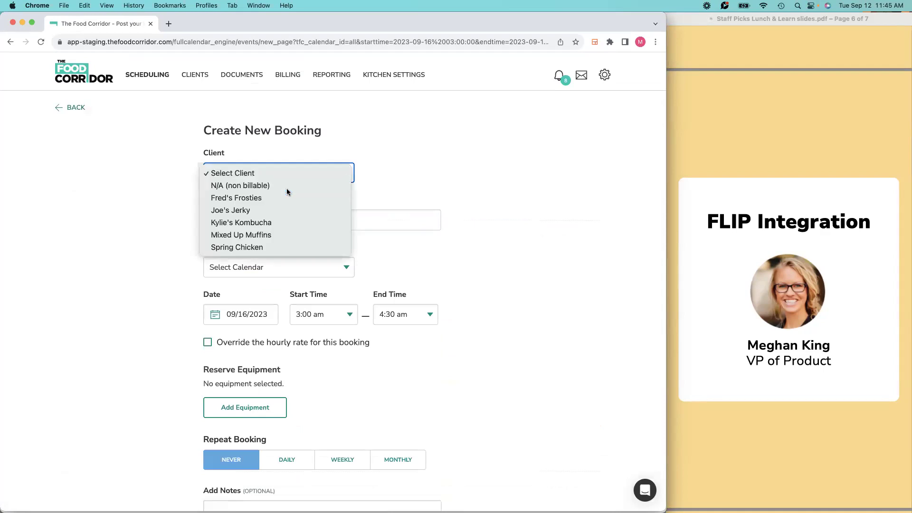
click(286, 188)
click(289, 269)
click(289, 291)
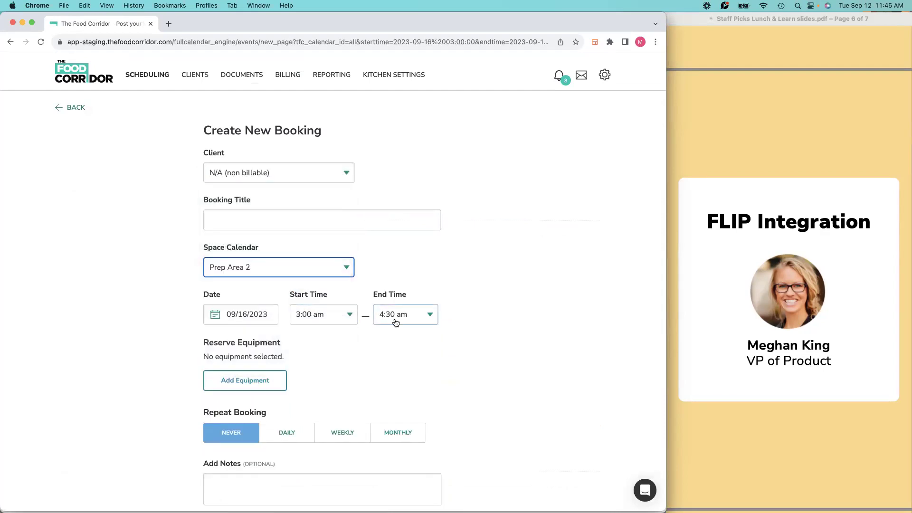
Reserve one Hobart Mixer for the booking from 3:00 am to 3:30 am.
click(244, 381)
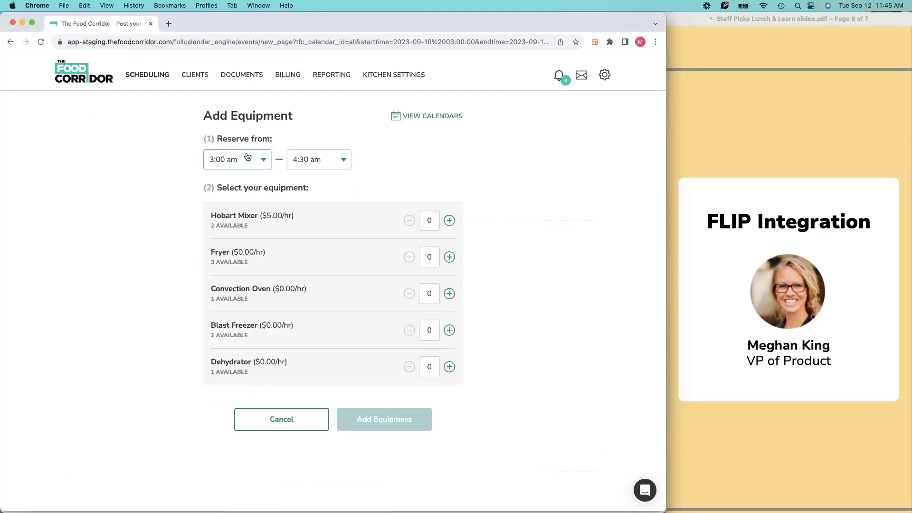
click(328, 163)
click(306, 191)
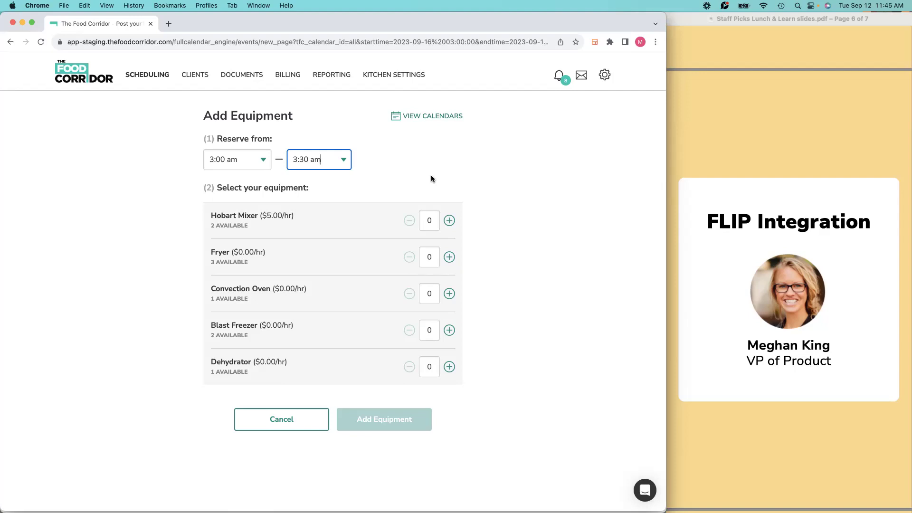
click(449, 221)
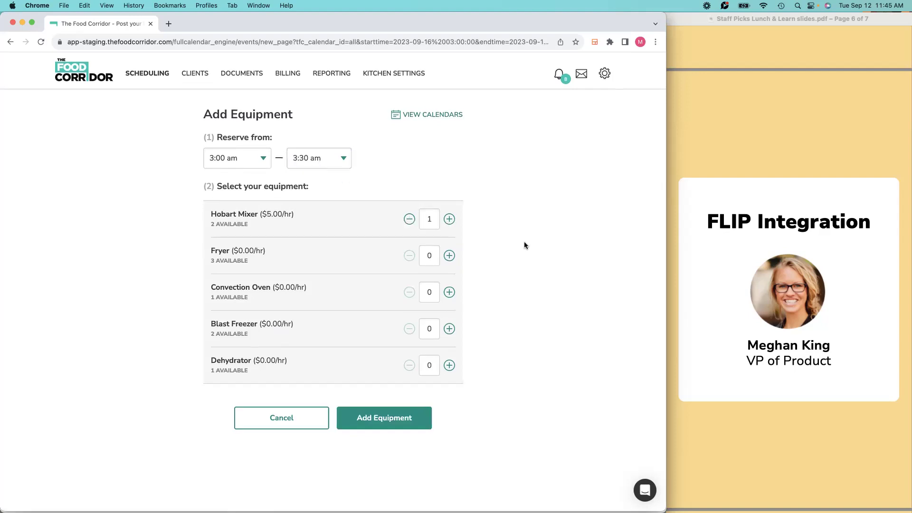
click(399, 419)
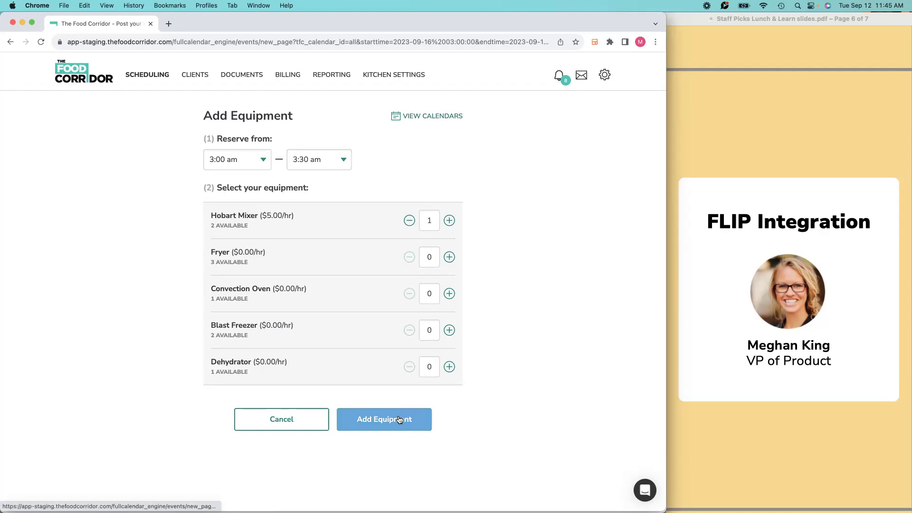
Change the booking's client to Fred's Frosties and create the booking.
scroll(534, 361, down, 4)
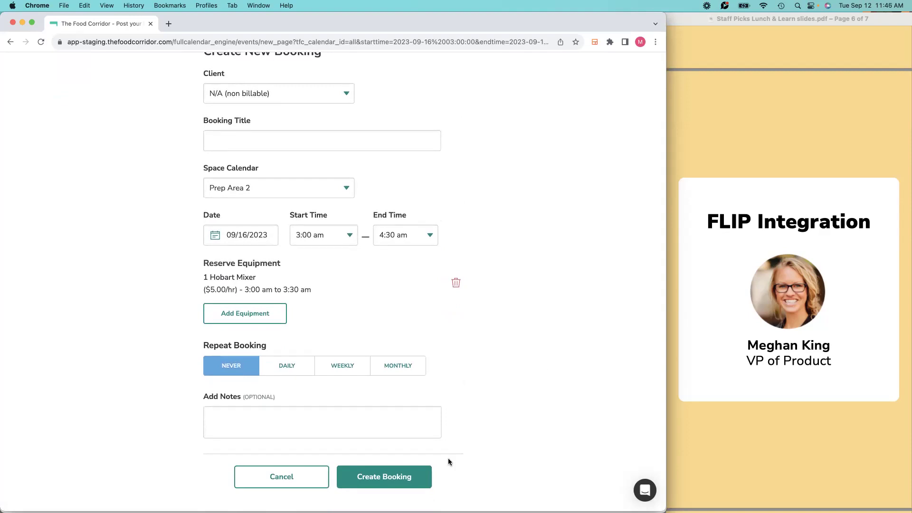
click(369, 477)
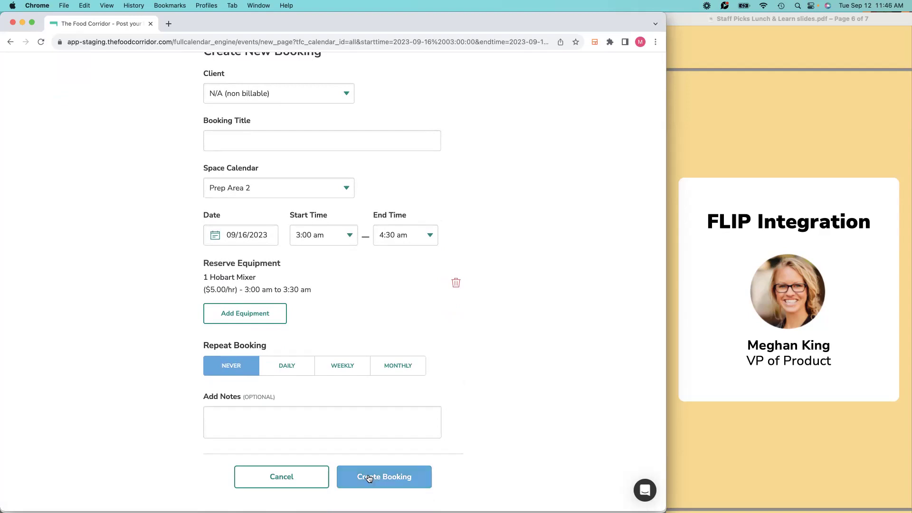
scroll(402, 453, down, 1)
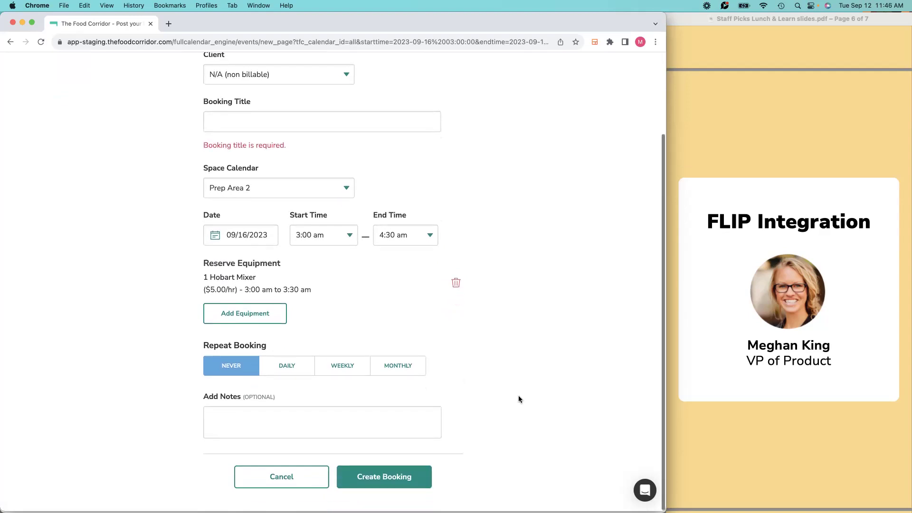
click(334, 75)
click(327, 100)
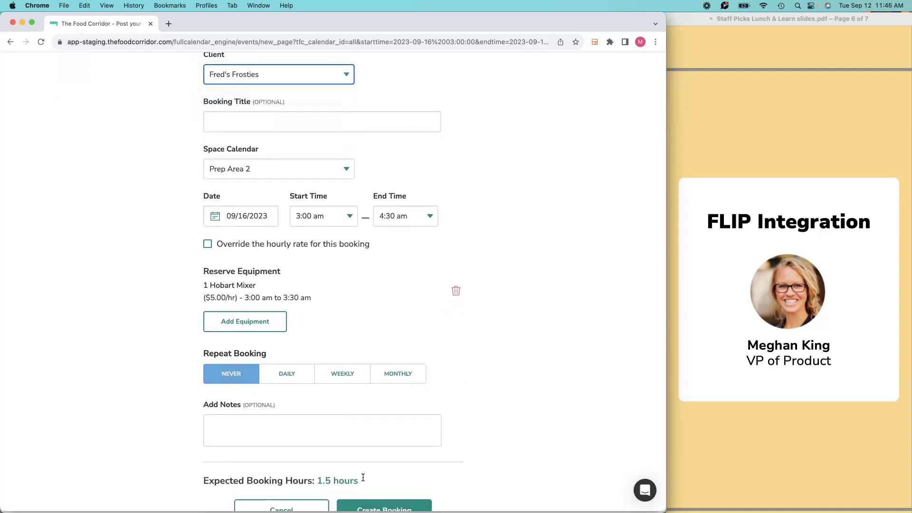
scroll(363, 477, down, 1)
click(383, 495)
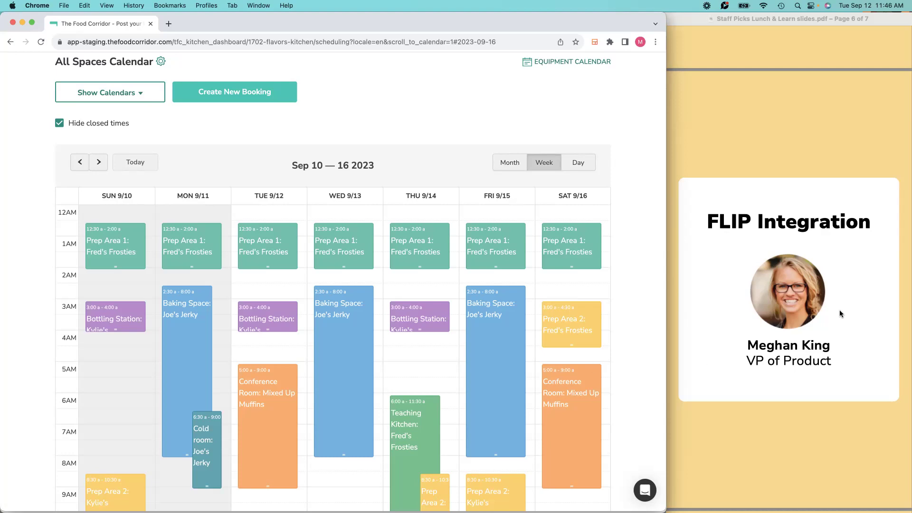
Advance the slide deck to its closing page and view the New Prospect Checklist in the onboarding settings.
scroll(840, 314, down, 5)
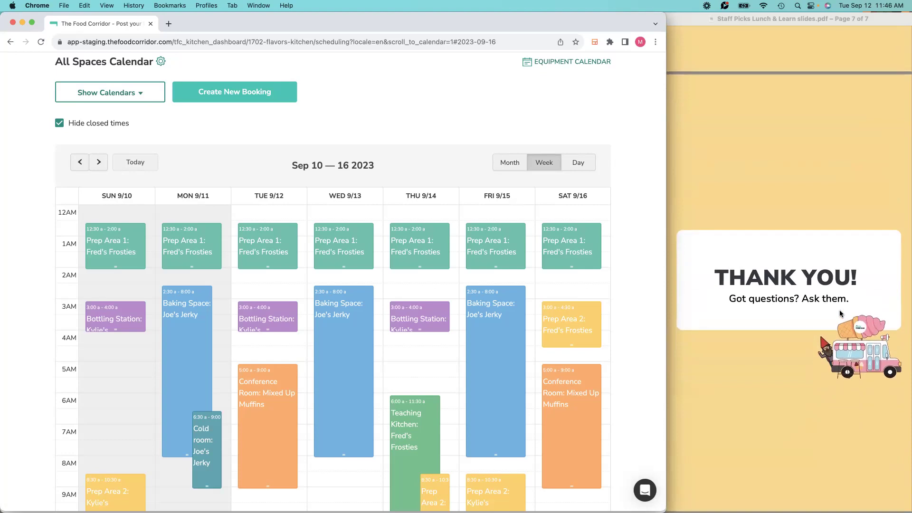
scroll(466, 89, up, 1)
scroll(466, 89, up, 3)
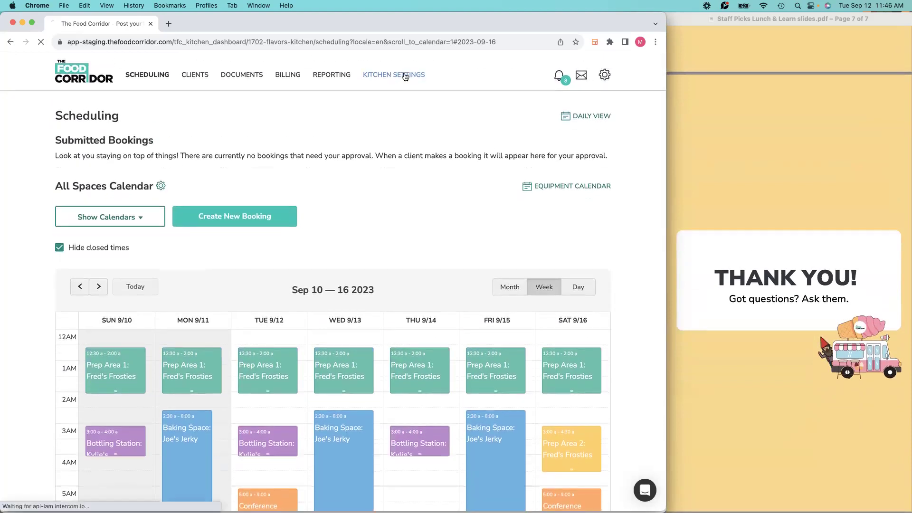
click(405, 75)
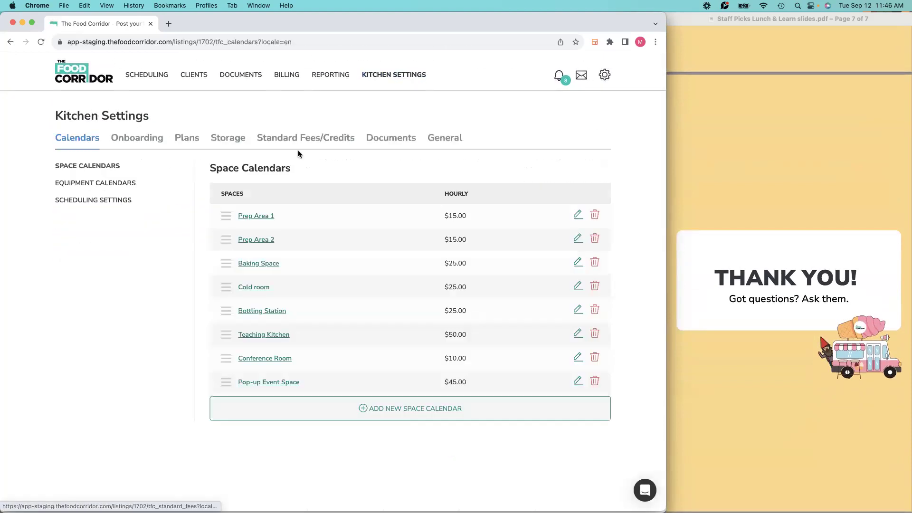
click(149, 142)
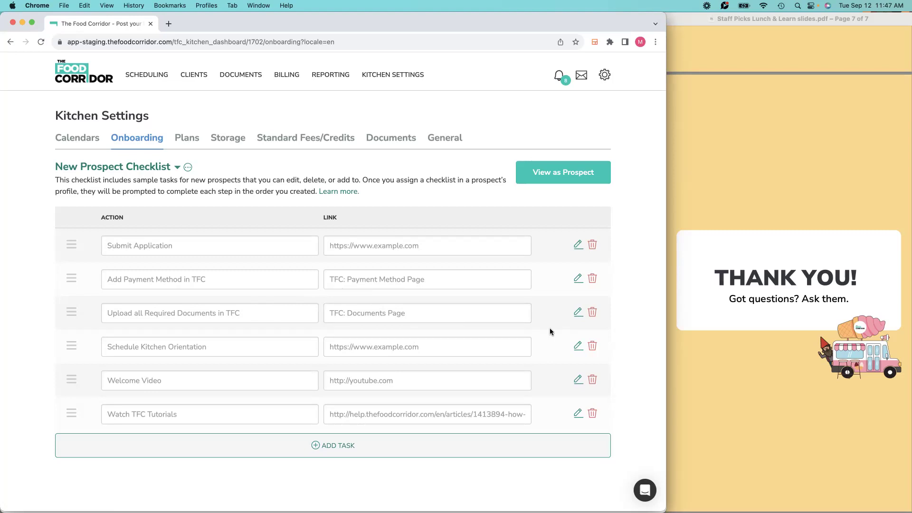
Draft an Apply for FLIP Insurance task for the New Prospect Checklist and discard it.
click(341, 445)
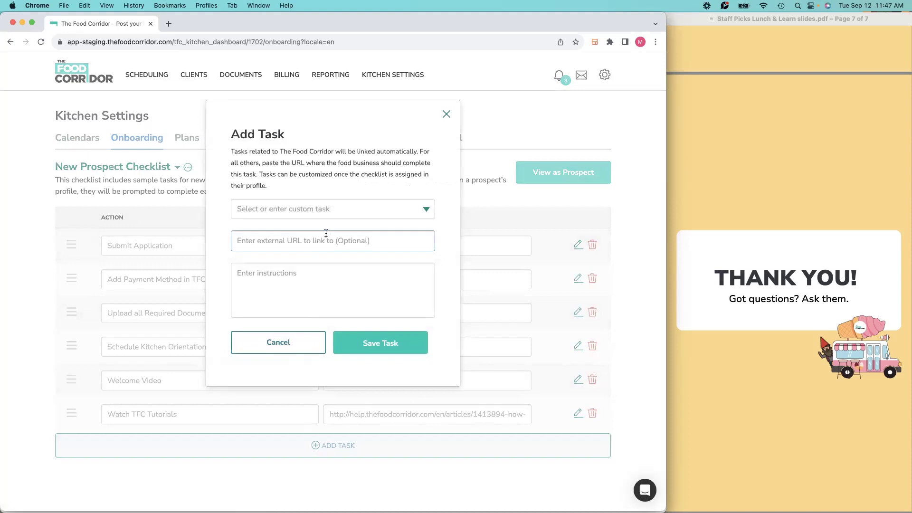
click(356, 207)
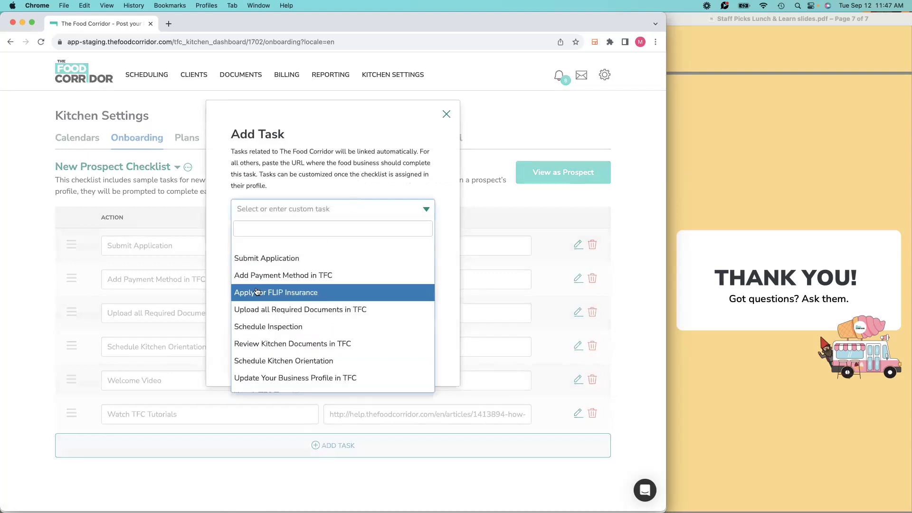
click(283, 293)
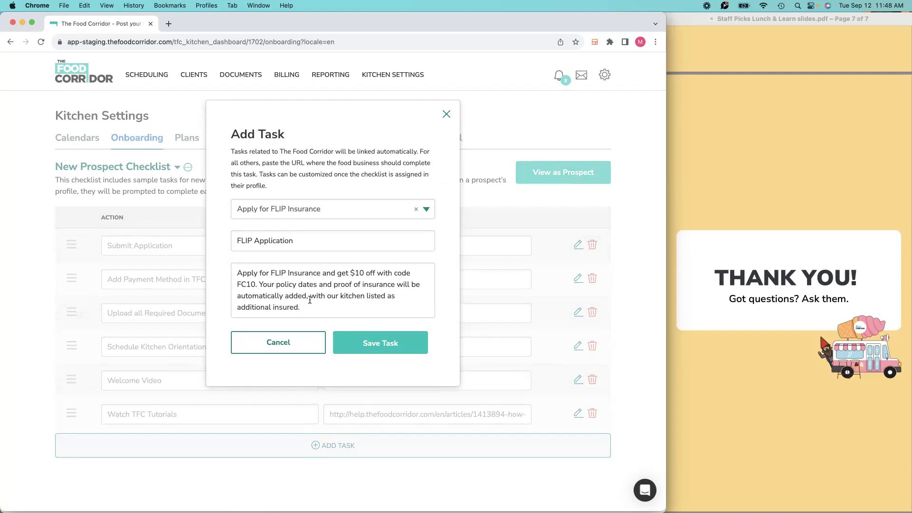
click(278, 343)
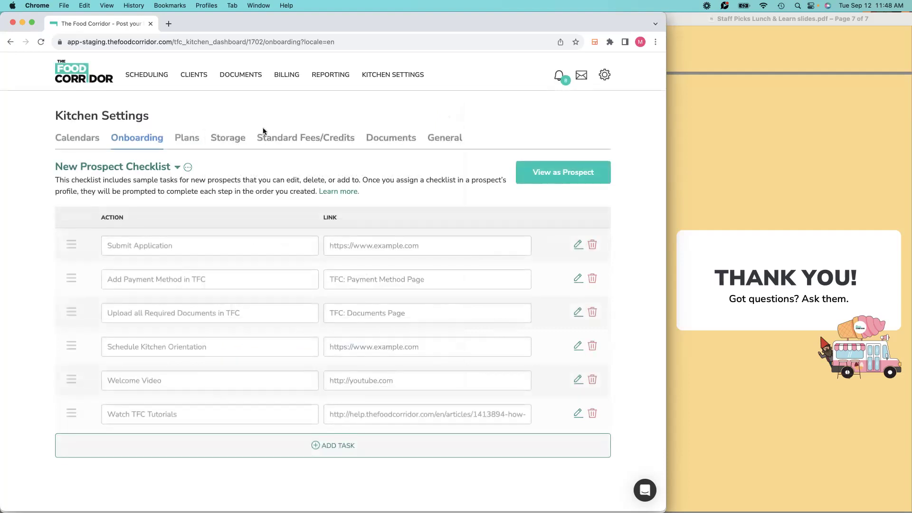
Try 102% of calendar rates in the Standard Credit-Based Plan and return to the plan list without saving.
click(185, 143)
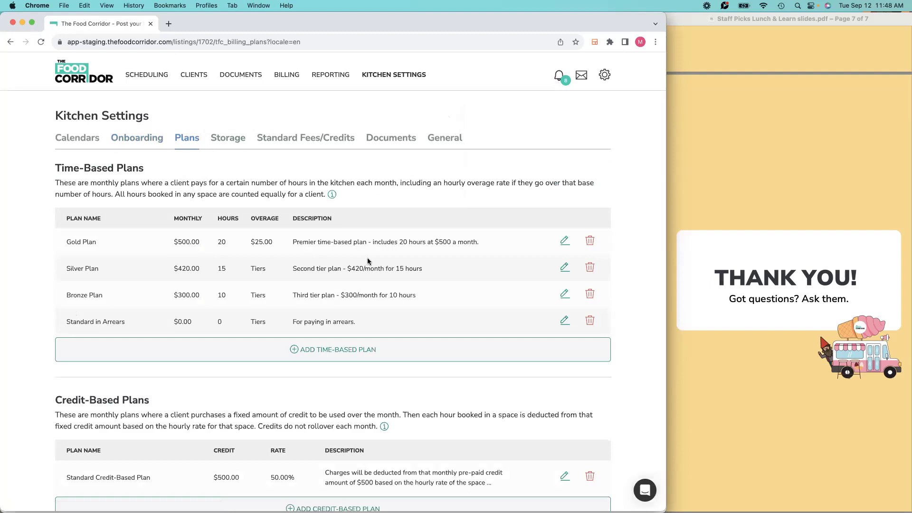
scroll(332, 333, down, 1)
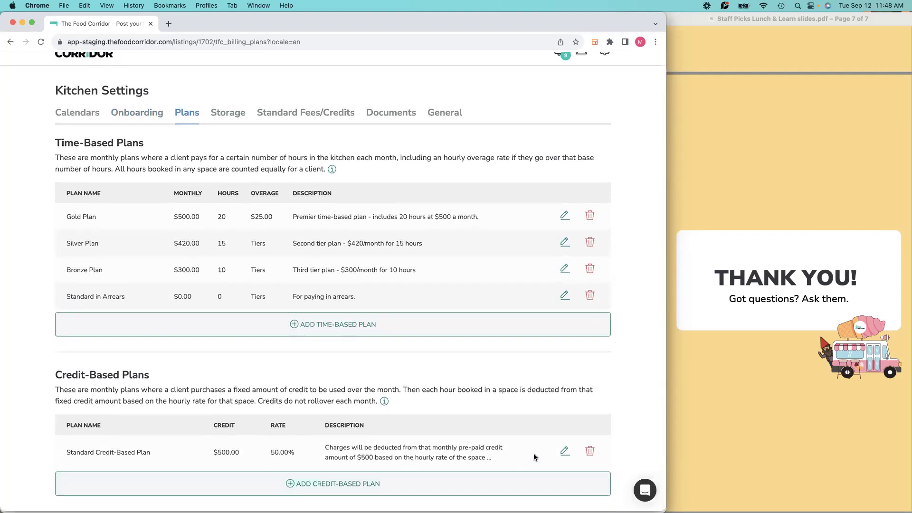
click(564, 453)
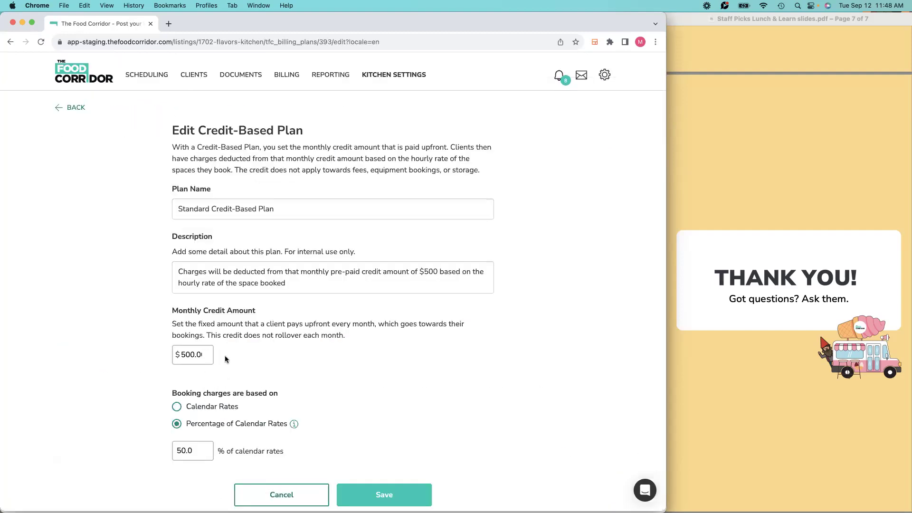
double_click(190, 451)
text(102)
click(344, 442)
click(69, 109)
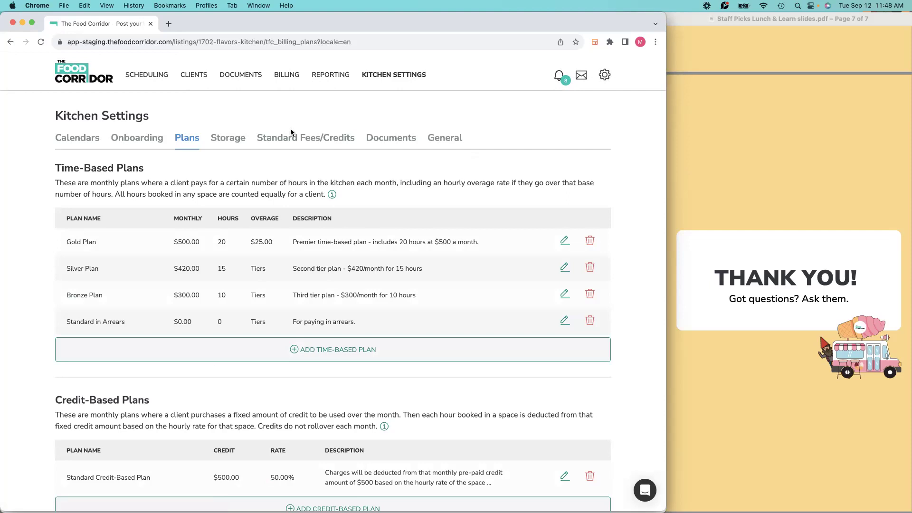
Draft a new standard fee named Utilities with an amount of $10.
click(307, 138)
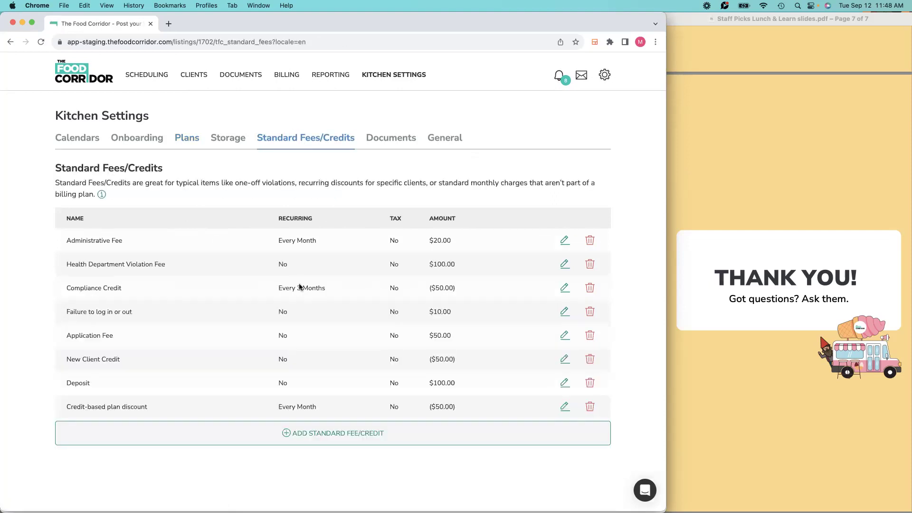
click(319, 439)
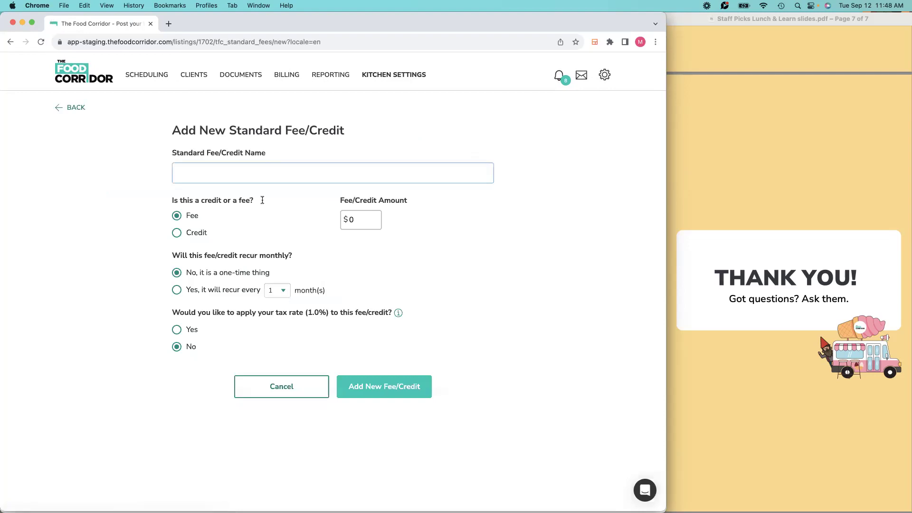
click(248, 173)
text(Utilities)
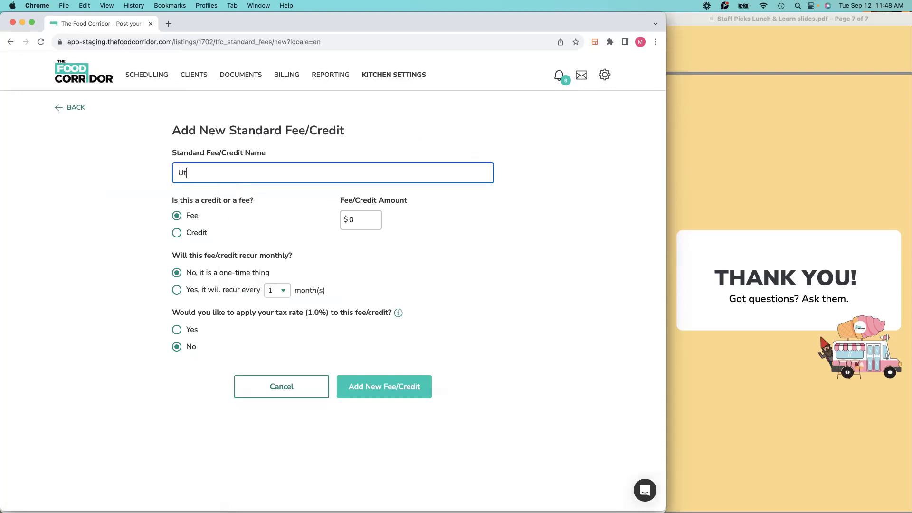
click(349, 221)
text(1)
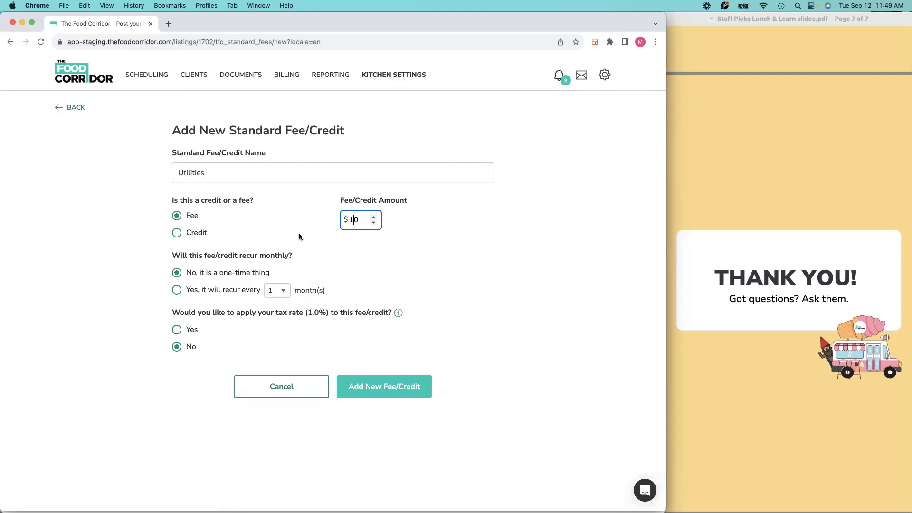
Set the Utilities fee to recur every 3 months and cancel the new fee.
click(177, 291)
click(270, 292)
click(274, 313)
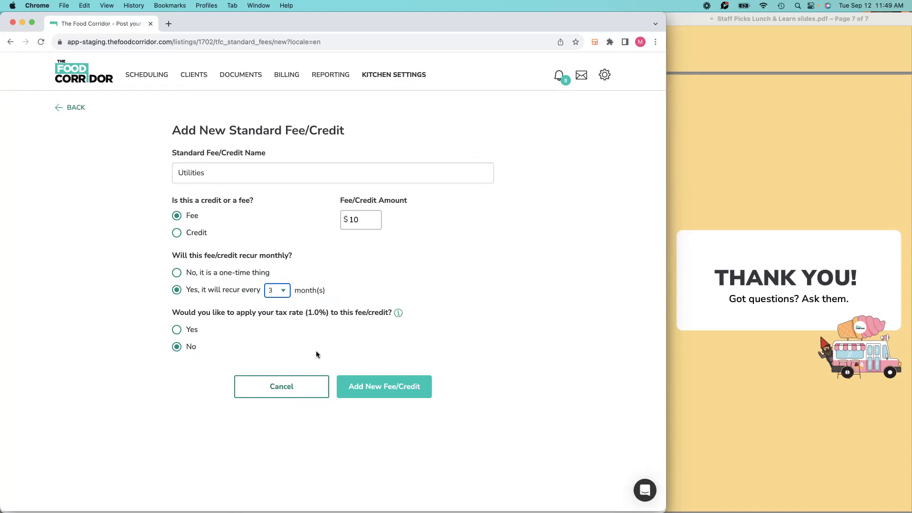
click(268, 393)
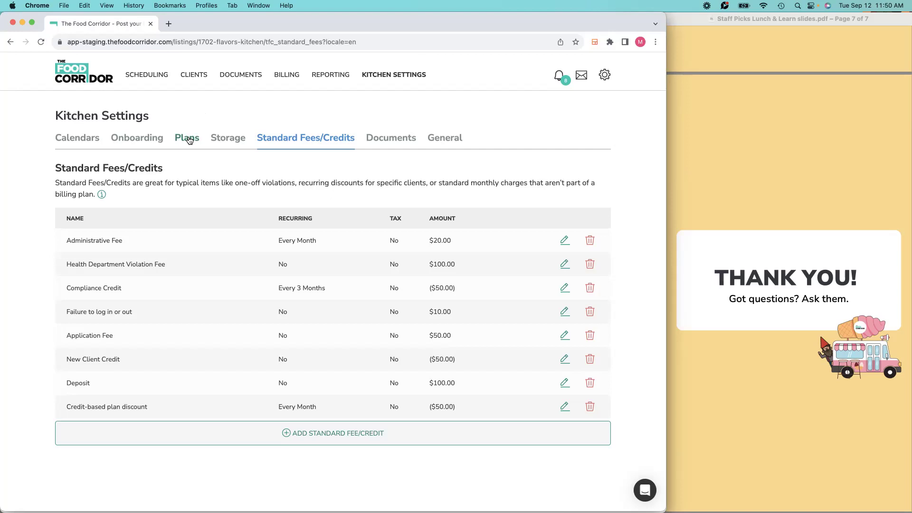
View the space calendars in the kitchen settings and open the client list.
click(84, 138)
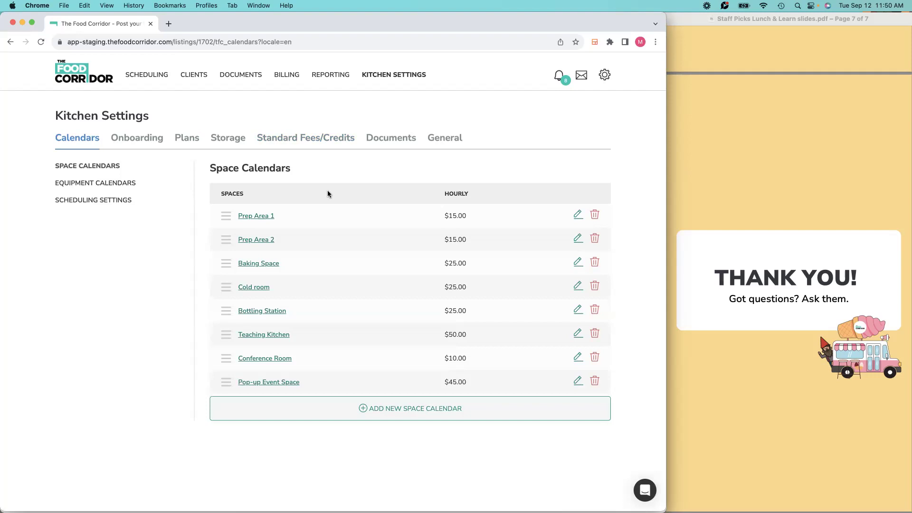
click(196, 78)
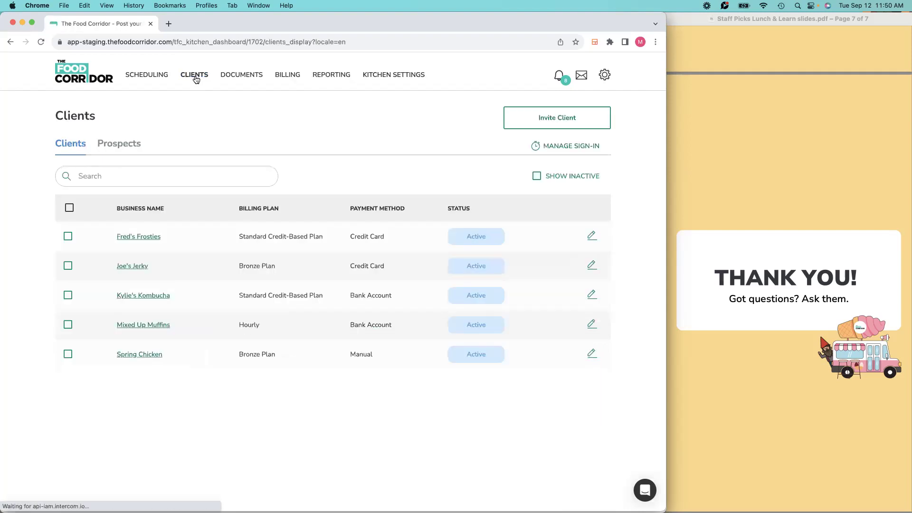
In the settings of client Fred's Frosties, leave Book in All Spaces off, review the selectable calendars, and save.
click(143, 239)
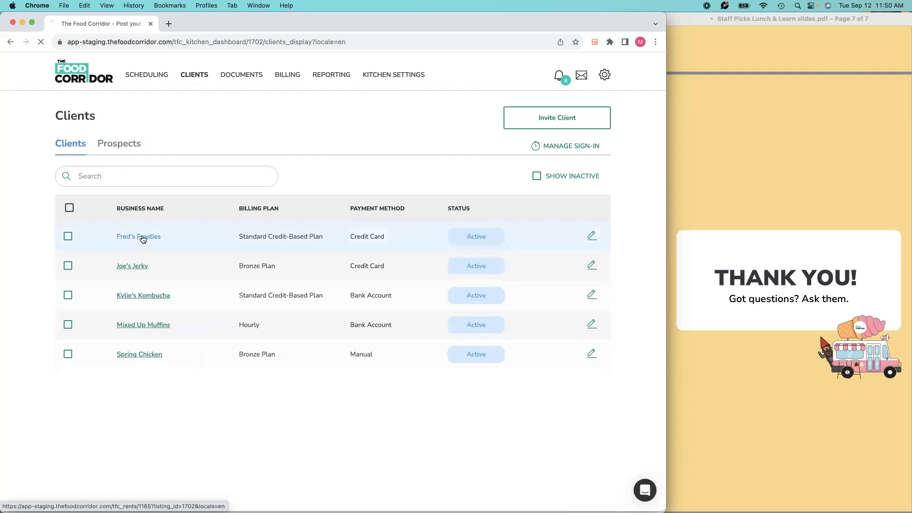
scroll(431, 348, down, 2)
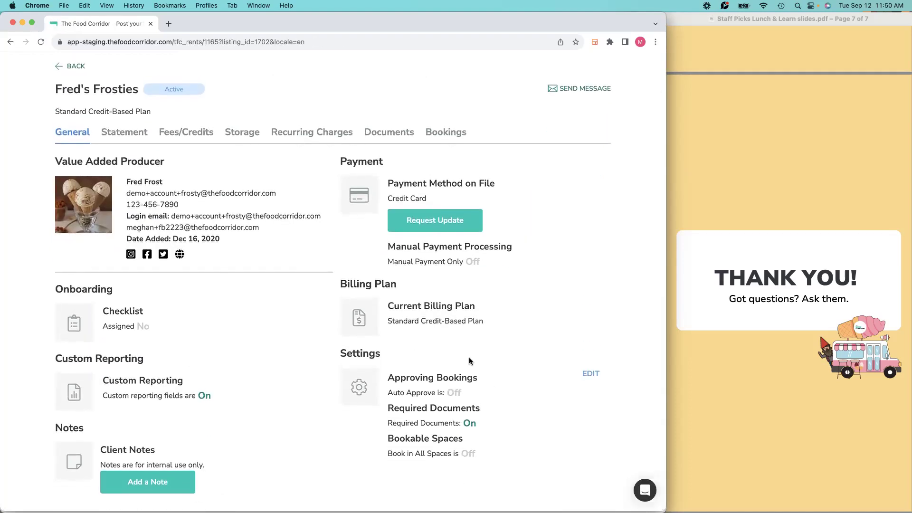
click(592, 374)
scroll(593, 376, down, 1)
scroll(592, 375, down, 1)
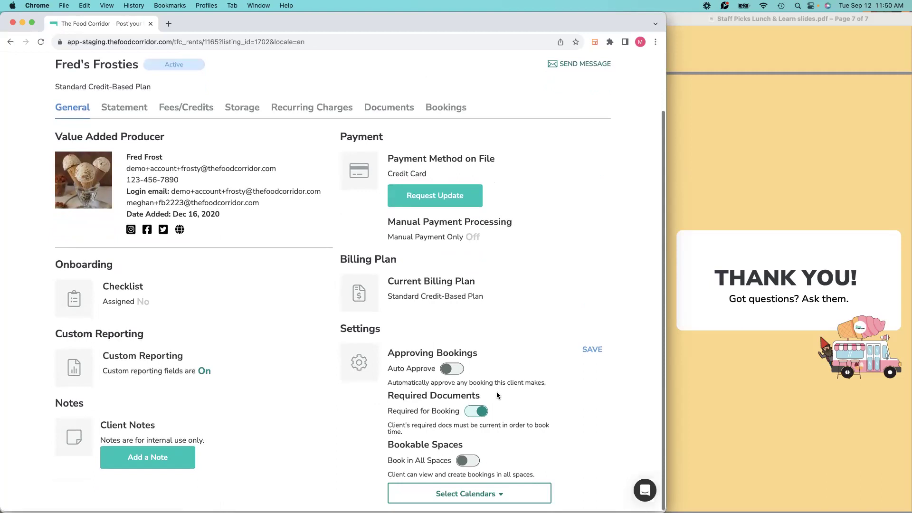
scroll(471, 460, up, 2)
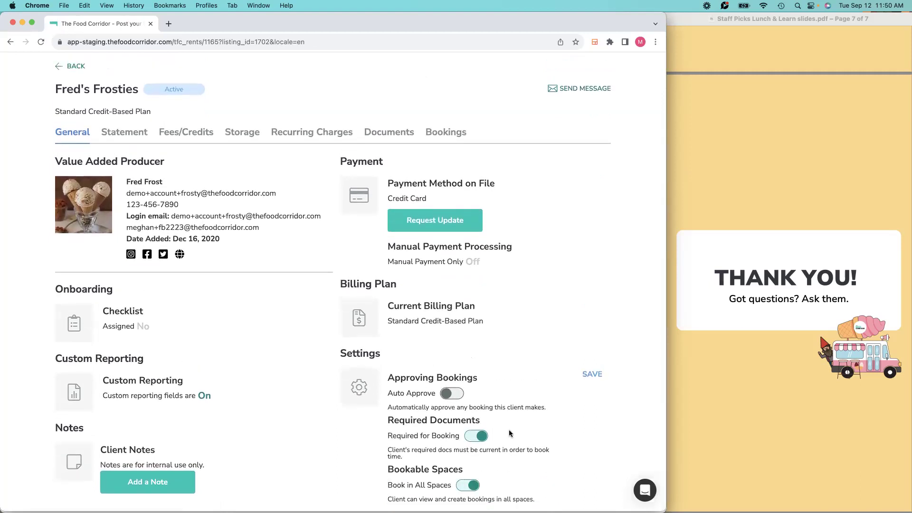
click(427, 485)
click(461, 488)
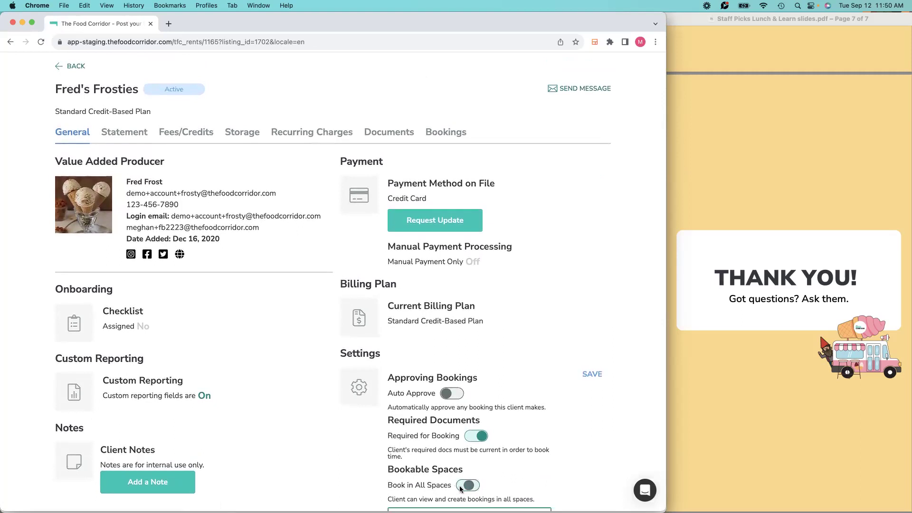
scroll(555, 475, down, 1)
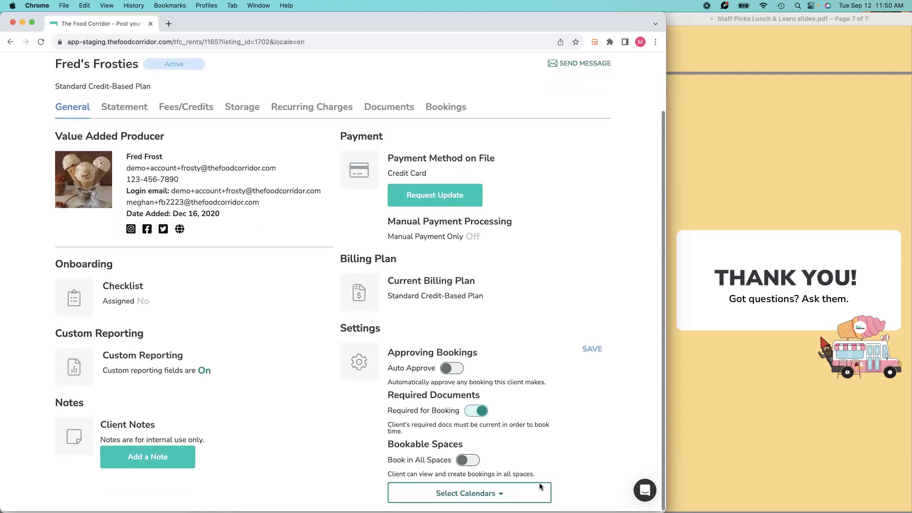
click(514, 494)
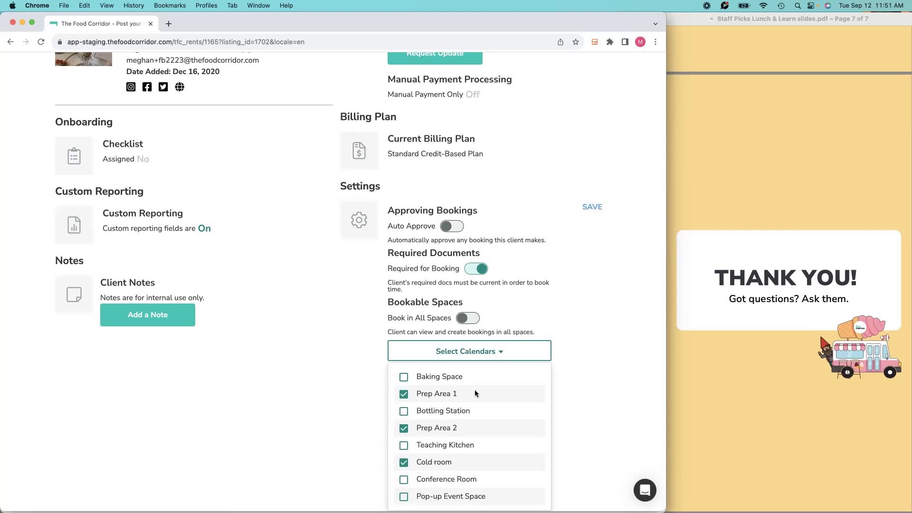
click(594, 210)
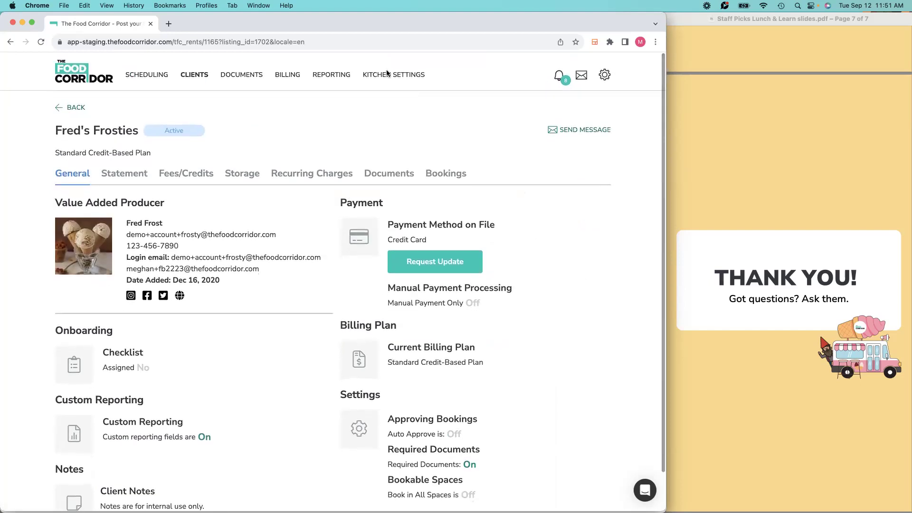
Try a new space calendar in the kitchen settings with Sunday's hours of operation set to Open Times, 6:00 AM to 6:00 PM.
click(383, 80)
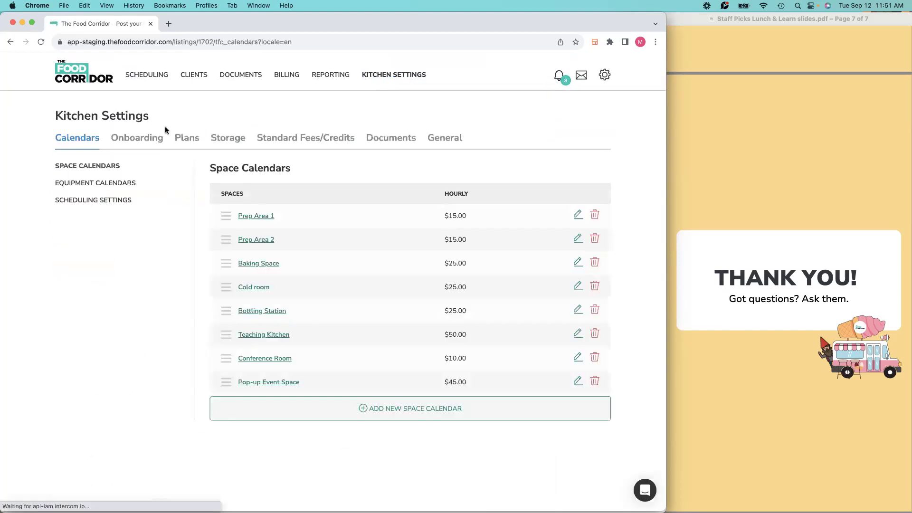
click(397, 418)
click(387, 199)
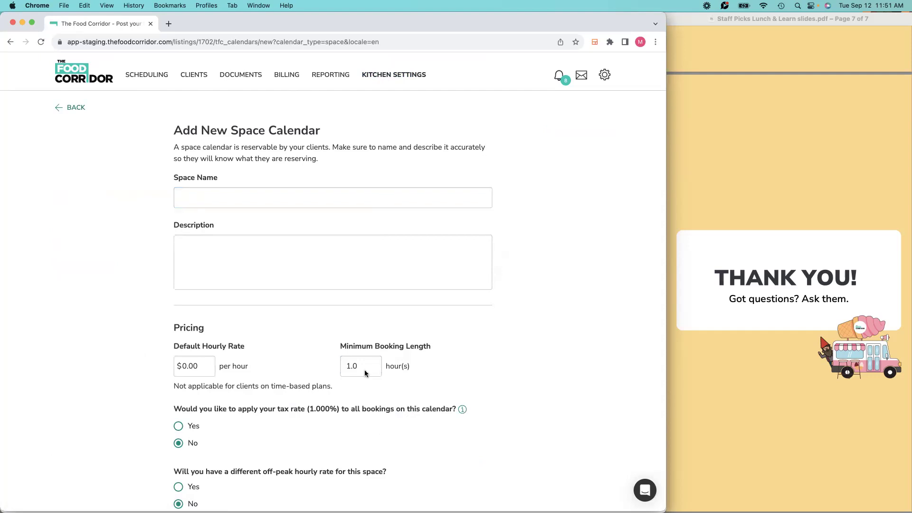
scroll(346, 404, down, 5)
scroll(346, 407, down, 4)
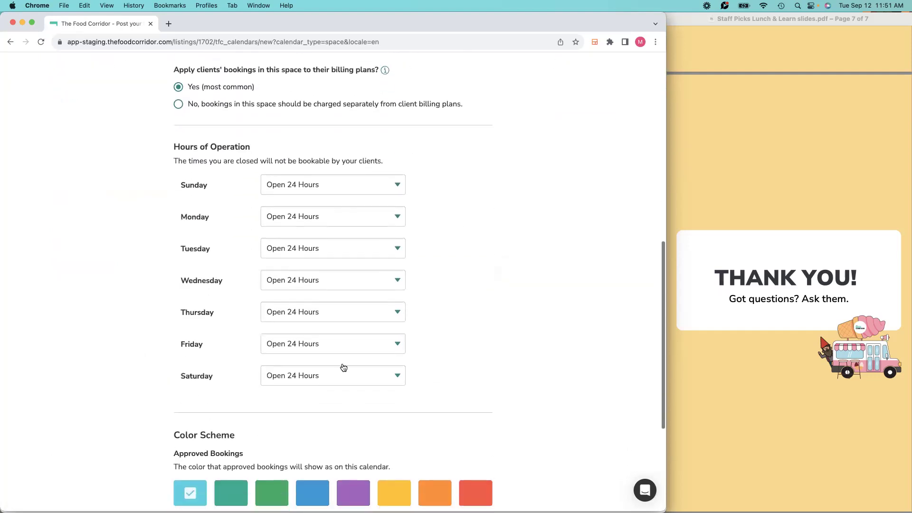
click(369, 187)
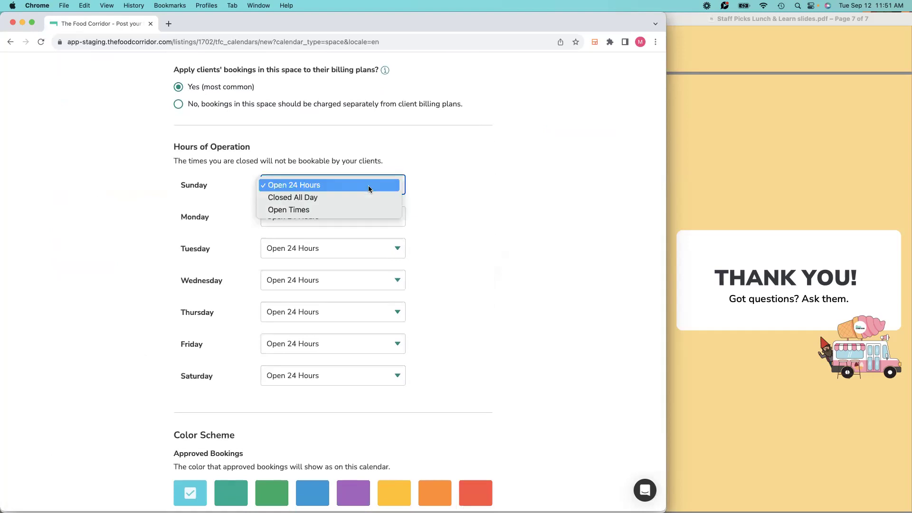
click(354, 210)
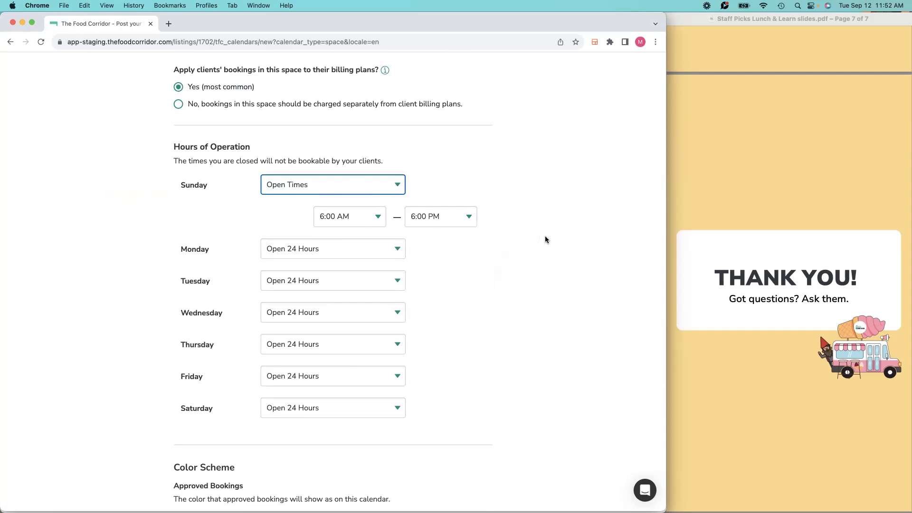
scroll(299, 145, up, 7)
scroll(299, 143, up, 5)
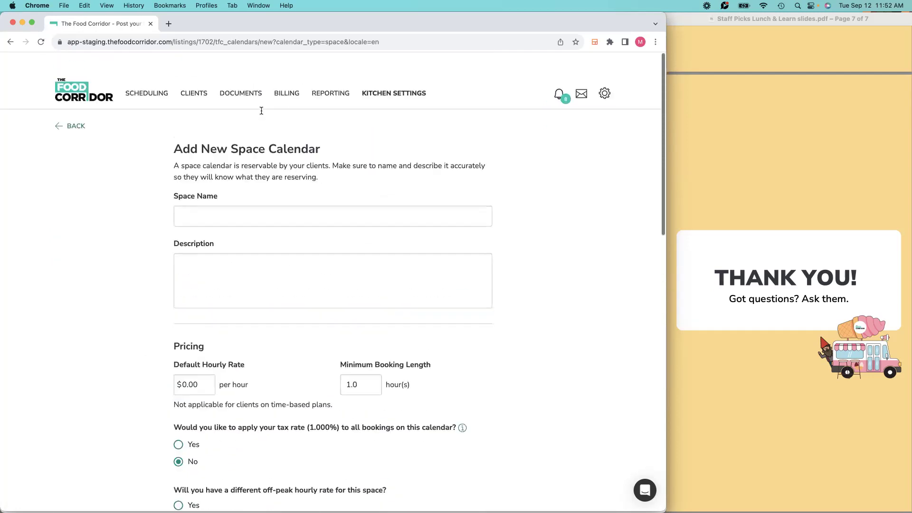
Restrict client Kylie's Kombucha to booking only Prep Area 1 and Prep Area 2, and save the client's settings.
click(194, 75)
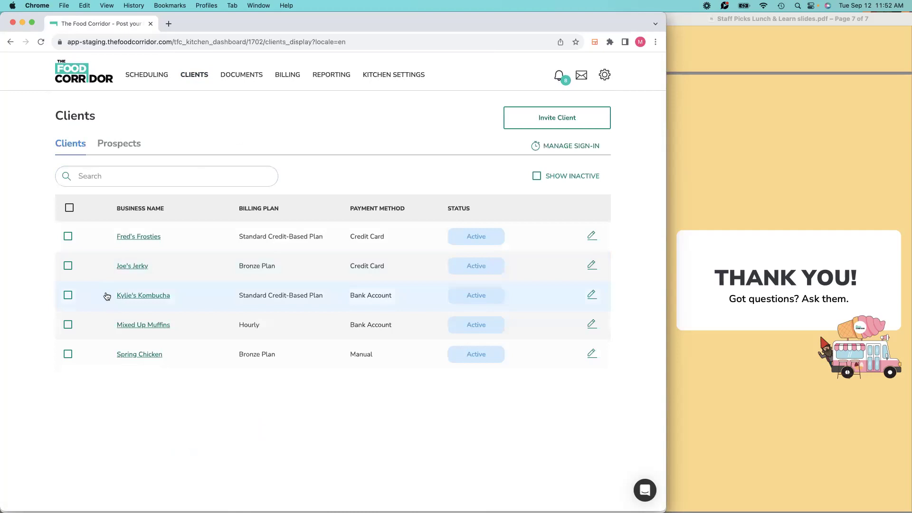
click(143, 296)
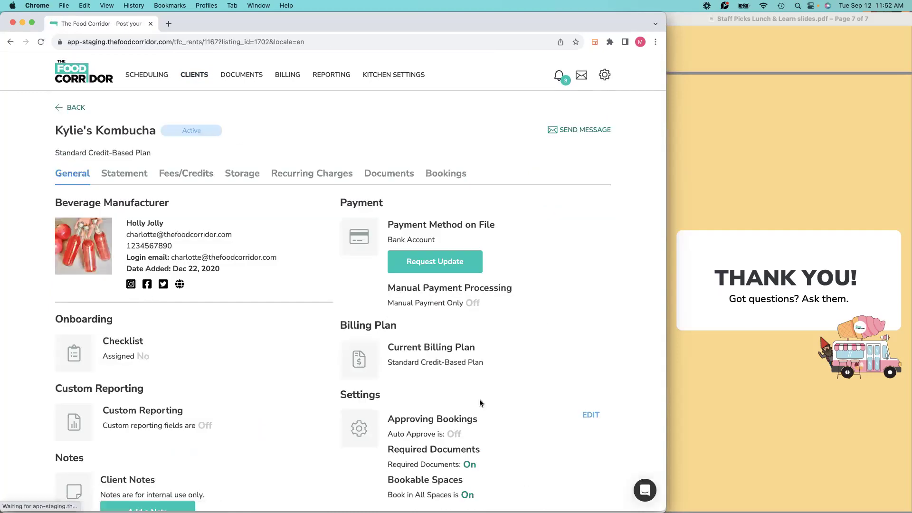
click(591, 420)
scroll(531, 437, down, 1)
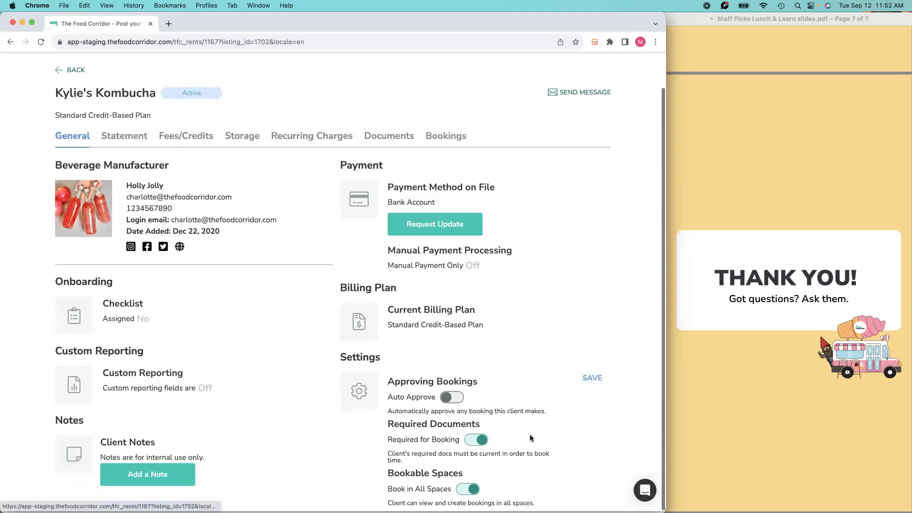
click(463, 490)
scroll(511, 480, down, 1)
click(504, 484)
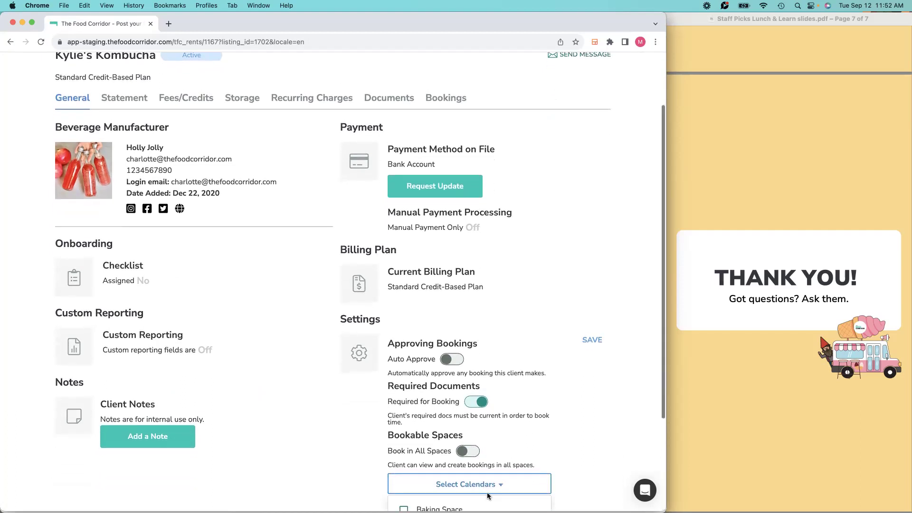
click(409, 397)
click(405, 429)
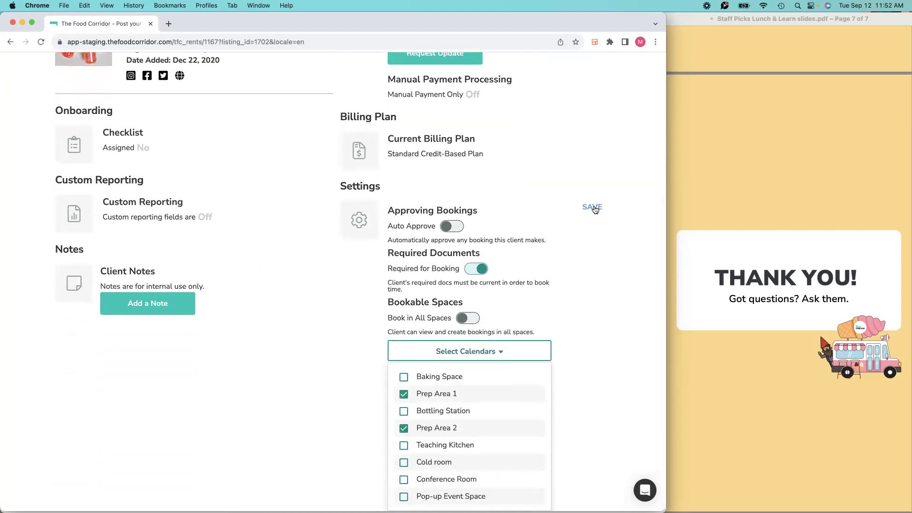
click(592, 208)
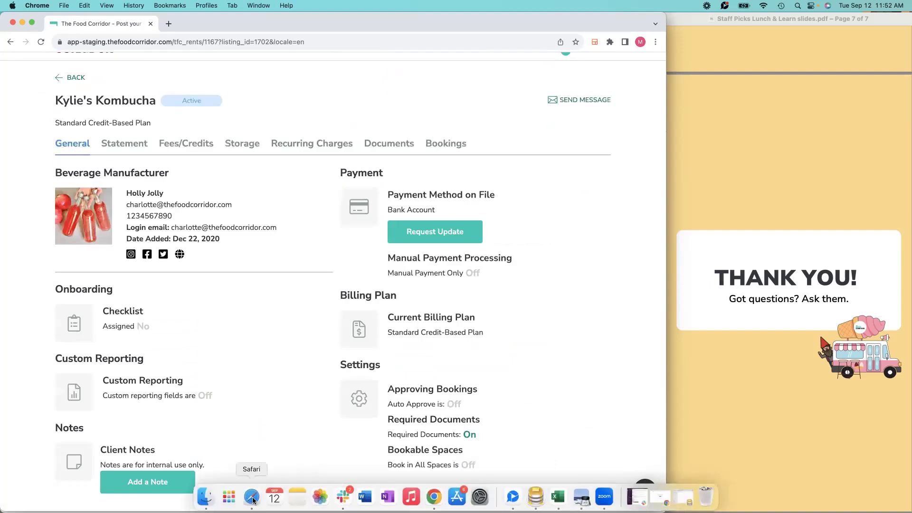
Switch to the client account in Safari, open the All Spaces Calendar, and try to start a Friday 9/15 booking at about 3 AM.
click(252, 497)
click(201, 72)
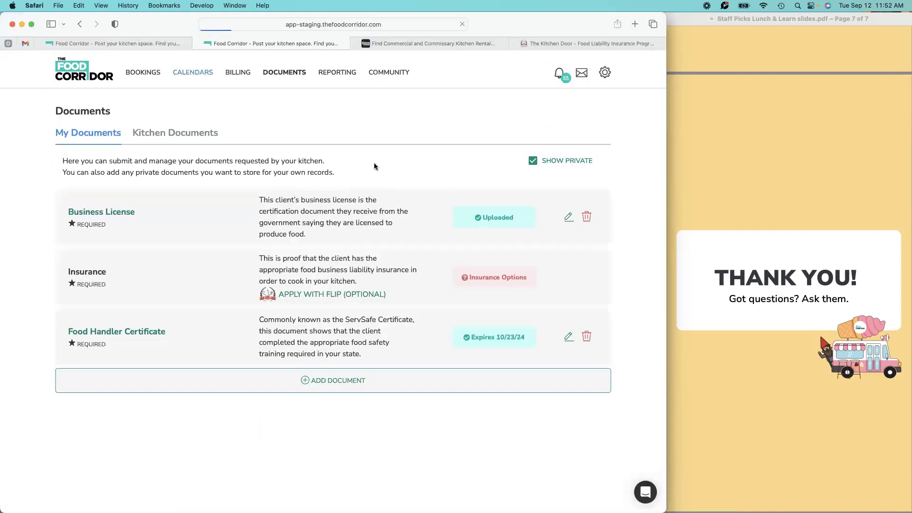
drag(501, 404, 500, 439)
click(285, 286)
click(681, 146)
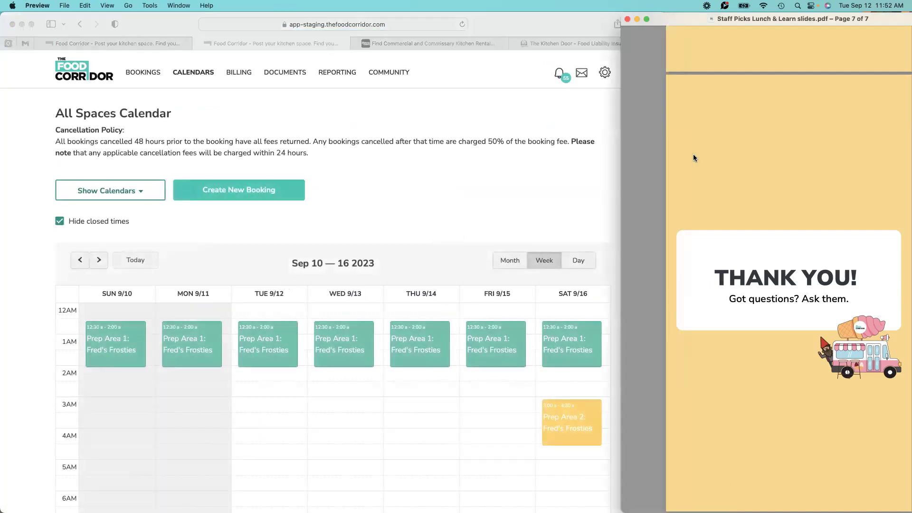
Return to the kitchen account in Chrome, turn off Required for Booking documents for Kylie's Kombucha, and save.
mouse_move(388, 509)
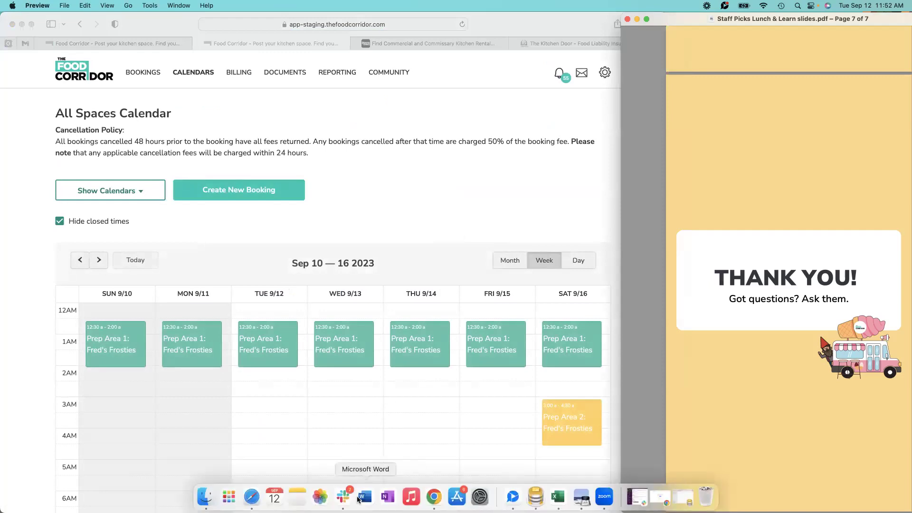
click(434, 497)
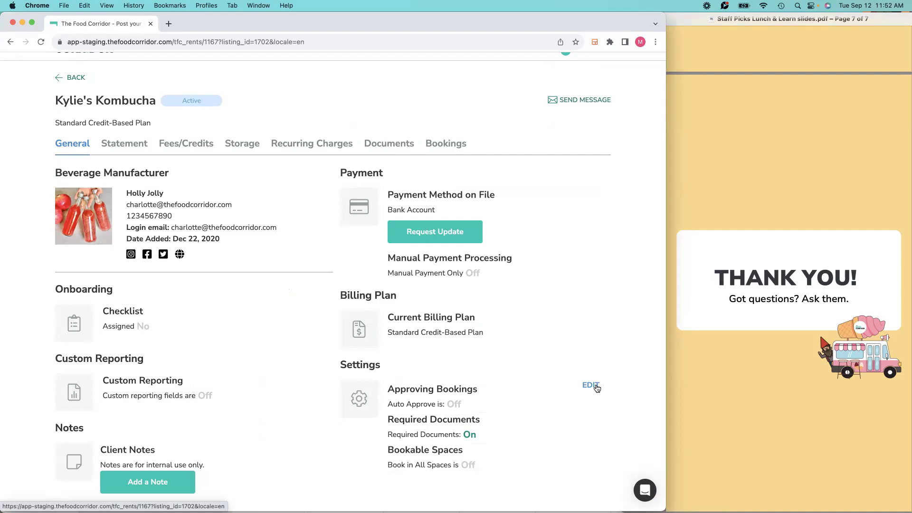
click(594, 386)
scroll(584, 386, down, 1)
click(468, 413)
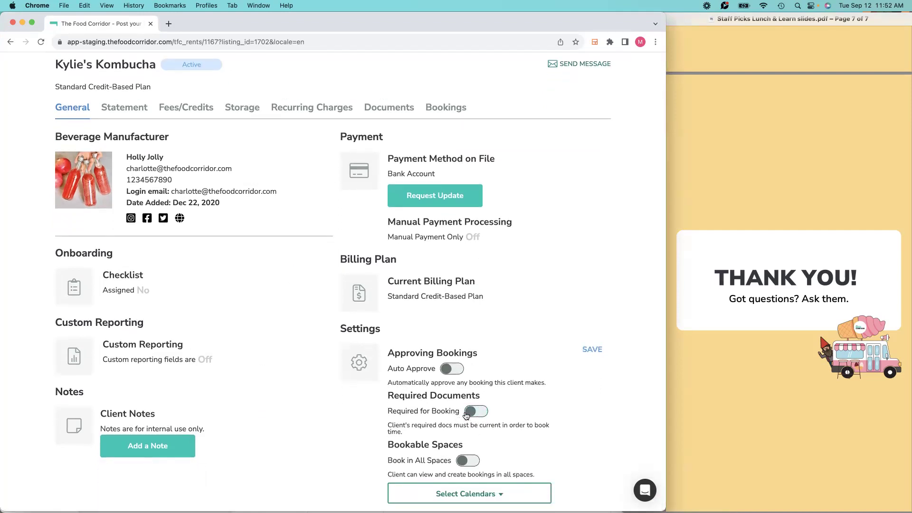
click(595, 349)
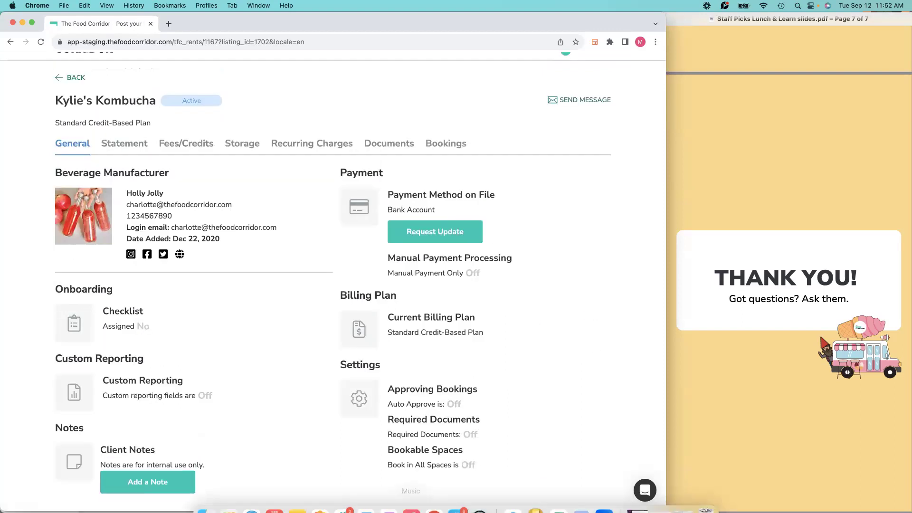
In the client's Safari calendar, start a 09/15/2023 booking from 3:00 to 5:00 am, view its space calendar options, and go back.
click(252, 499)
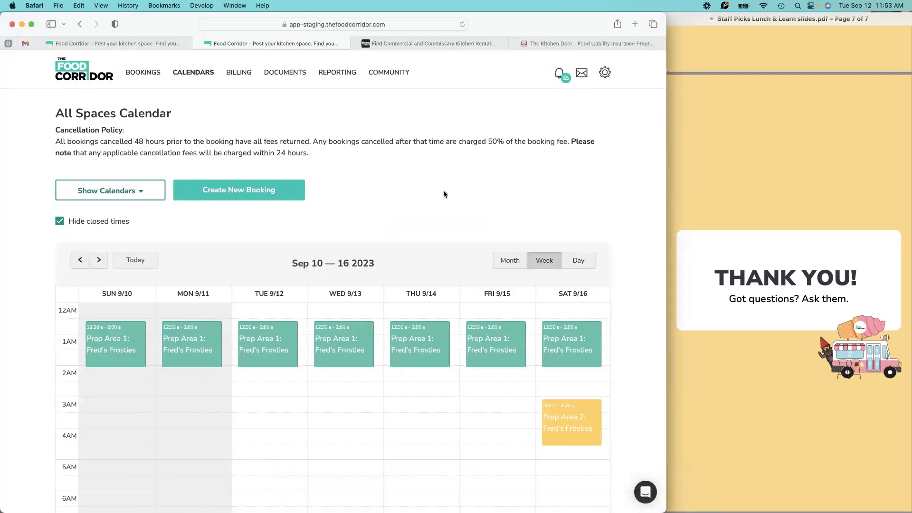
drag(495, 412, 492, 449)
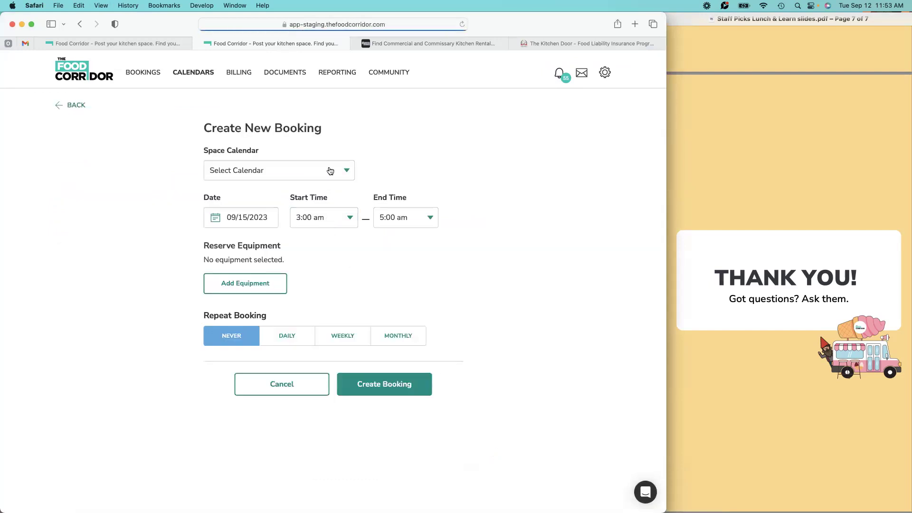
click(330, 171)
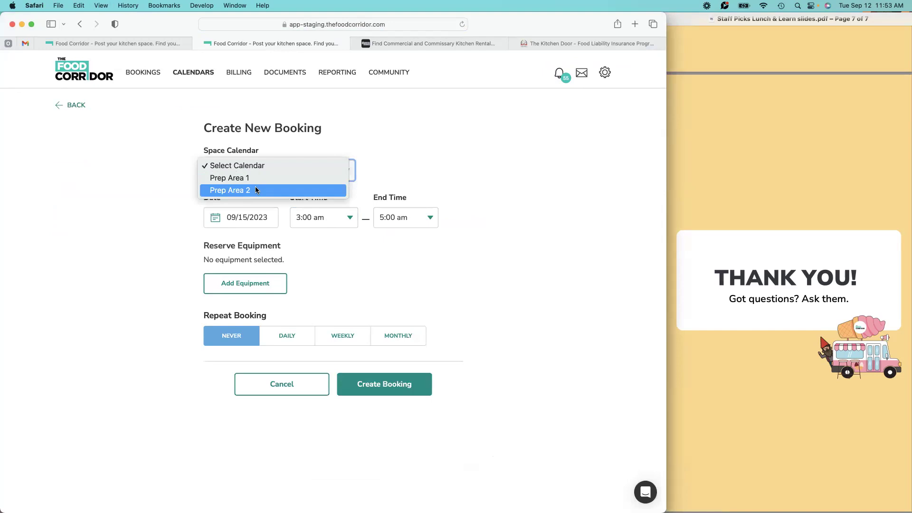
click(421, 160)
click(74, 106)
Examine the client's weekly bookings and the list of space calendars the client can show.
scroll(218, 142, down, 3)
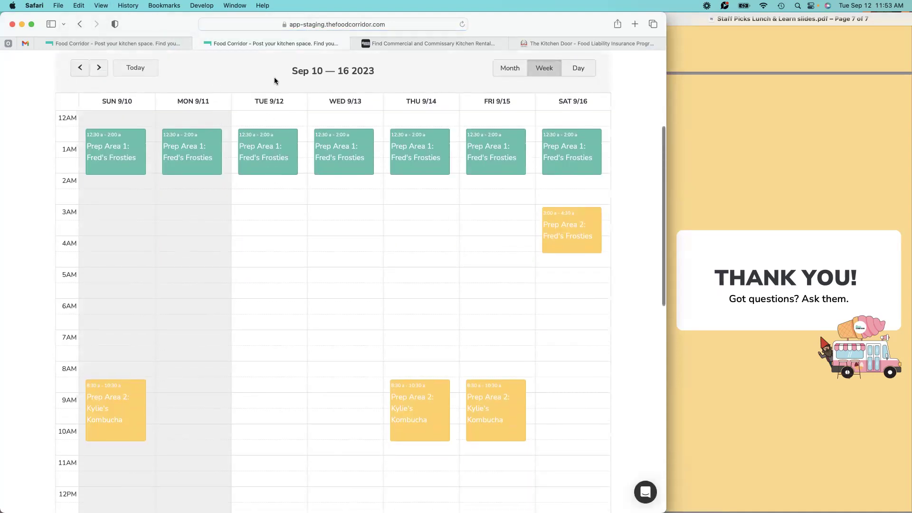
scroll(274, 85, up, 5)
click(142, 194)
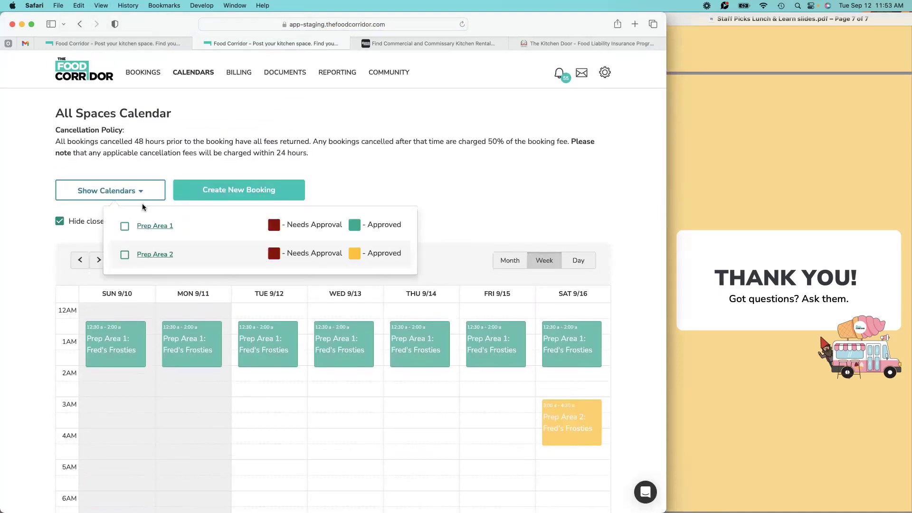
click(142, 192)
Switch to the kitchen account in Chrome, add Pop-up Event Space to the bookable calendars for Kylie's Kombucha, and save.
mouse_move(392, 500)
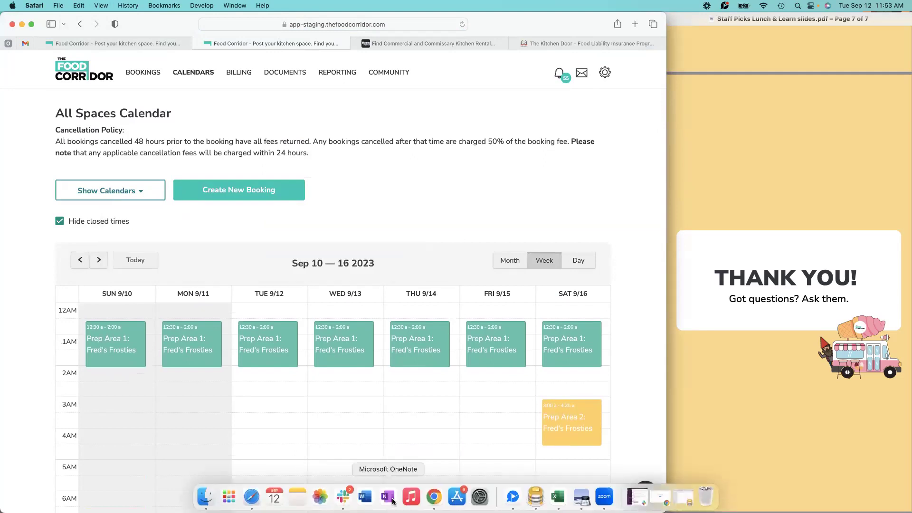
click(434, 499)
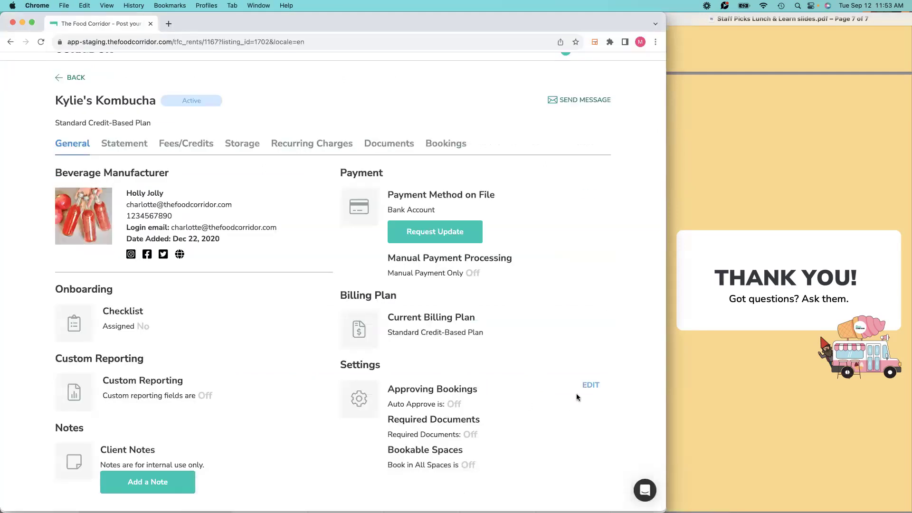
click(589, 383)
scroll(589, 385, down, 2)
click(481, 493)
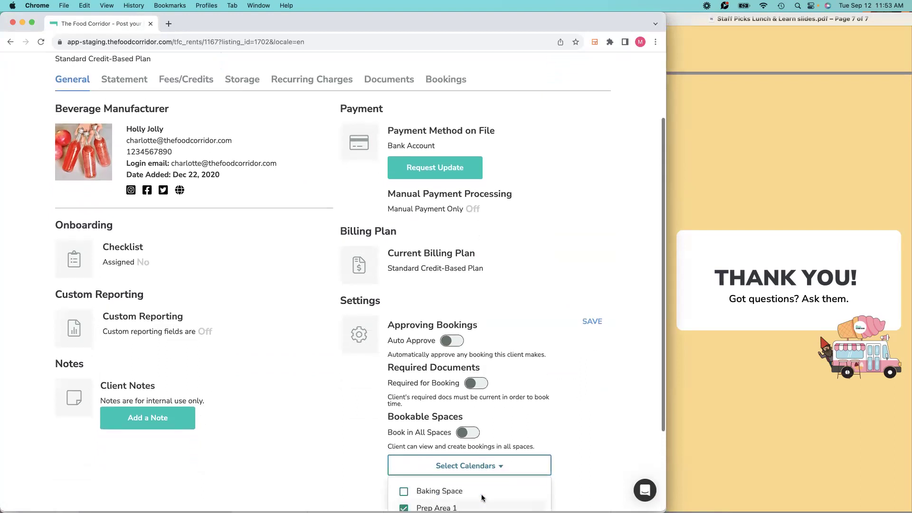
click(403, 497)
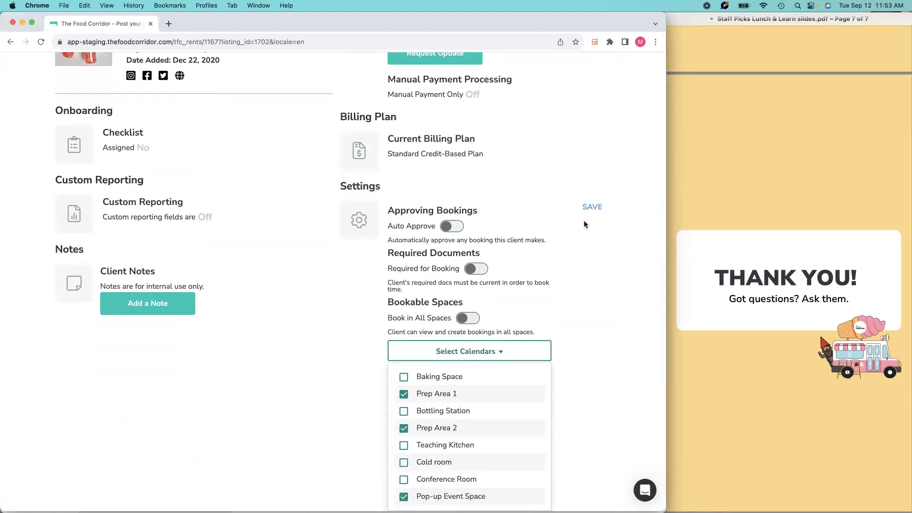
click(589, 206)
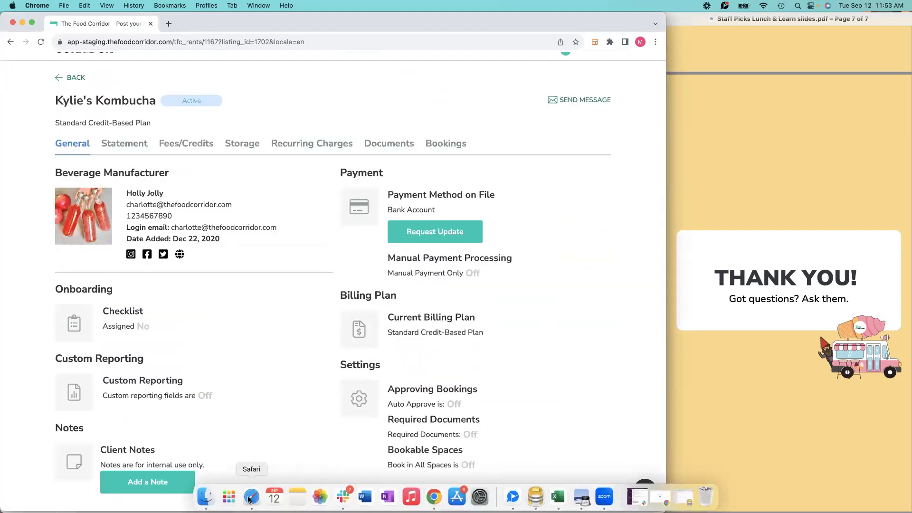
In the client's Safari calendar, start a 09/15/2023 booking from 3:00 to 4:30 am and view its space calendar options.
click(264, 497)
scroll(432, 334, down, 5)
drag(498, 221, 492, 251)
click(320, 163)
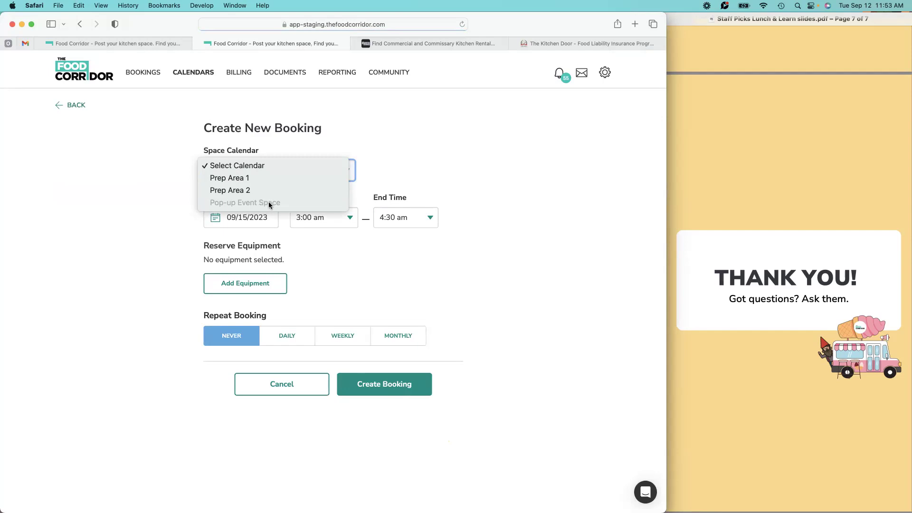
click(436, 170)
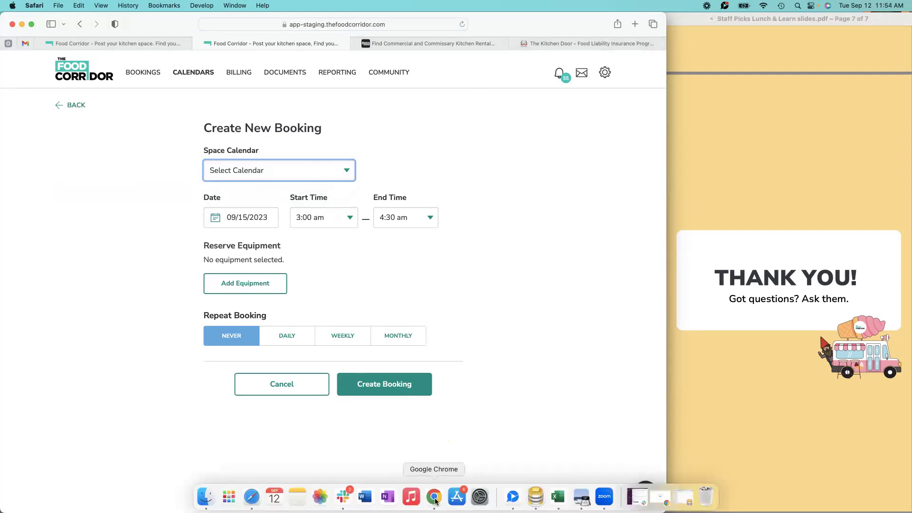
Return to the kitchen account in Chrome, view the onboarding checklist options, and preview the New Prospect Checklist as a prospect before returning.
click(434, 497)
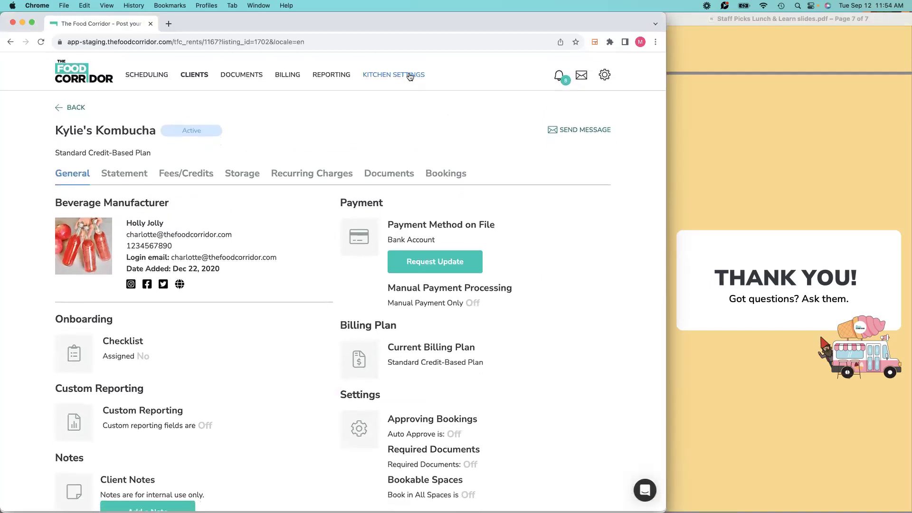
click(412, 76)
click(151, 142)
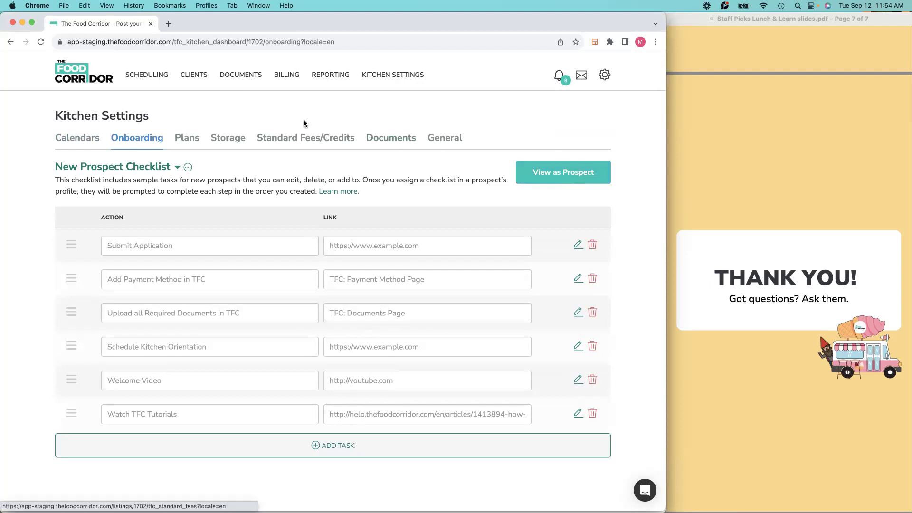
click(178, 169)
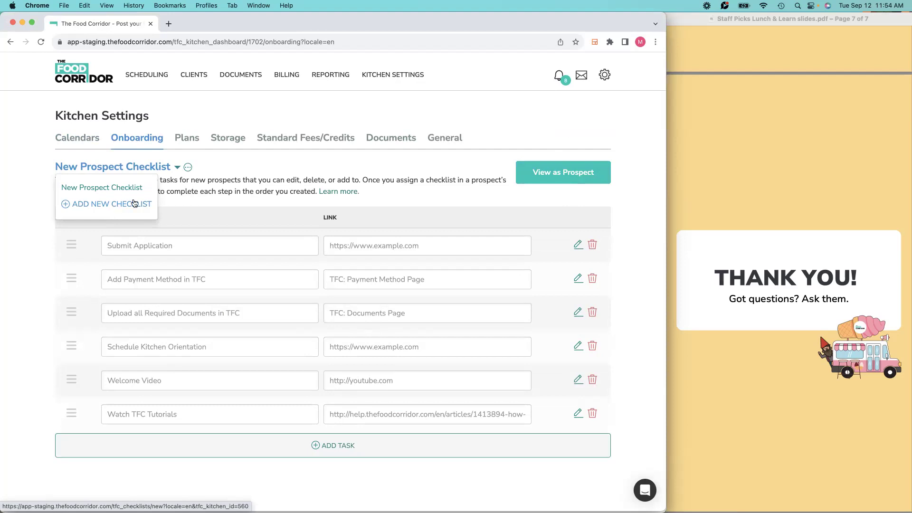
click(497, 153)
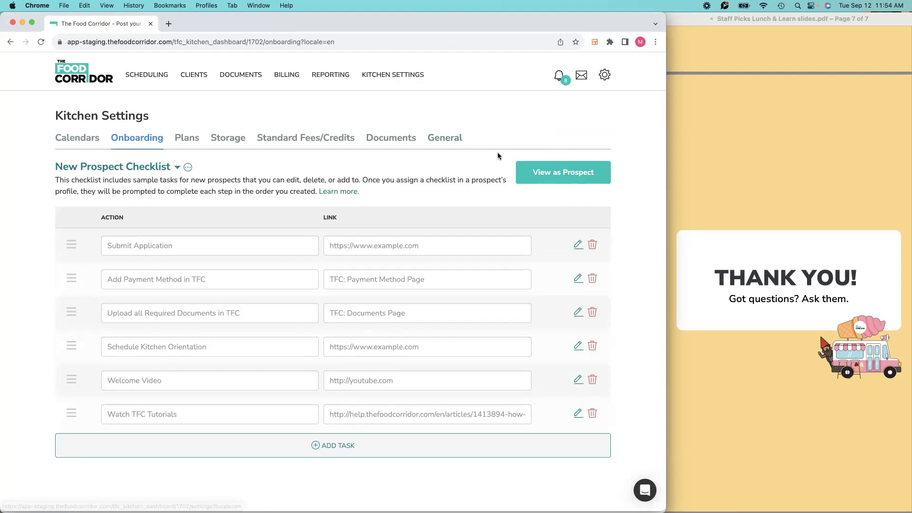
click(573, 173)
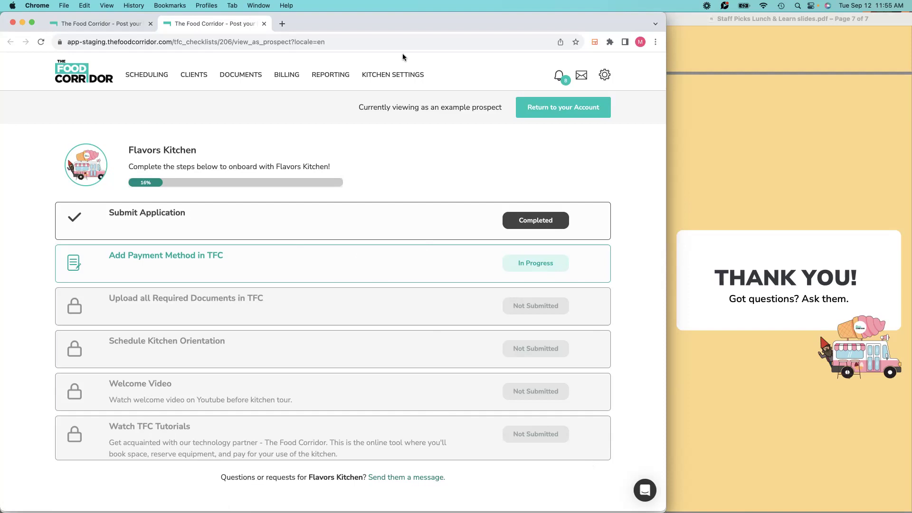
click(573, 107)
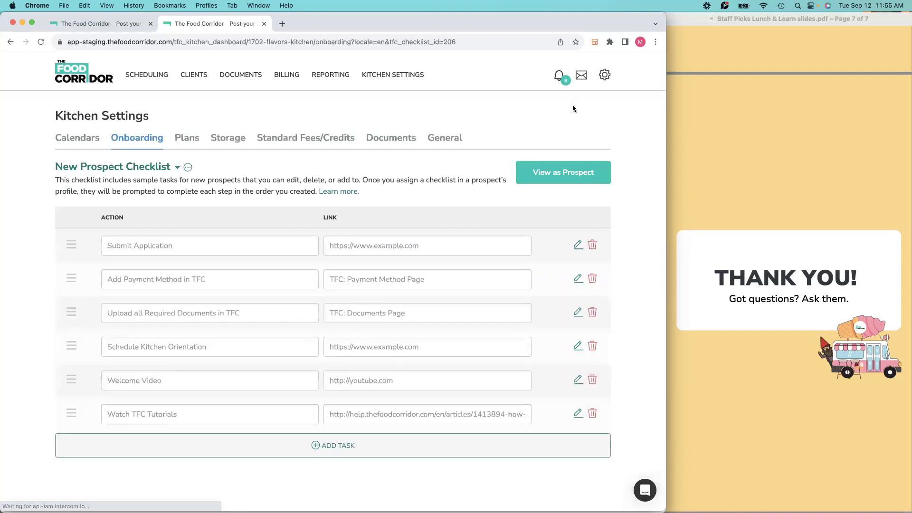